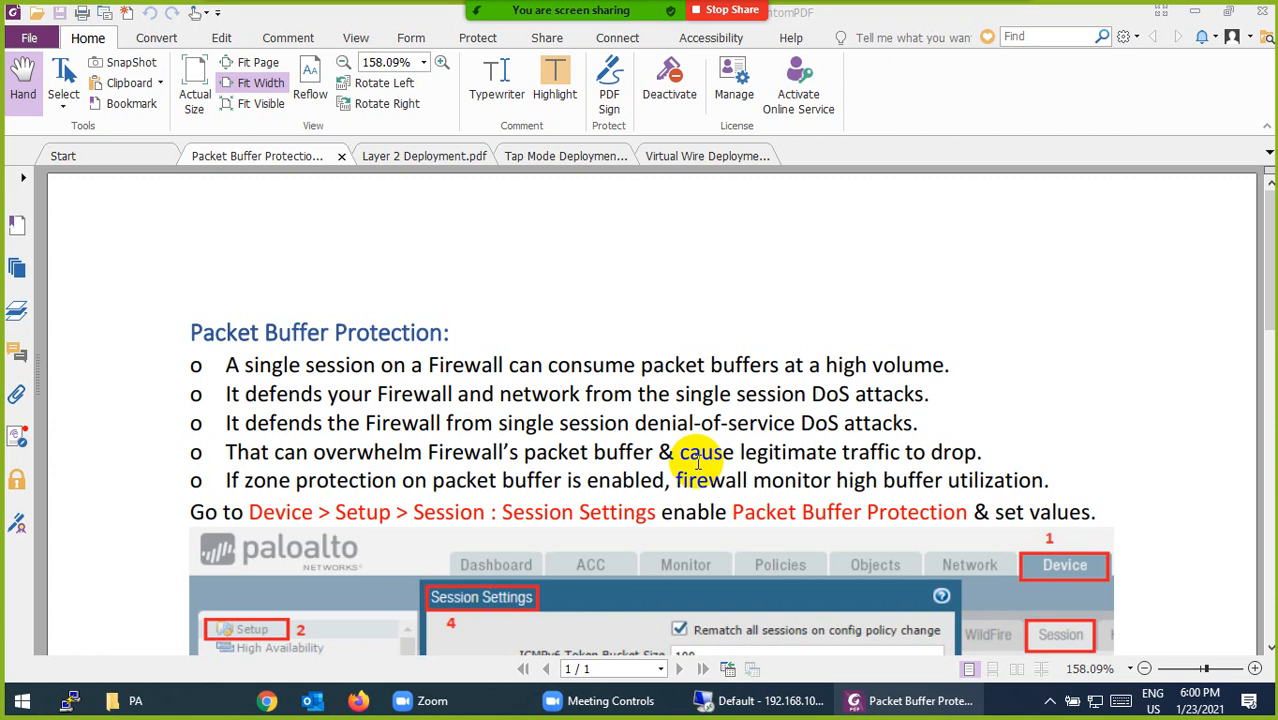
Read the Packet Buffer Protection notes in the PDF, including the Session Settings and Zone screenshots.
{"action": "scroll", "coordinate": [700, 462], "scroll_direction": "down", "scroll_amount": 10}
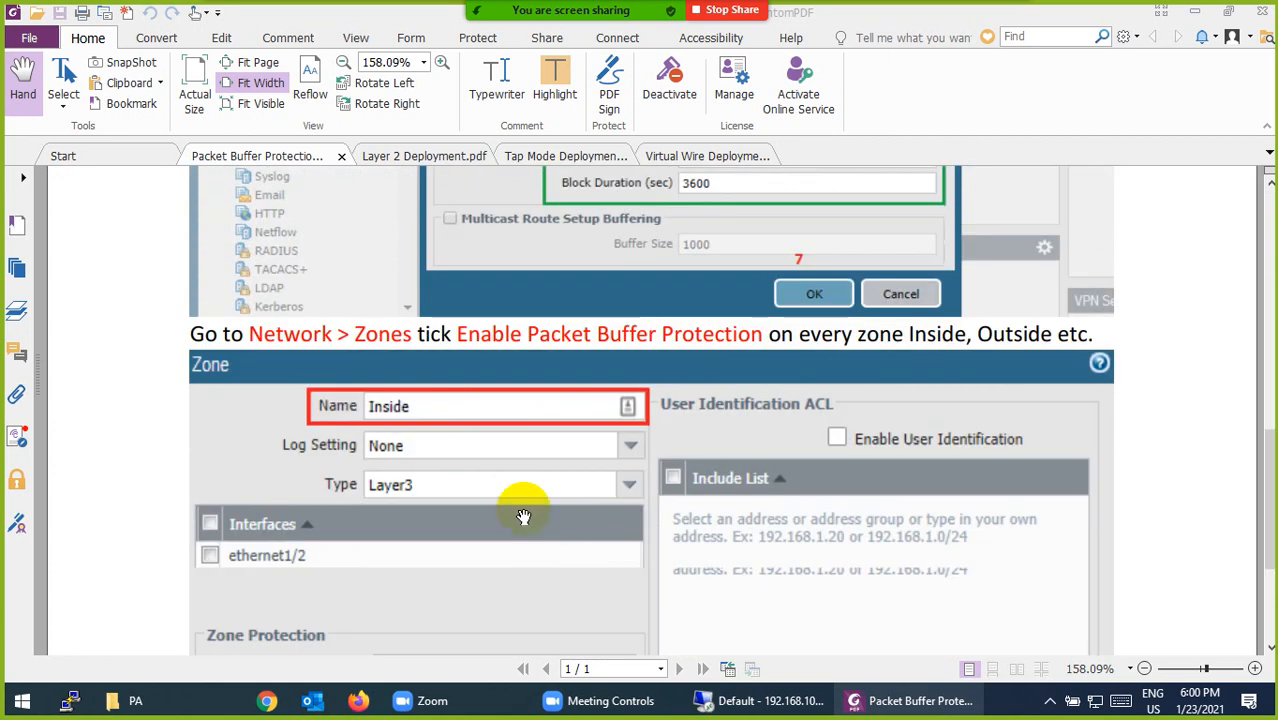
{"action": "scroll", "coordinate": [523, 516], "scroll_direction": "down", "scroll_amount": 3}
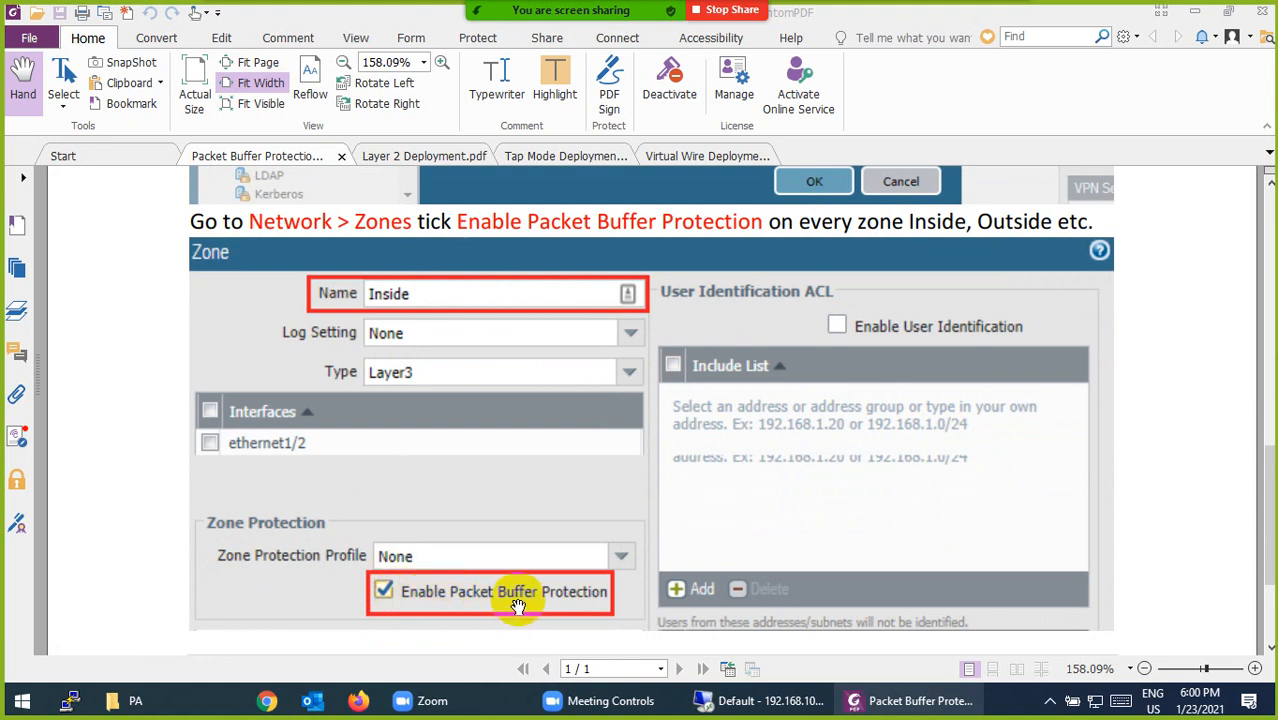
{"action": "scroll", "coordinate": [517, 606], "scroll_direction": "up", "scroll_amount": 10}
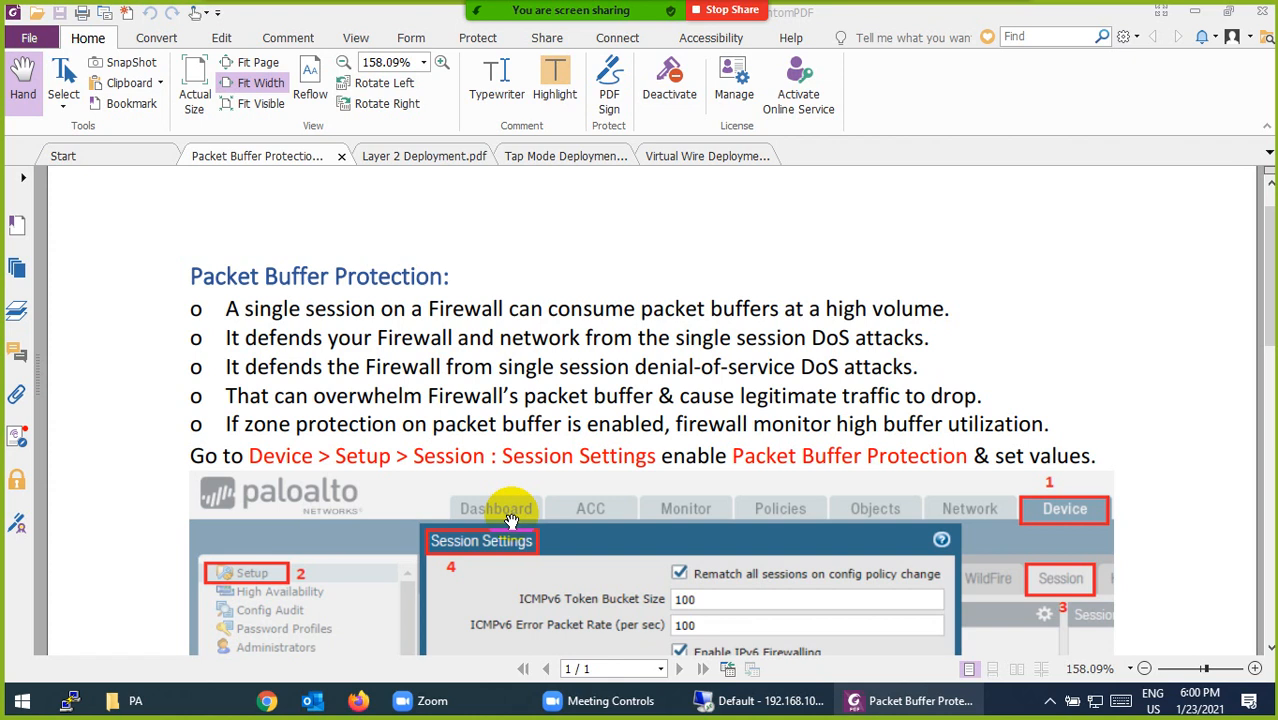
{"action": "scroll", "coordinate": [510, 522], "scroll_direction": "down", "scroll_amount": 3}
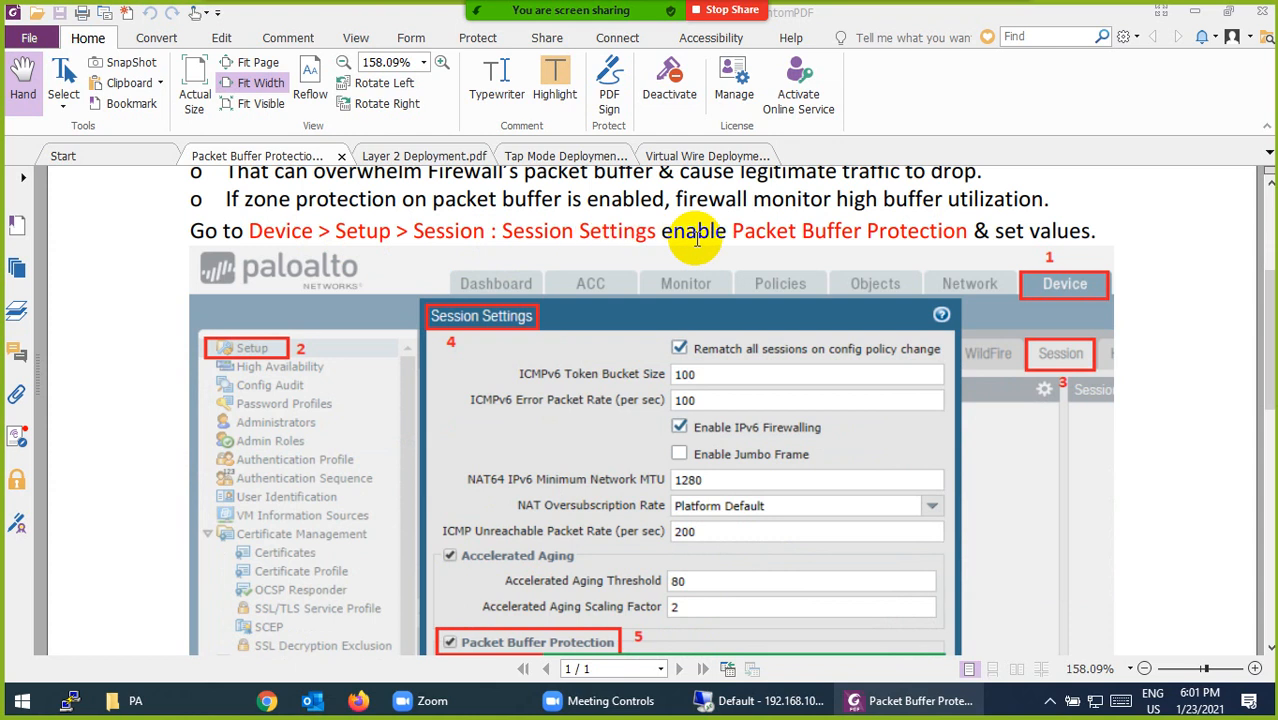
{"action": "scroll", "coordinate": [790, 330], "scroll_direction": "down", "scroll_amount": 3}
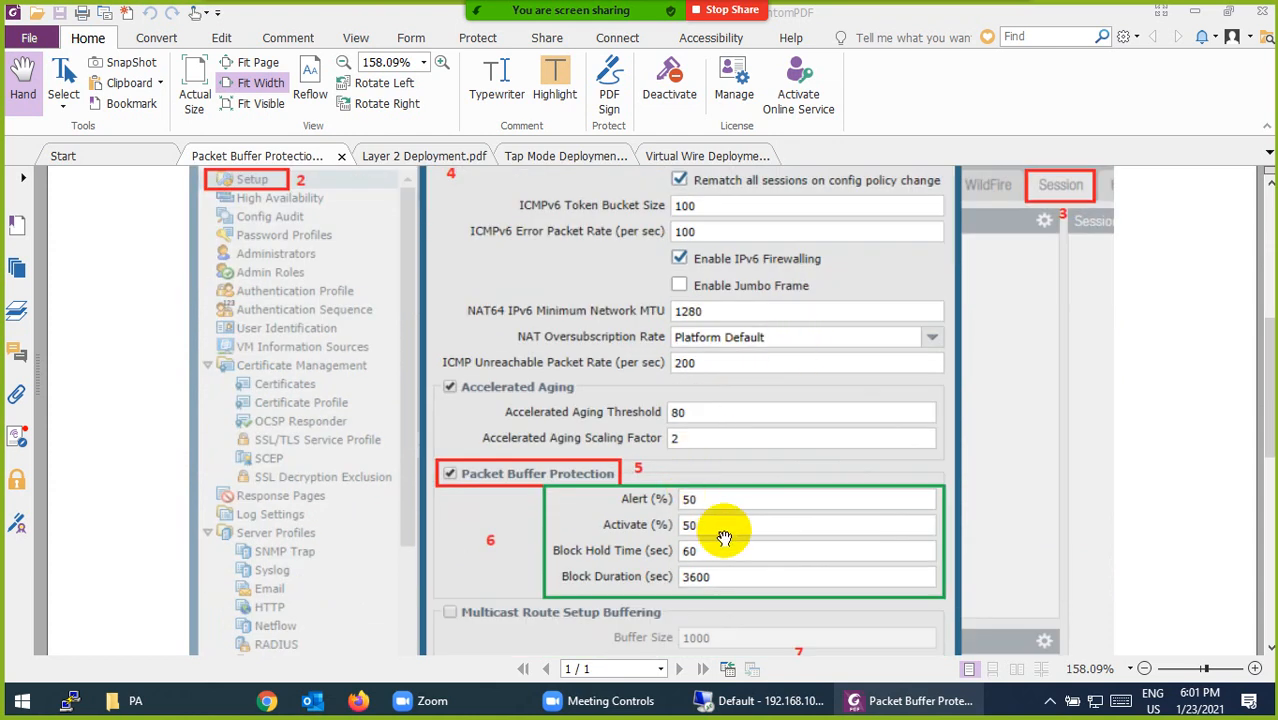
Switch to the remote desktop session, enter the account password to sign in, and return to the PDF.
{"action": "left_click", "coordinate": [775, 701]}
{"action": "type", "text": "****"}
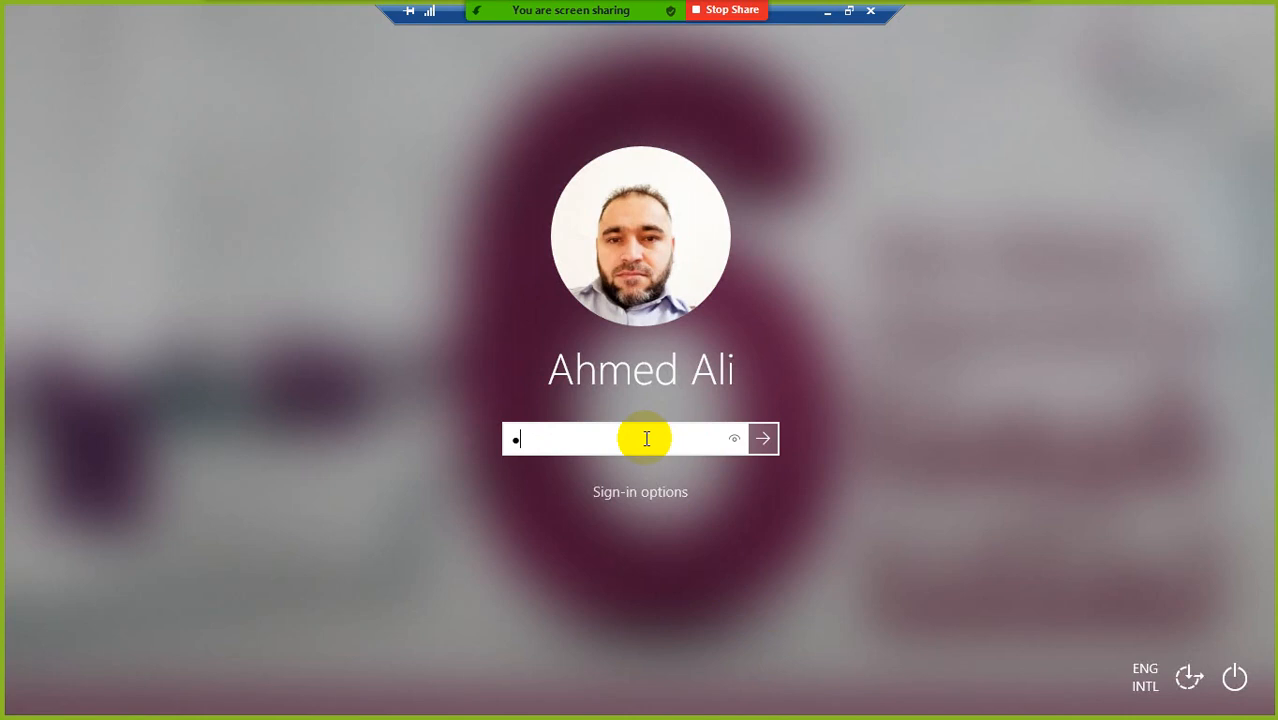
{"action": "type", "text": "******"}
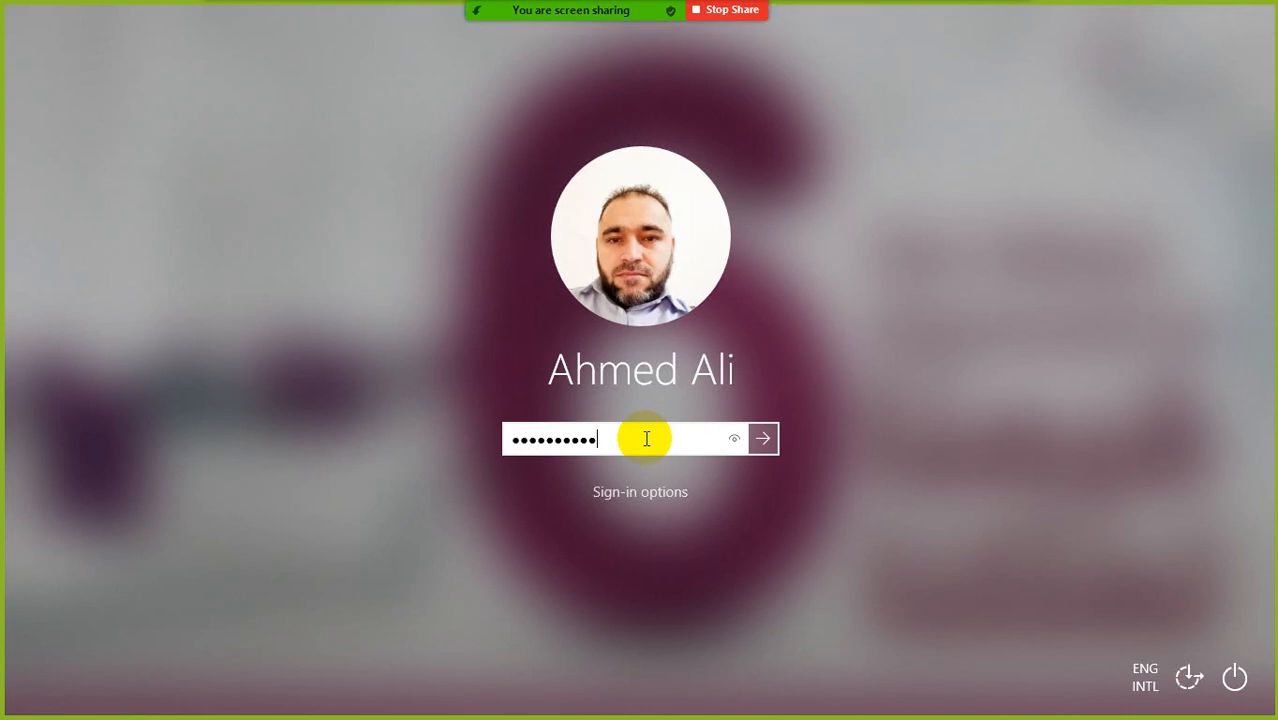
{"action": "key", "text": "Return"}
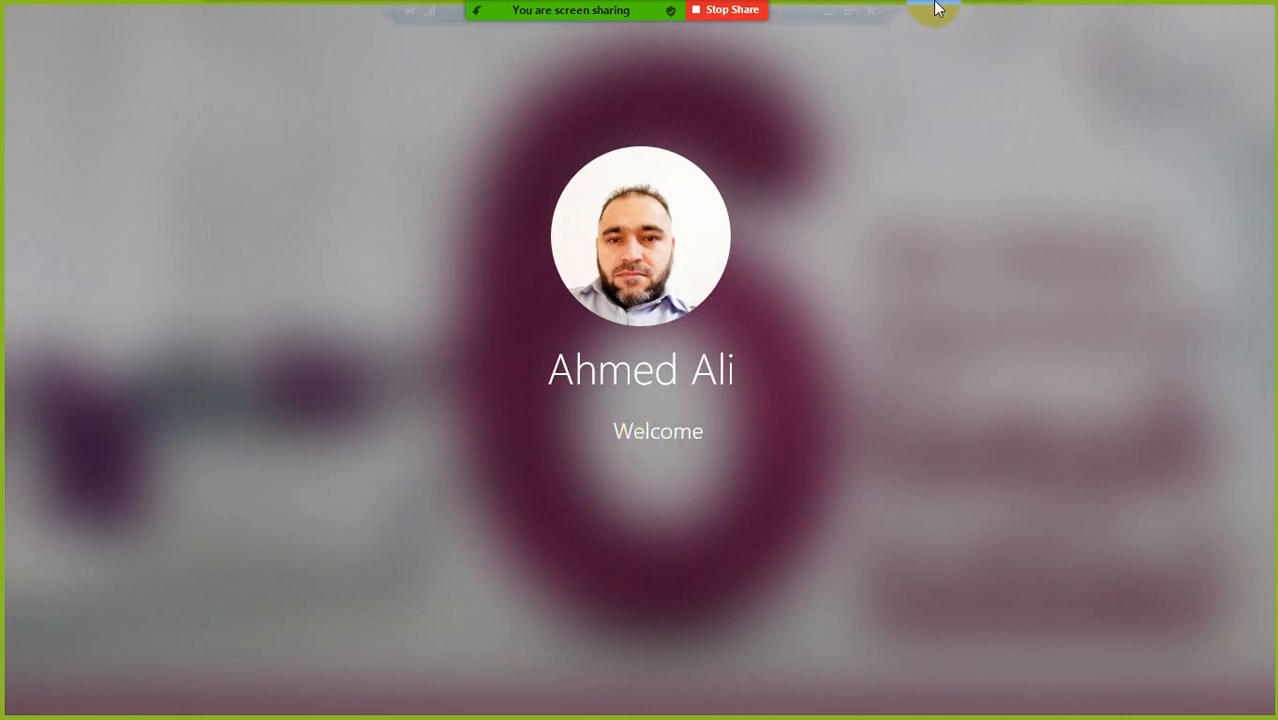
{"action": "left_click", "coordinate": [823, 14]}
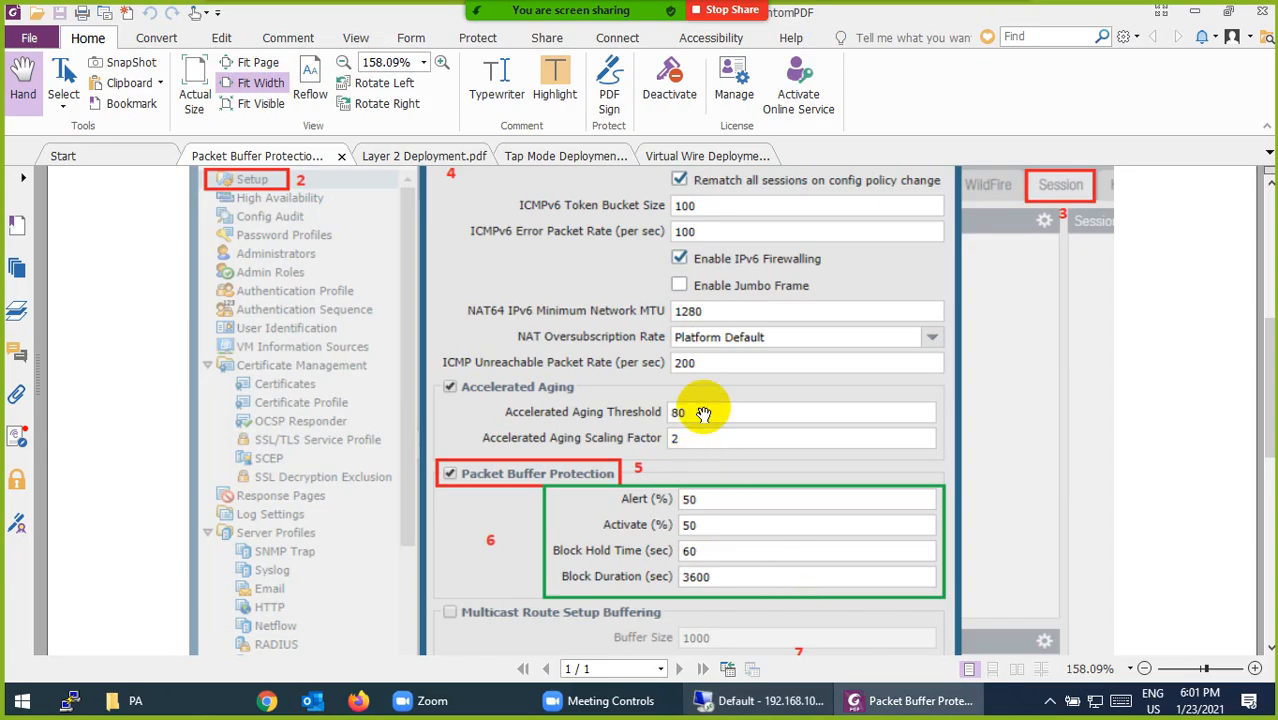
Review the Packet Buffer Protection values in the PDF's Session Settings screenshot and check on the remote desktop sign-in.
{"action": "scroll", "coordinate": [699, 408], "scroll_direction": "up", "scroll_amount": 6}
{"action": "scroll", "coordinate": [700, 400], "scroll_direction": "down", "scroll_amount": 4}
{"action": "scroll", "coordinate": [807, 386], "scroll_direction": "down", "scroll_amount": 3}
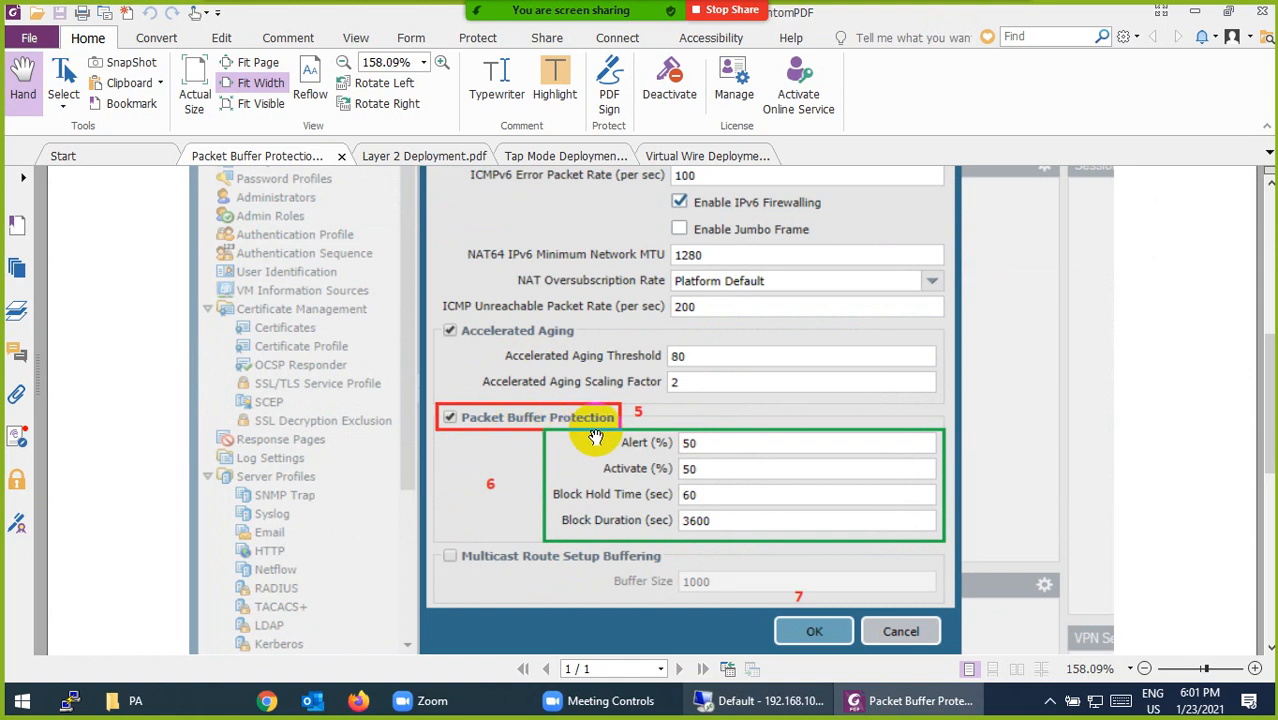
{"action": "left_click", "coordinate": [765, 706]}
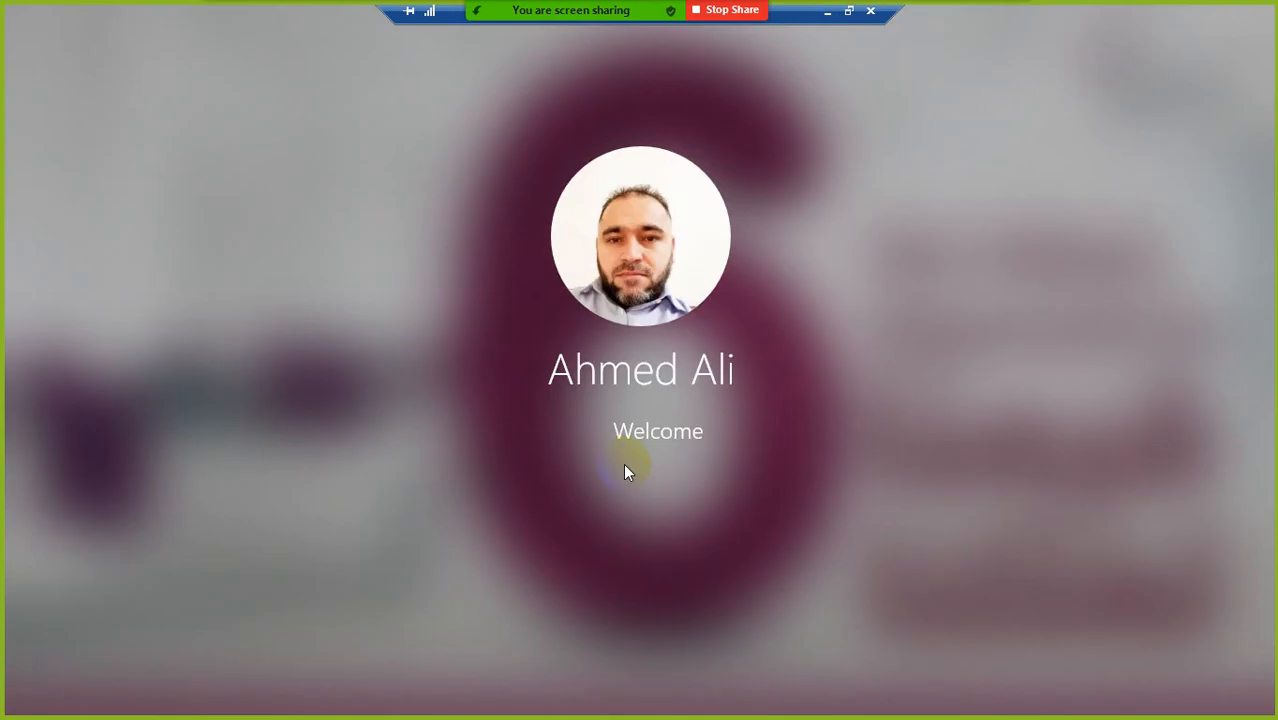
{"action": "left_click", "coordinate": [829, 12]}
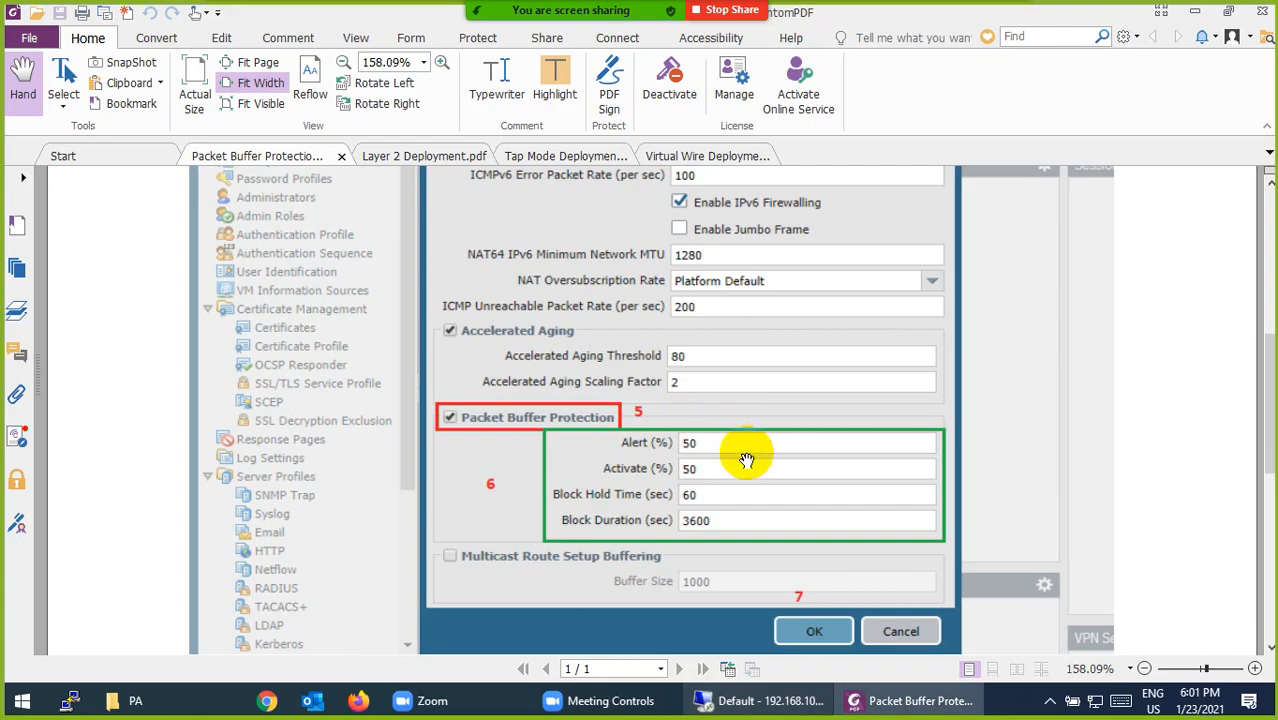
{"action": "scroll", "coordinate": [745, 460], "scroll_direction": "down", "scroll_amount": 1}
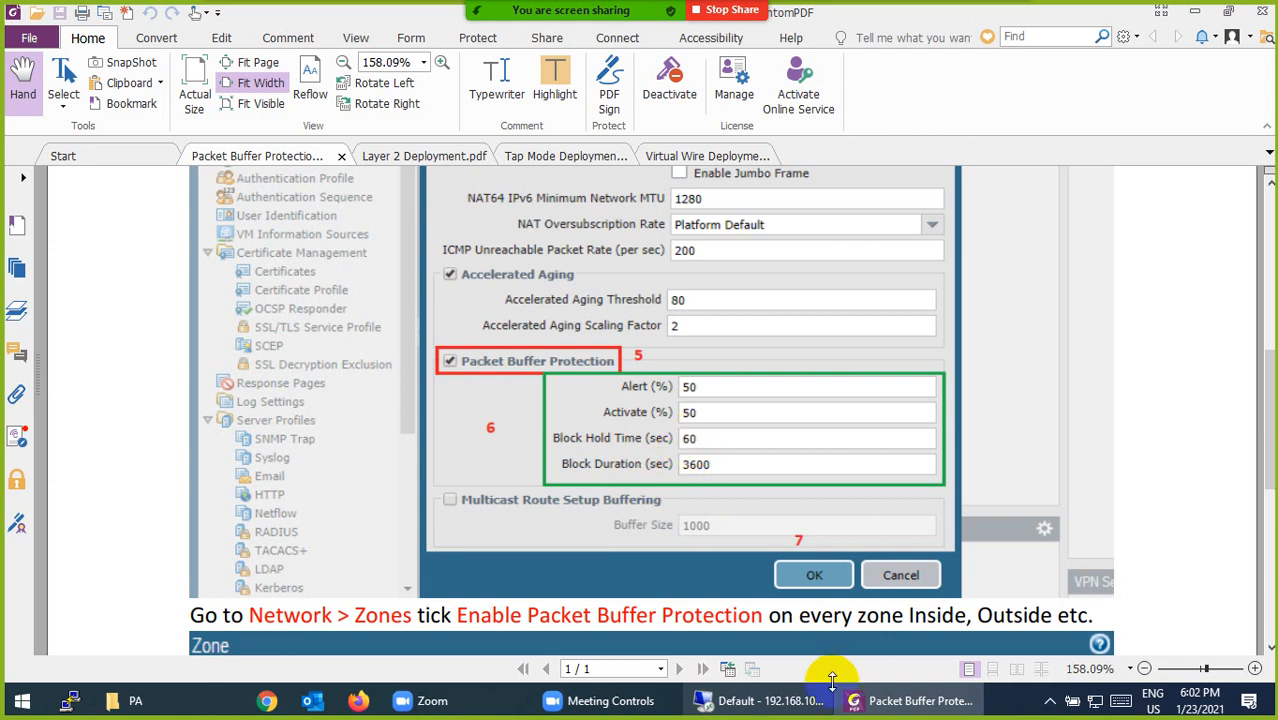
Switch back to the remote desktop and sign in with the account password.
{"action": "left_click", "coordinate": [797, 703]}
{"action": "left_click", "coordinate": [650, 473]}
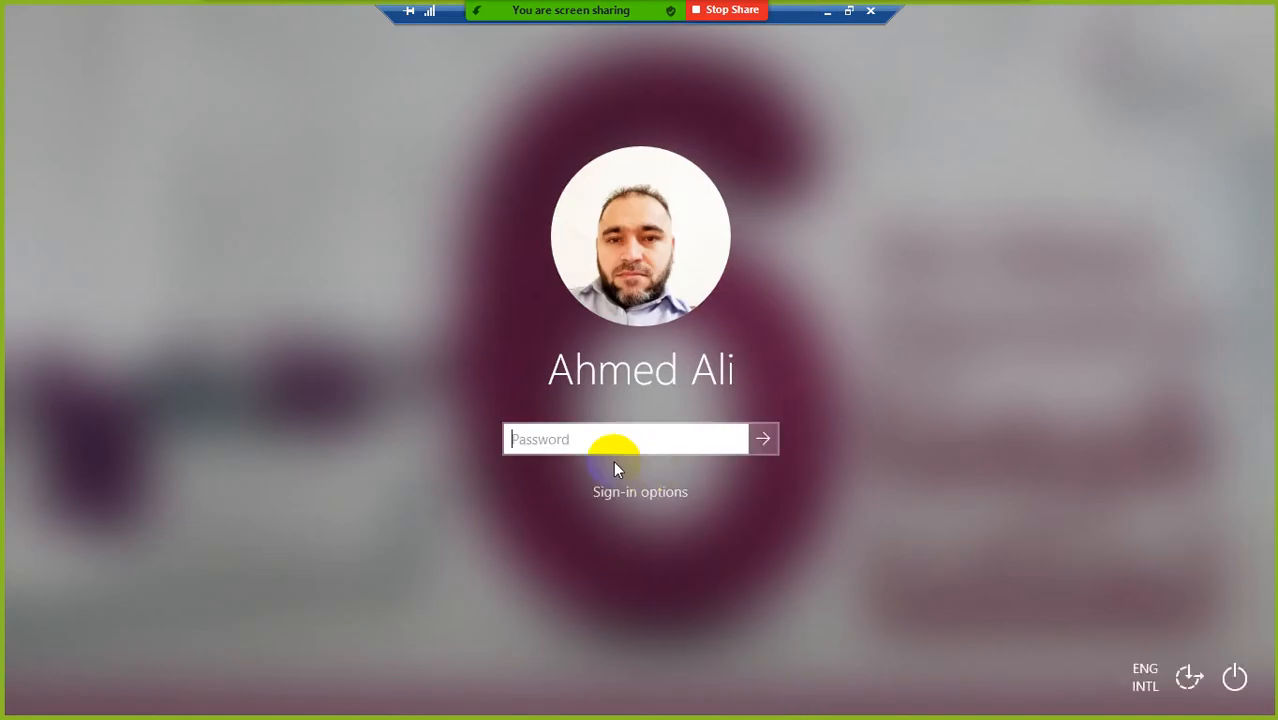
{"action": "type", "text": "•••••"}
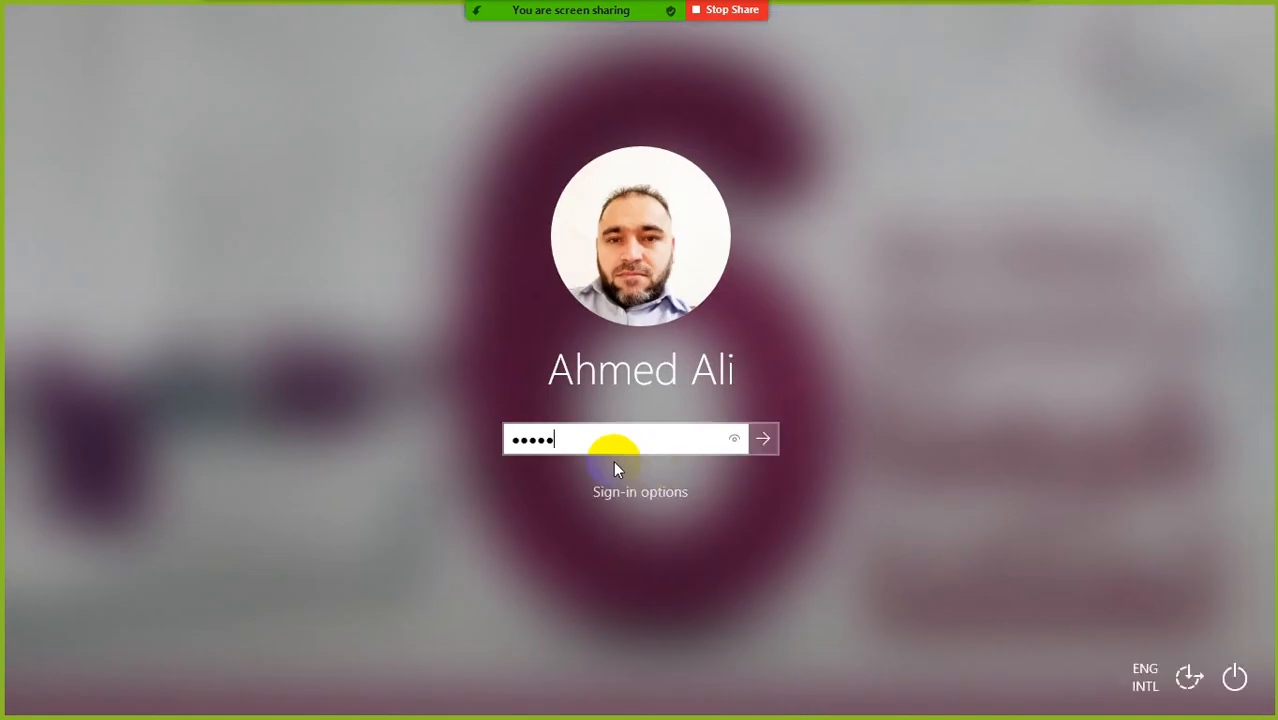
{"action": "type", "text": "•••"}
{"action": "key", "text": "Return"}
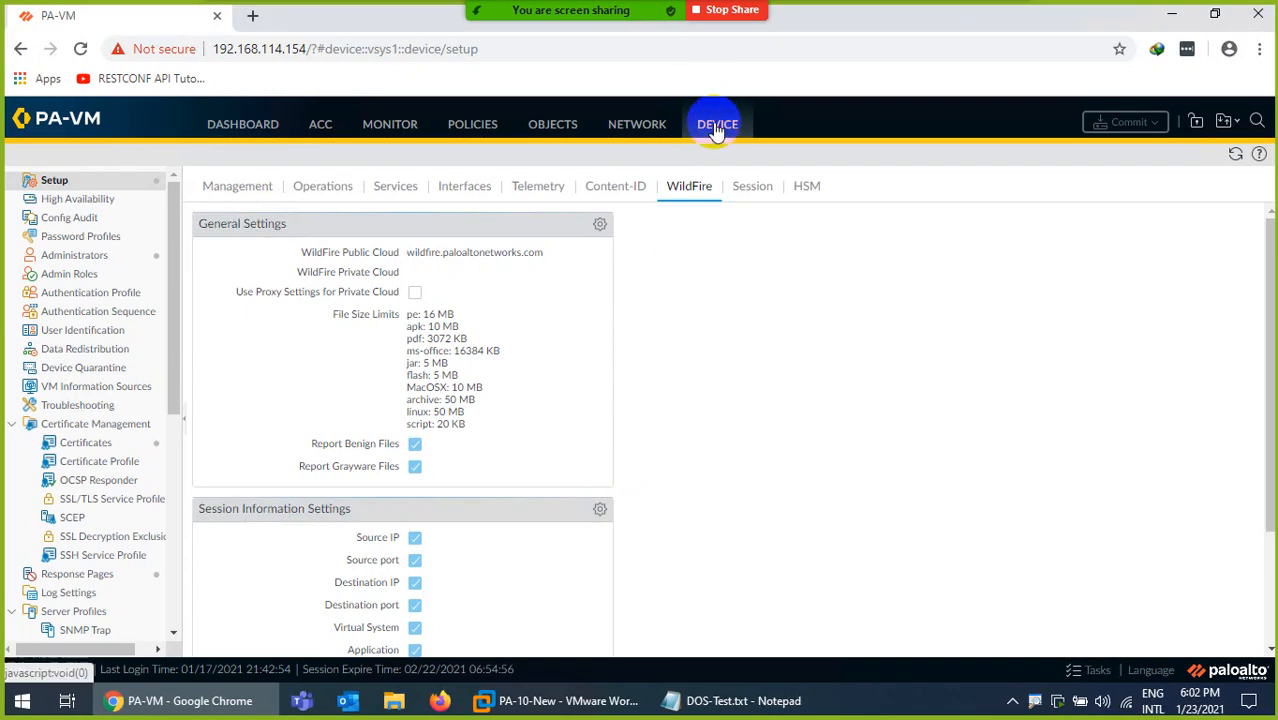
Open the Session Settings for editing in the firewall's device setup.
{"action": "left_click", "coordinate": [749, 196]}
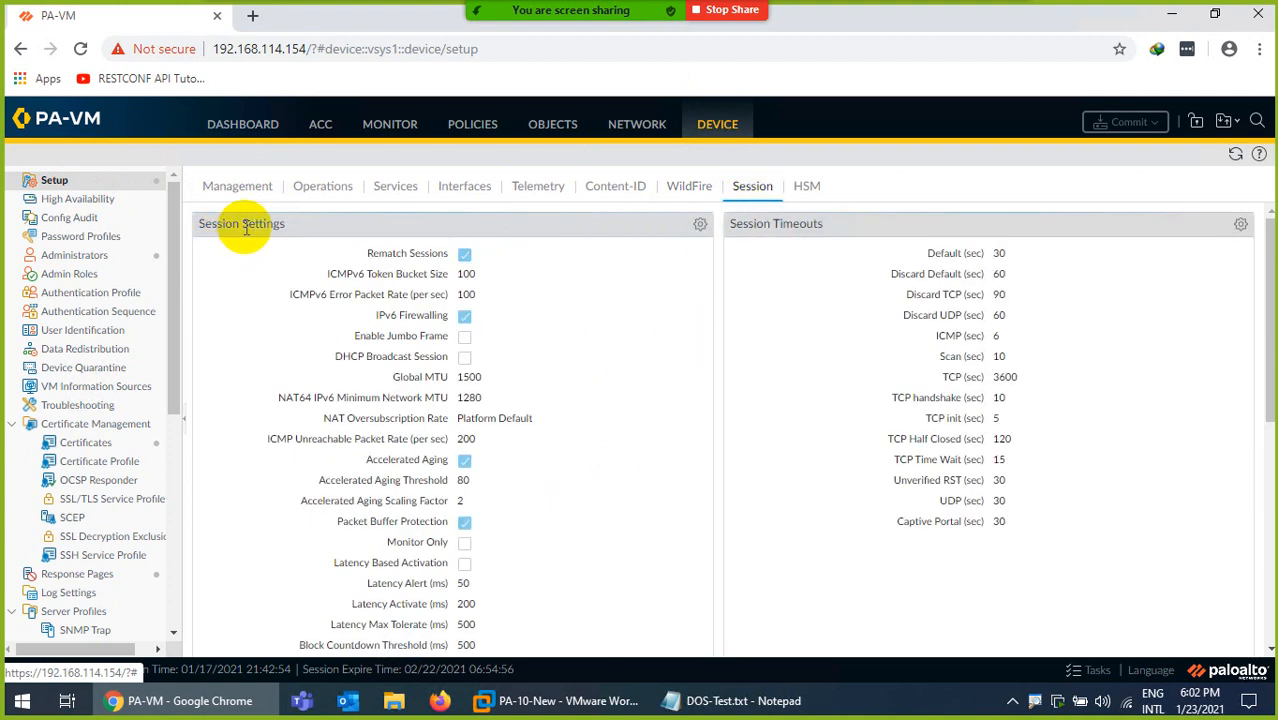
{"action": "left_click", "coordinate": [700, 225]}
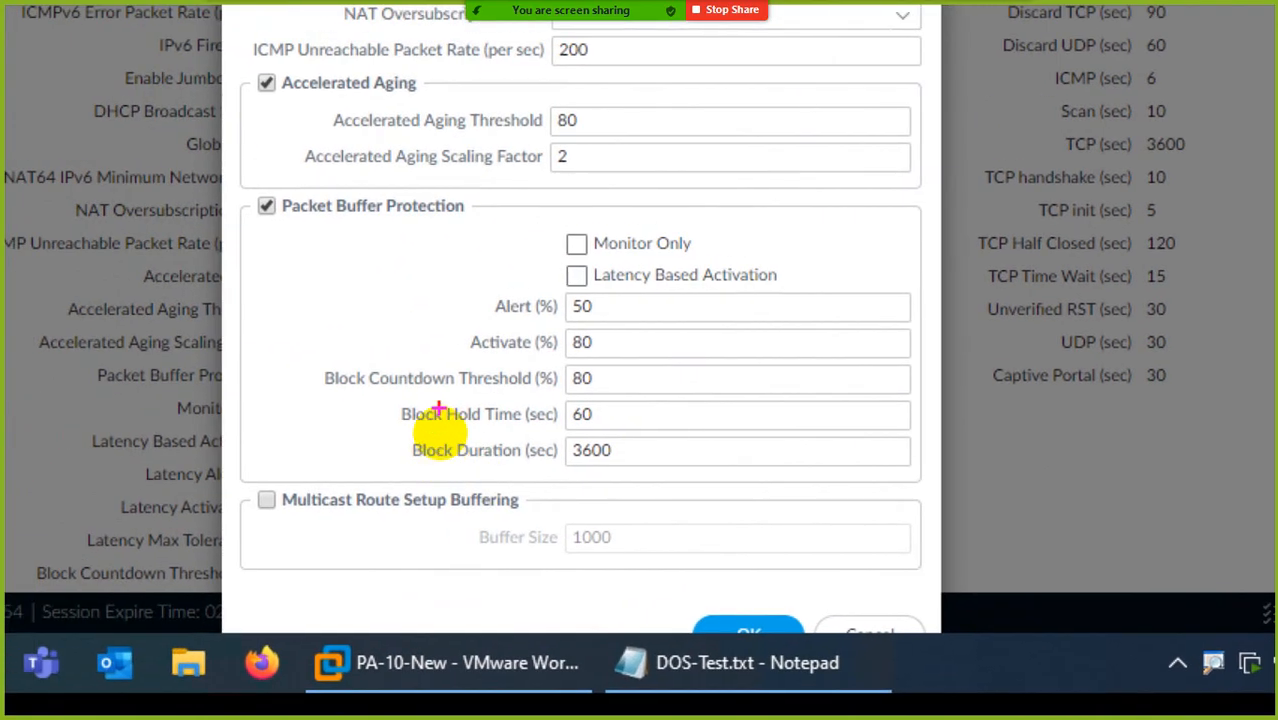
Underline the Alert, Activate, Block Countdown Threshold, Block Hold Time and Block Duration labels in red, and clear the markings.
{"action": "left_click_drag", "start_coordinate": [476, 313], "coordinate": [556, 315]}
{"action": "left_click_drag", "start_coordinate": [467, 356], "coordinate": [527, 352]}
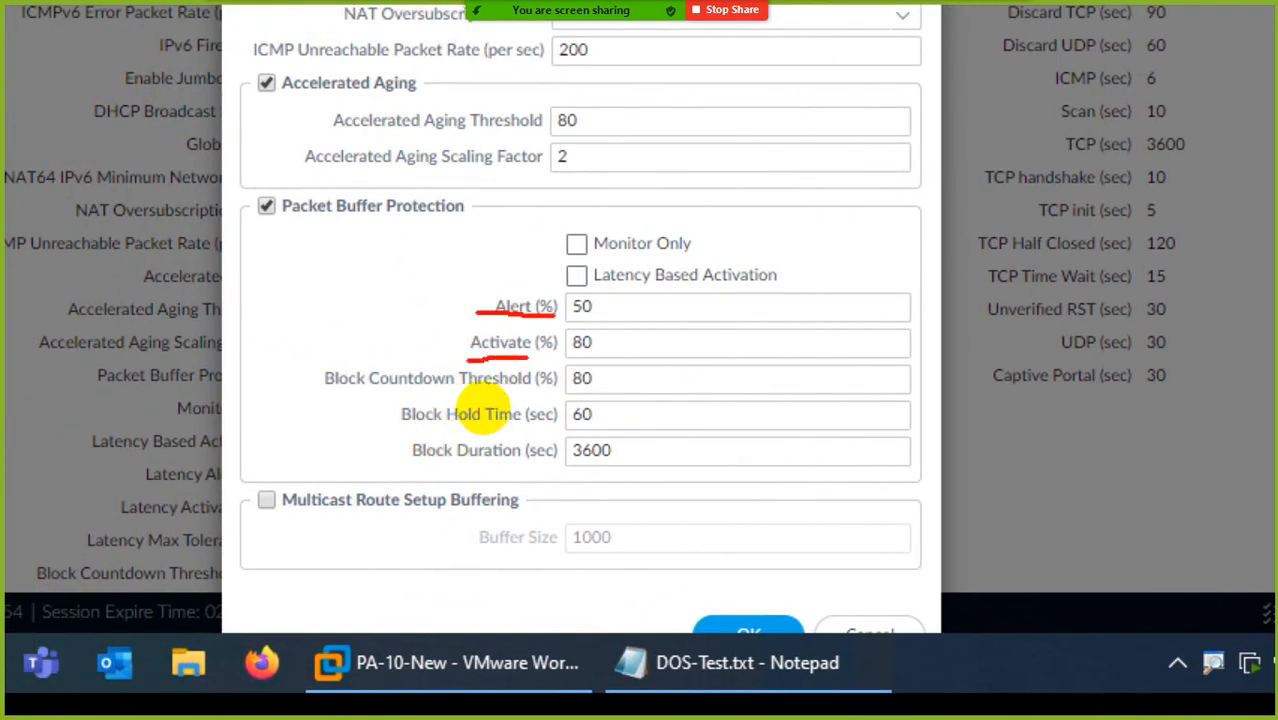
{"action": "left_click_drag", "start_coordinate": [316, 394], "coordinate": [480, 396]}
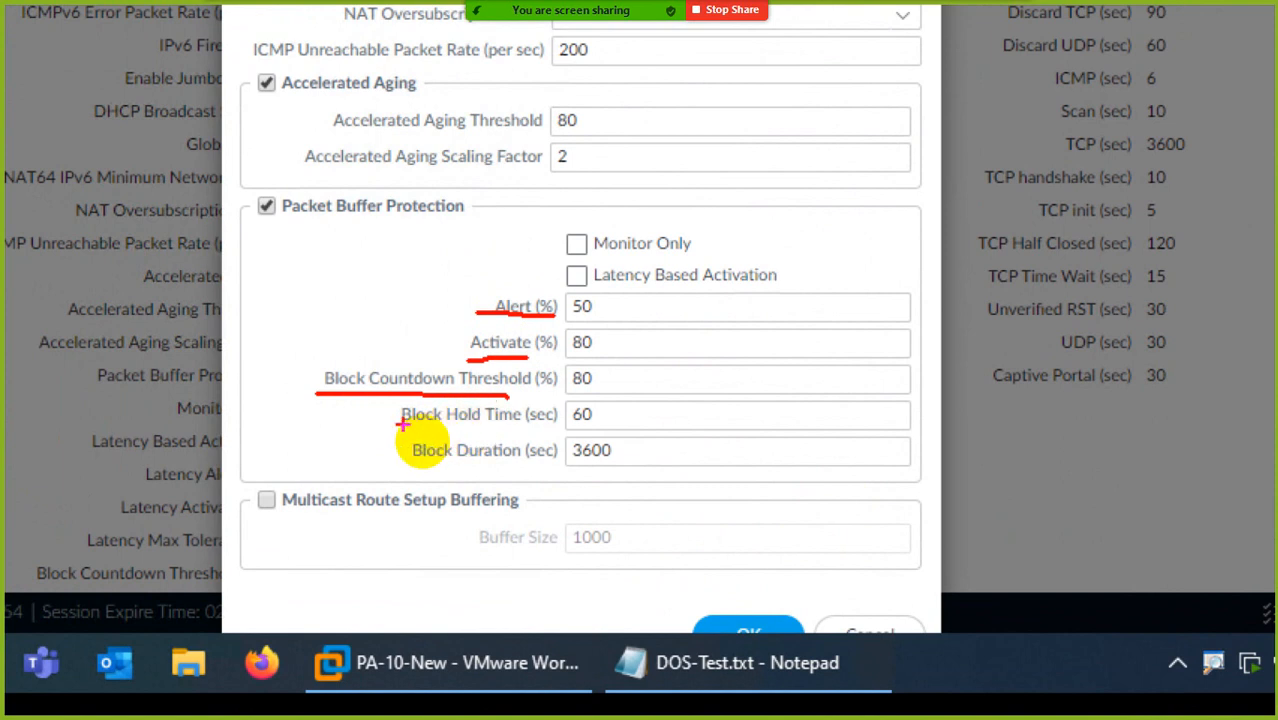
{"action": "left_click_drag", "start_coordinate": [386, 428], "coordinate": [478, 428]}
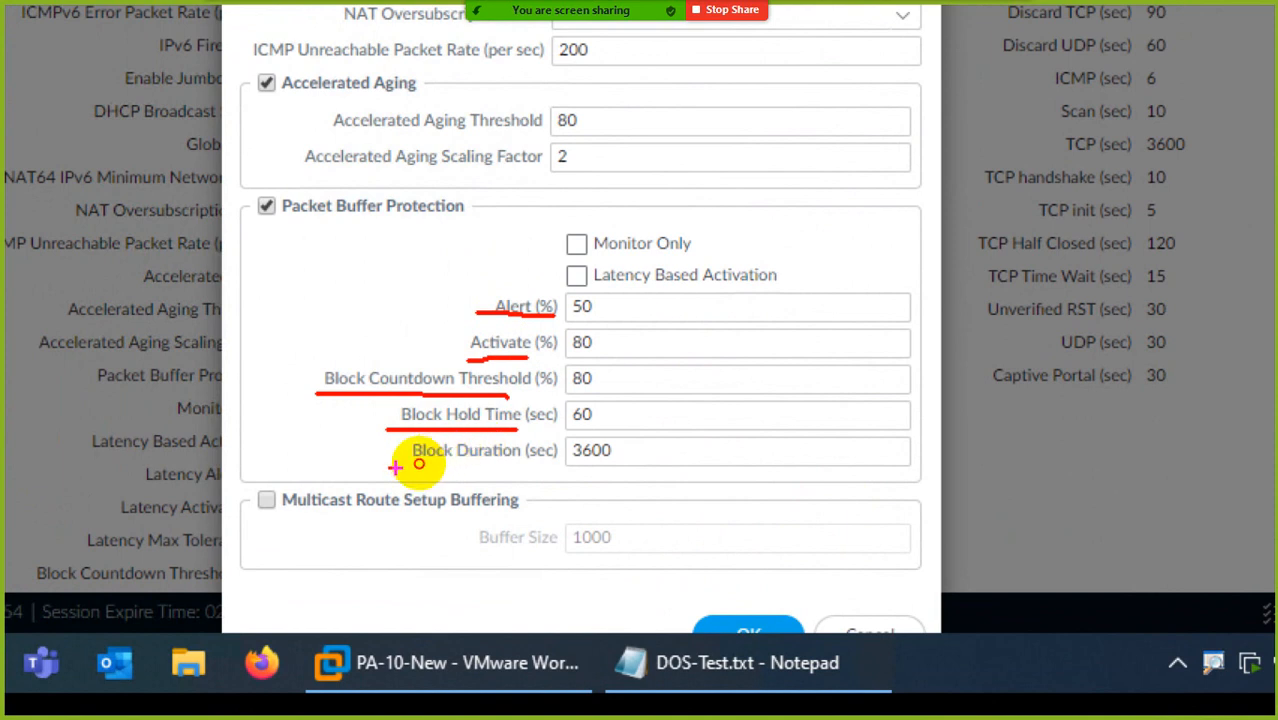
{"action": "left_click_drag", "start_coordinate": [395, 466], "coordinate": [516, 467]}
{"action": "key", "text": "Escape"}
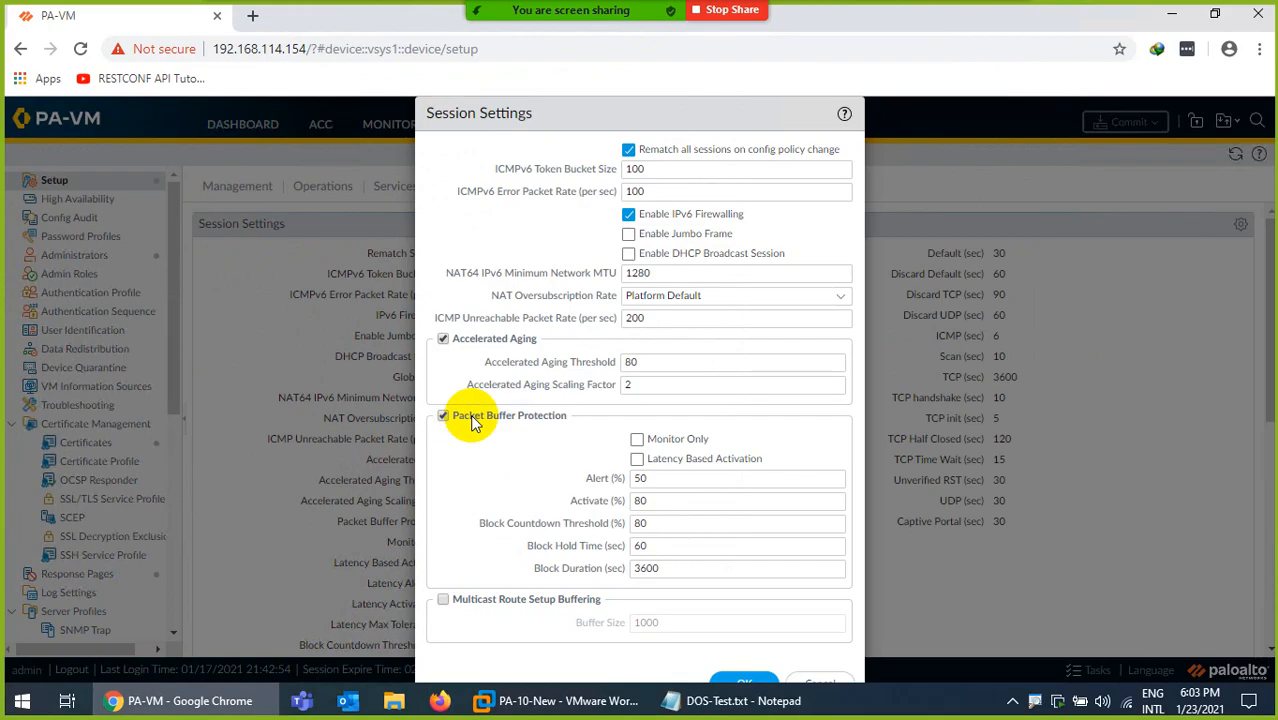
Set Packet Buffer Protection to Alert 10%, Activate 8% and Block Countdown Threshold 7%, and apply the session settings.
{"action": "double_click", "coordinate": [659, 483]}
{"action": "type", "text": "1"}
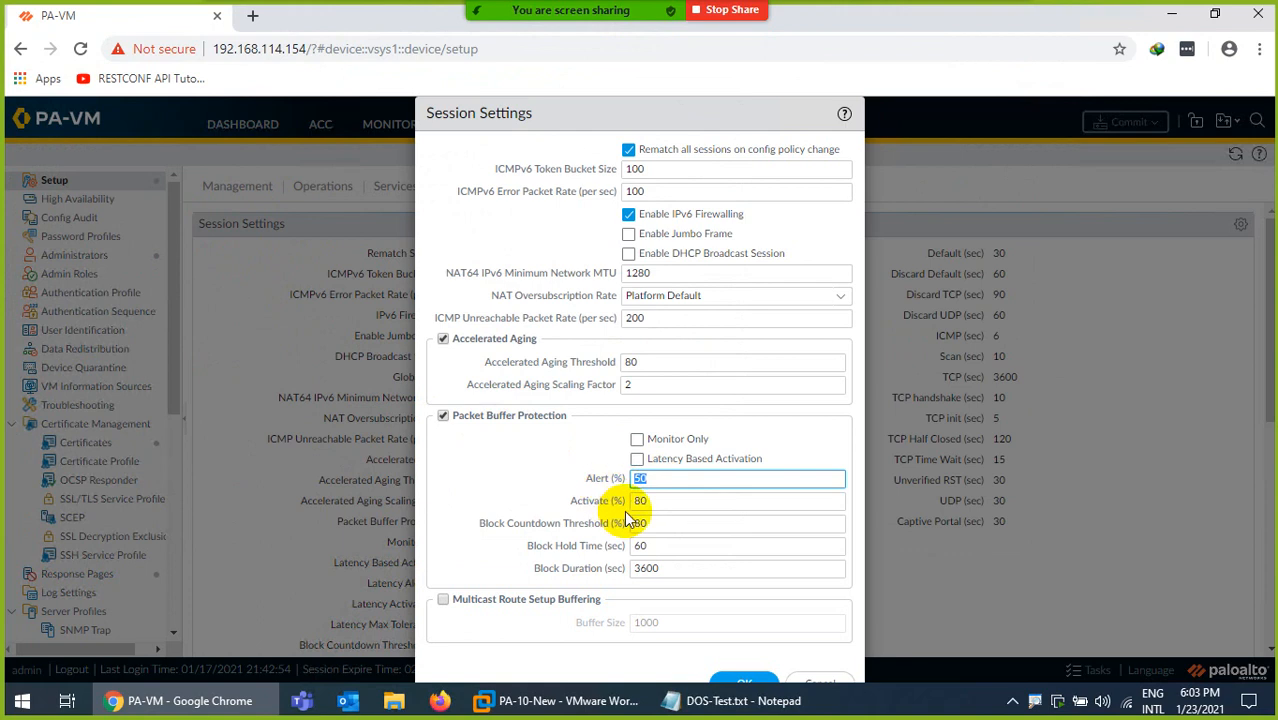
{"action": "type", "text": "0"}
{"action": "key", "text": "Tab"}
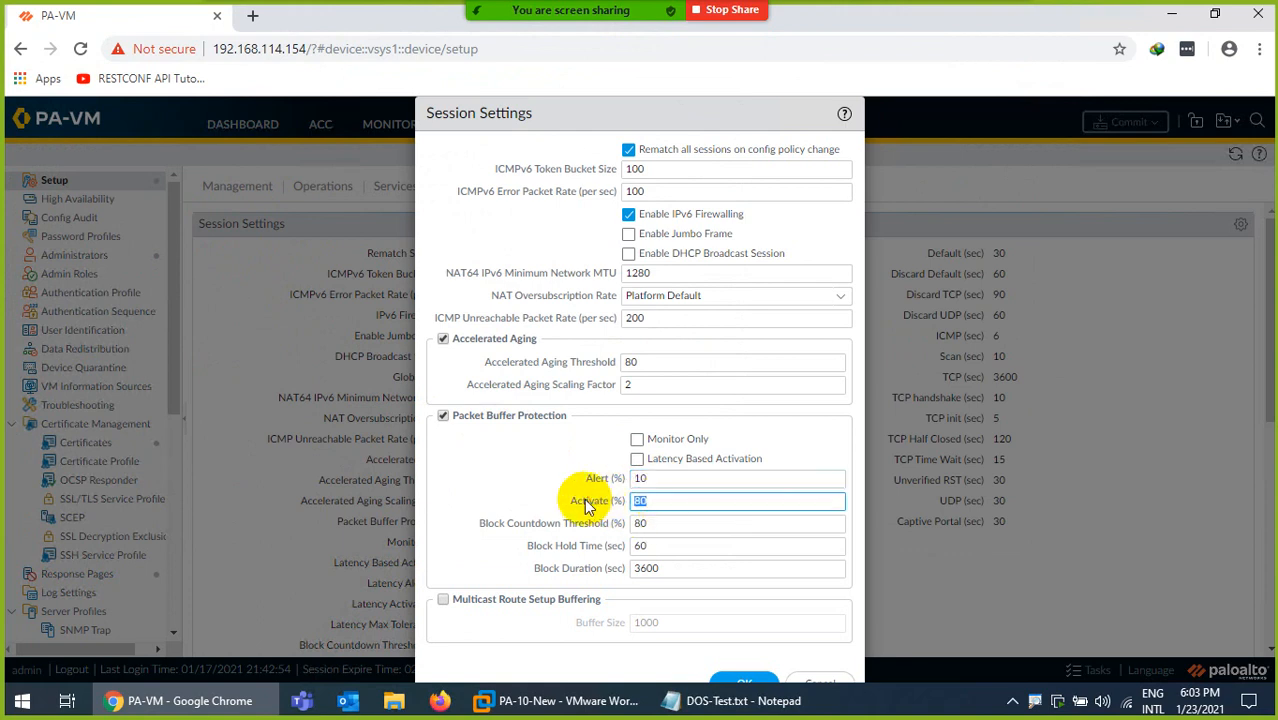
{"action": "type", "text": "8"}
{"action": "key", "text": "Tab"}
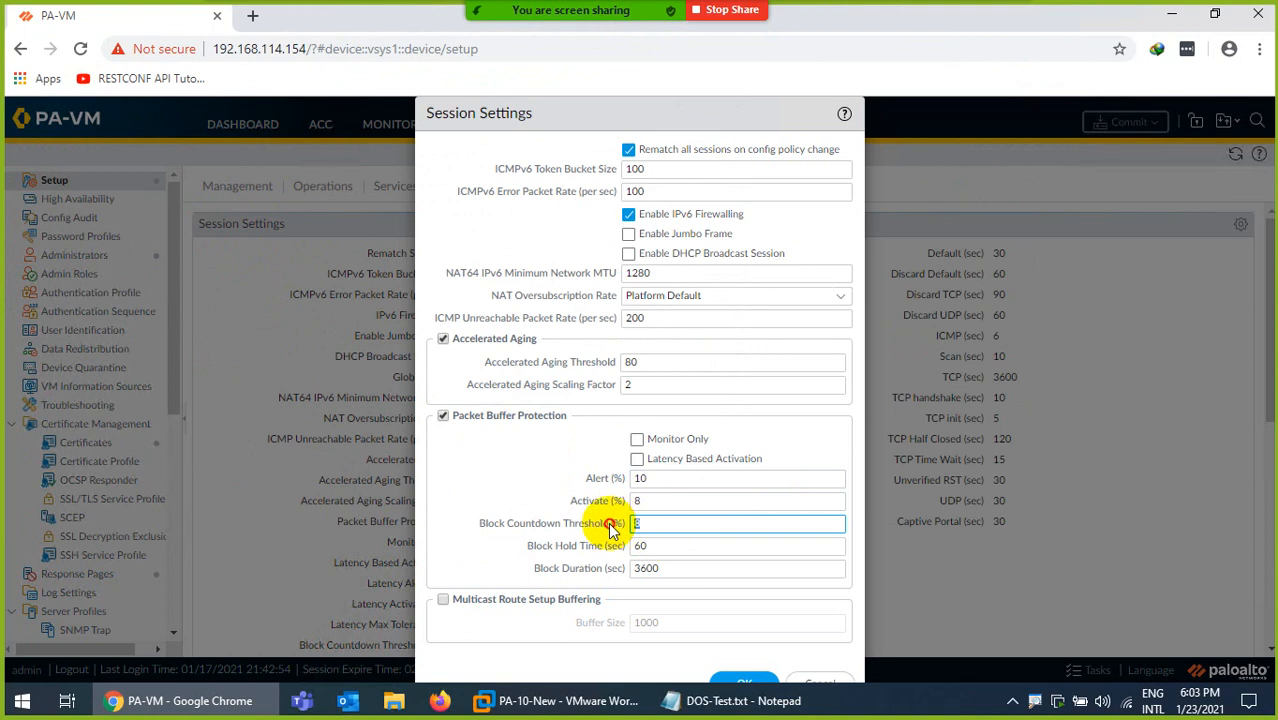
{"action": "type", "text": "87"}
{"action": "key", "text": "Tab"}
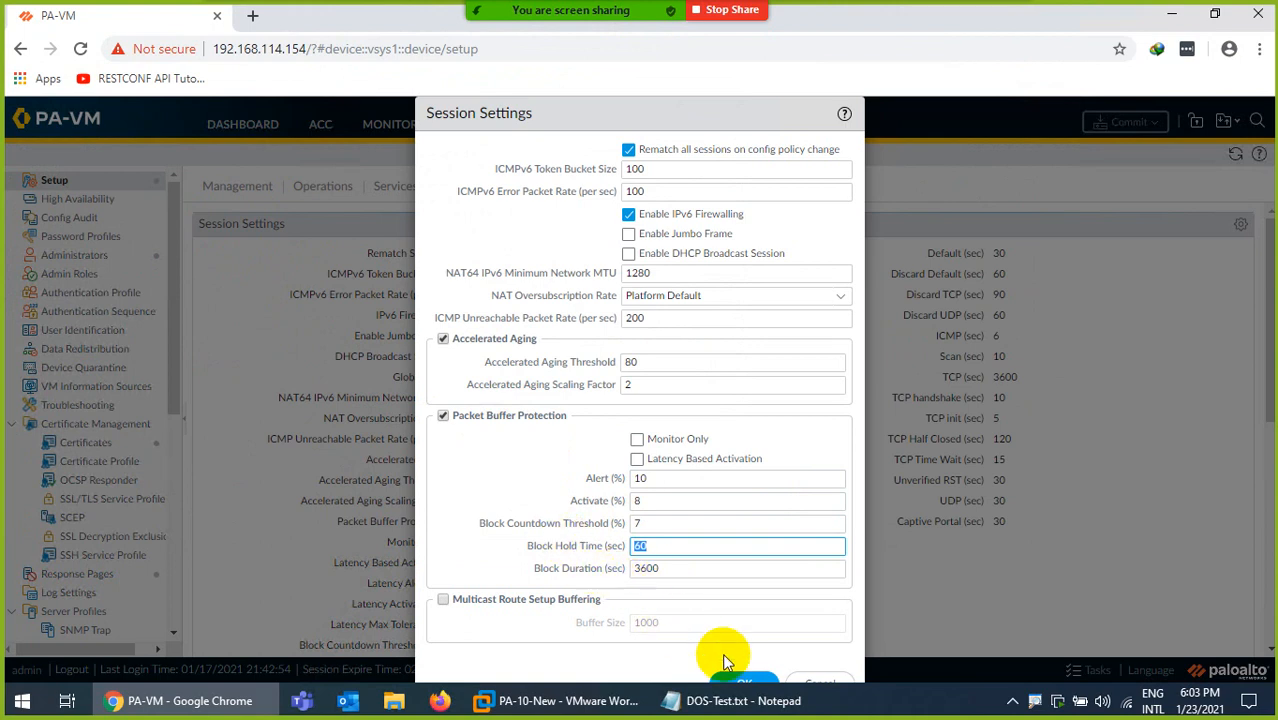
{"action": "left_click", "coordinate": [737, 681]}
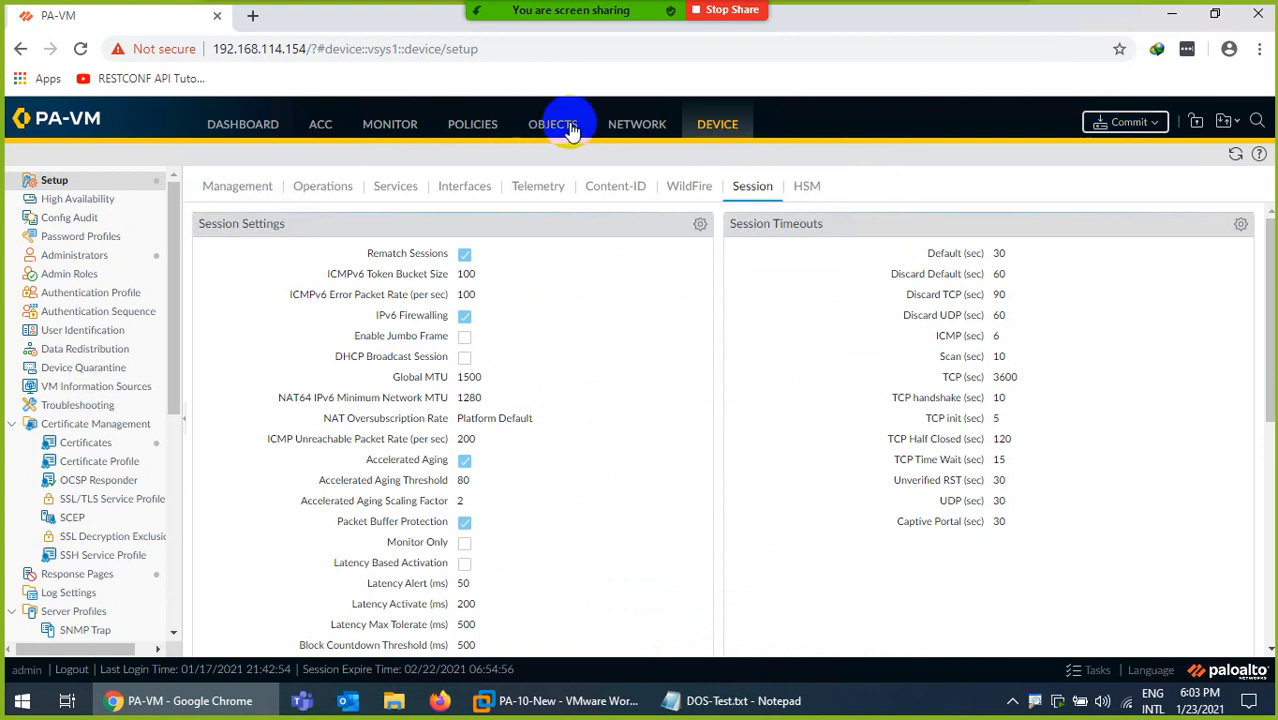
Enable Packet Buffer Protection on the LAN zone in the network settings.
{"action": "left_click", "coordinate": [624, 126]}
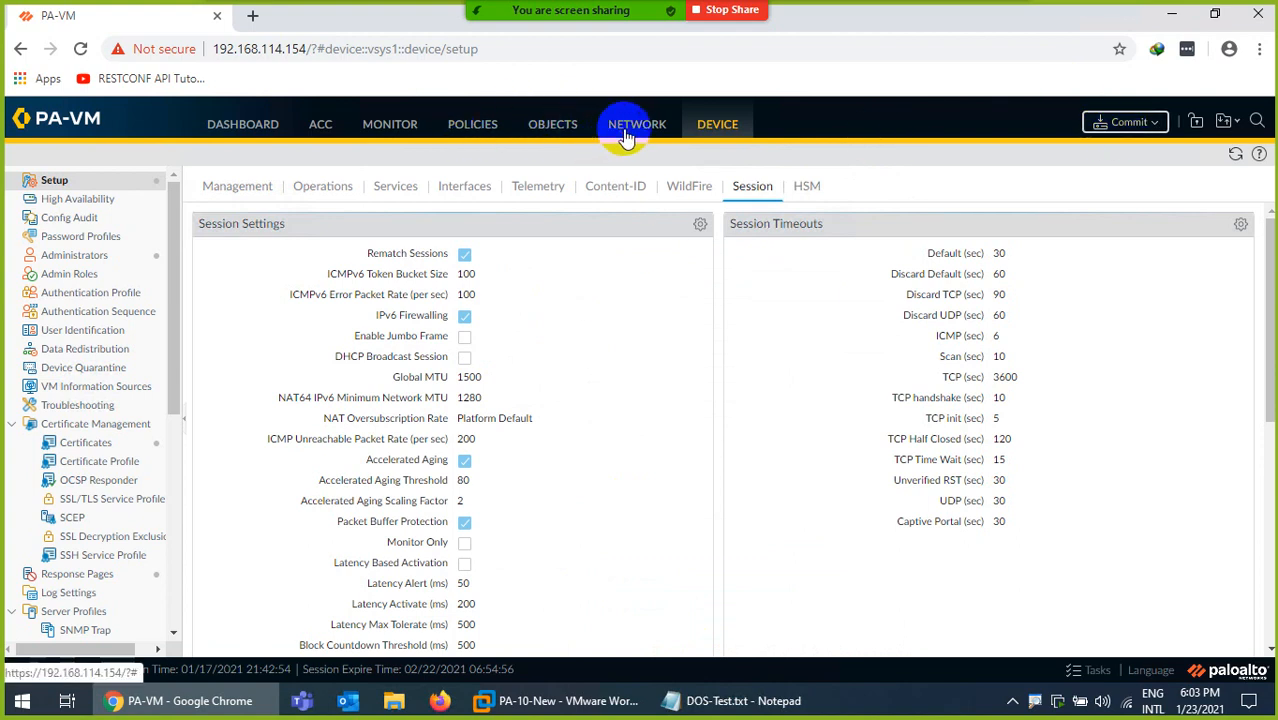
{"action": "left_click", "coordinate": [52, 202]}
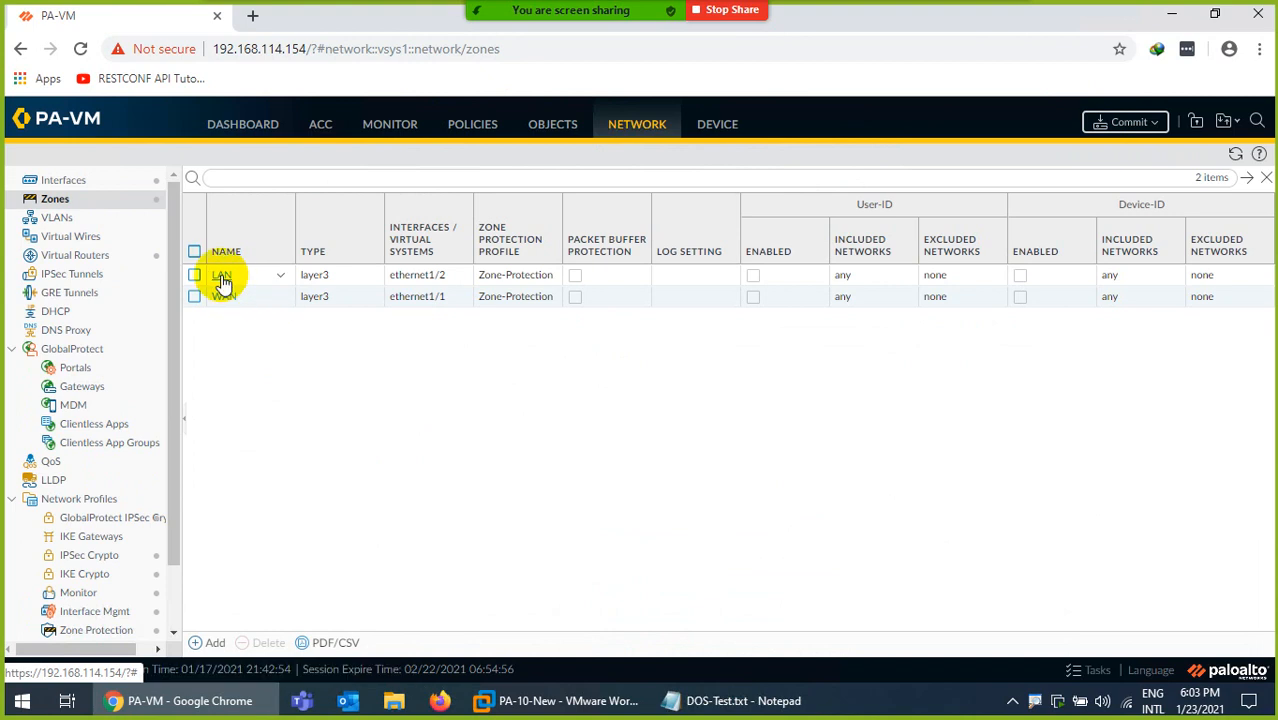
{"action": "left_click", "coordinate": [222, 276]}
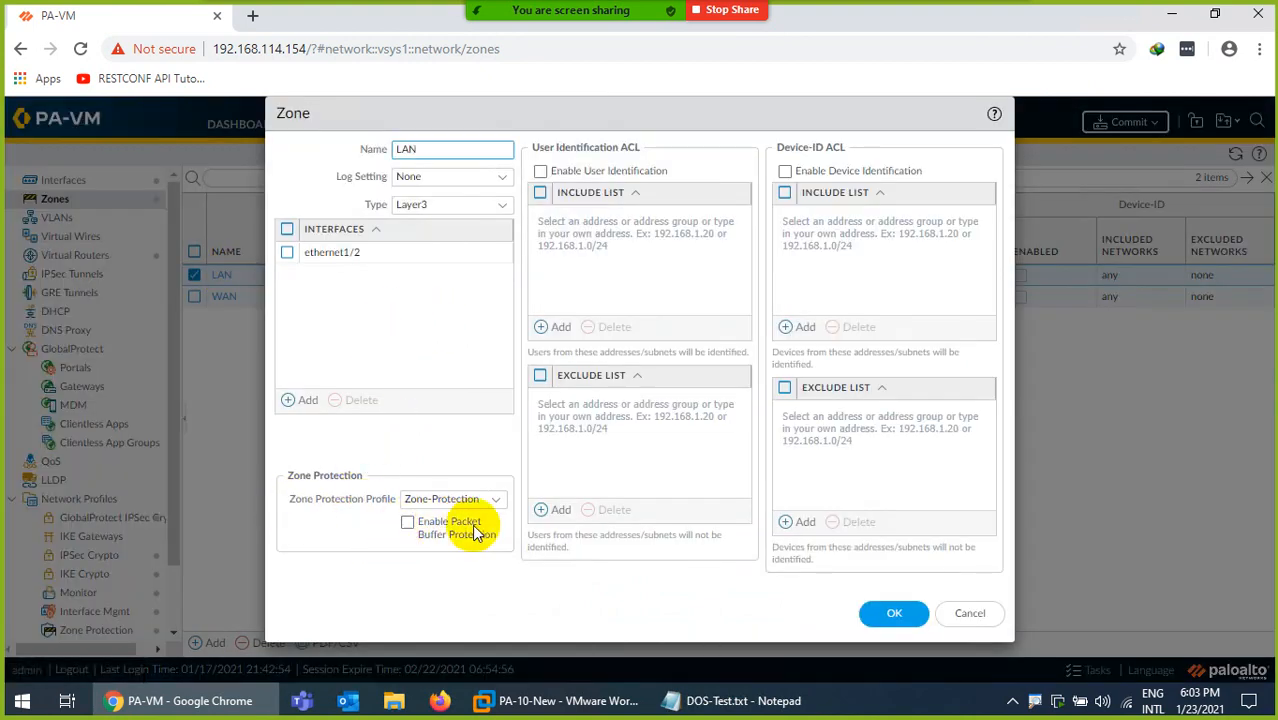
{"action": "left_click", "coordinate": [409, 526]}
{"action": "left_click", "coordinate": [896, 613]}
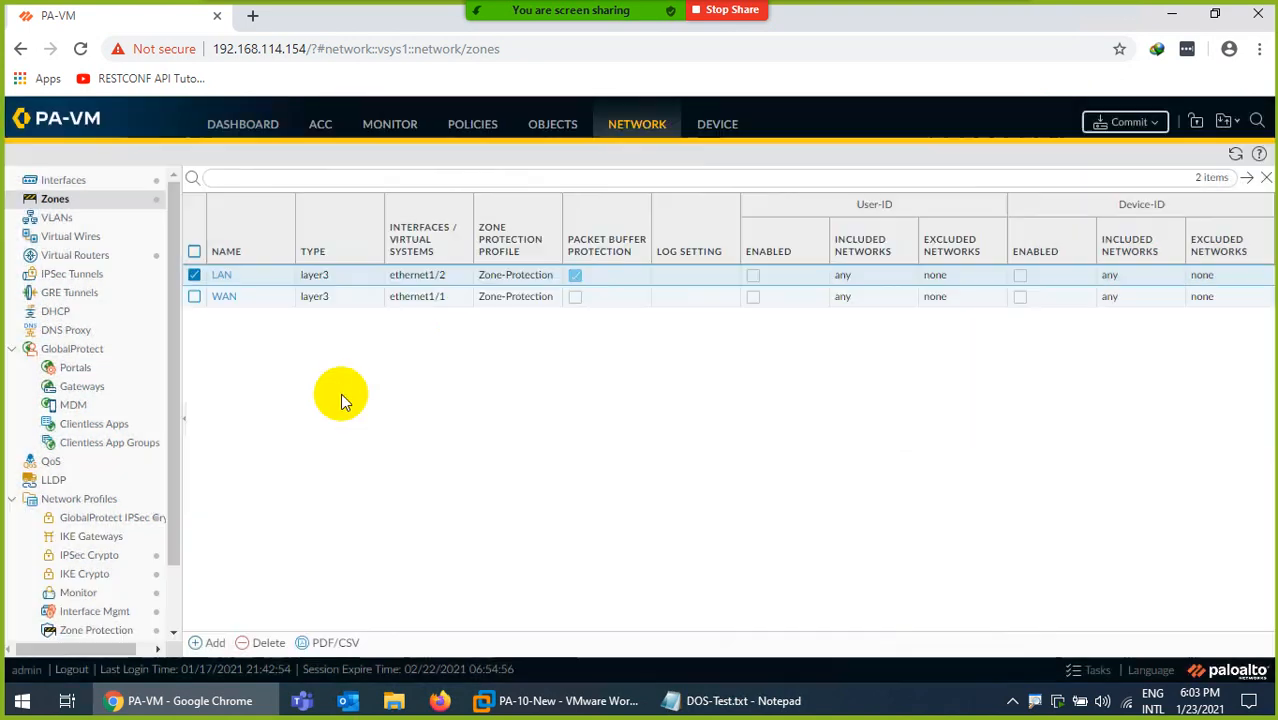
Enable Packet Buffer Protection on the WAN zone.
{"action": "left_click", "coordinate": [214, 297]}
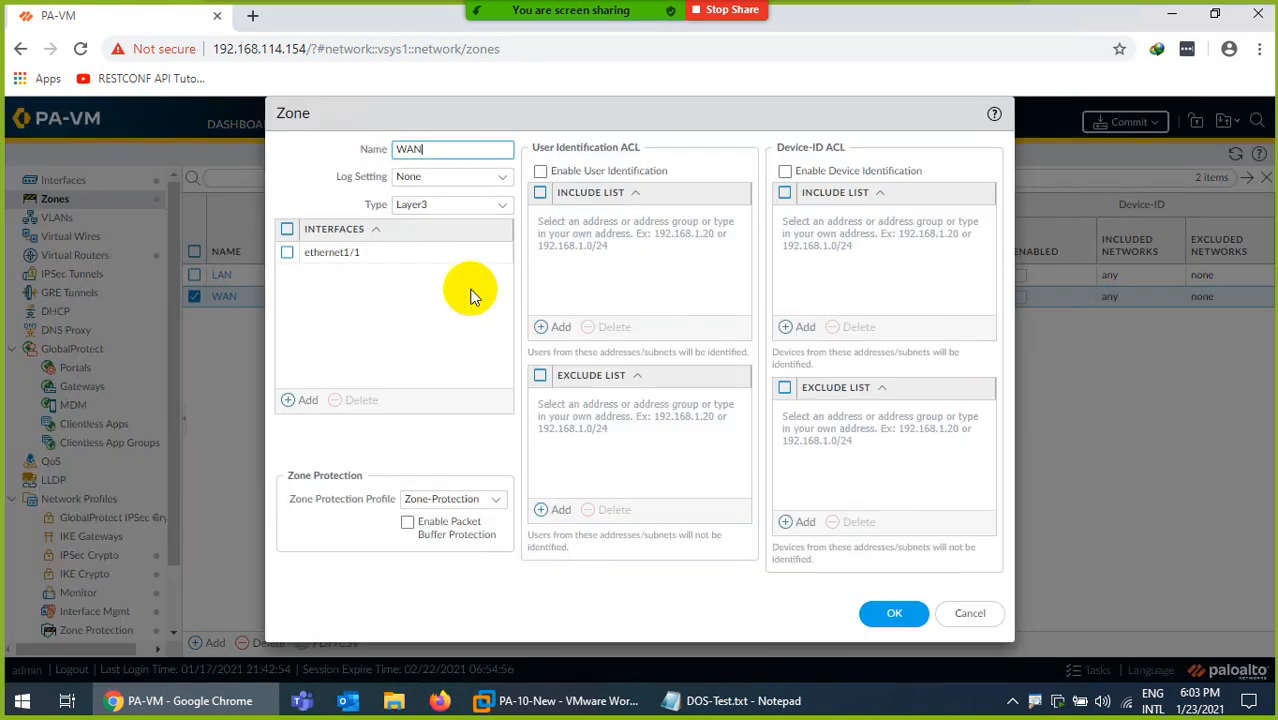
{"action": "left_click", "coordinate": [408, 523]}
{"action": "left_click", "coordinate": [886, 617]}
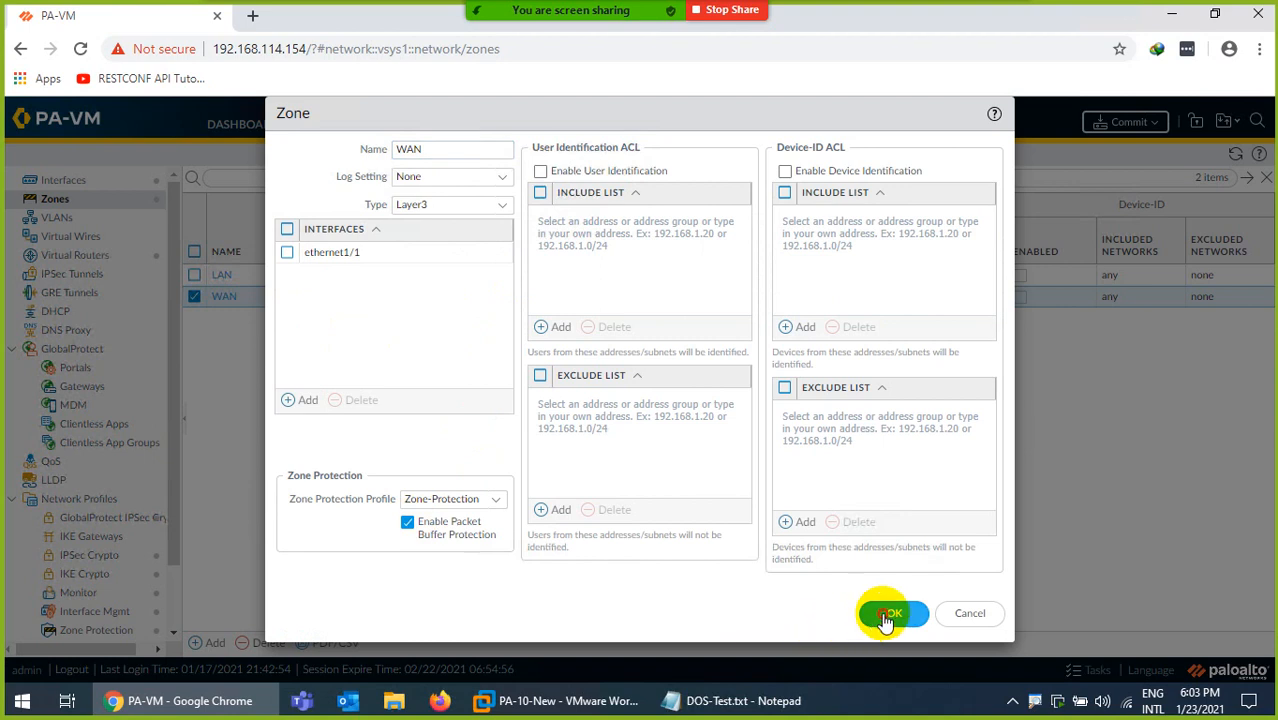
Commit all pending changes to the firewall's running configuration.
{"action": "left_click", "coordinate": [1130, 123]}
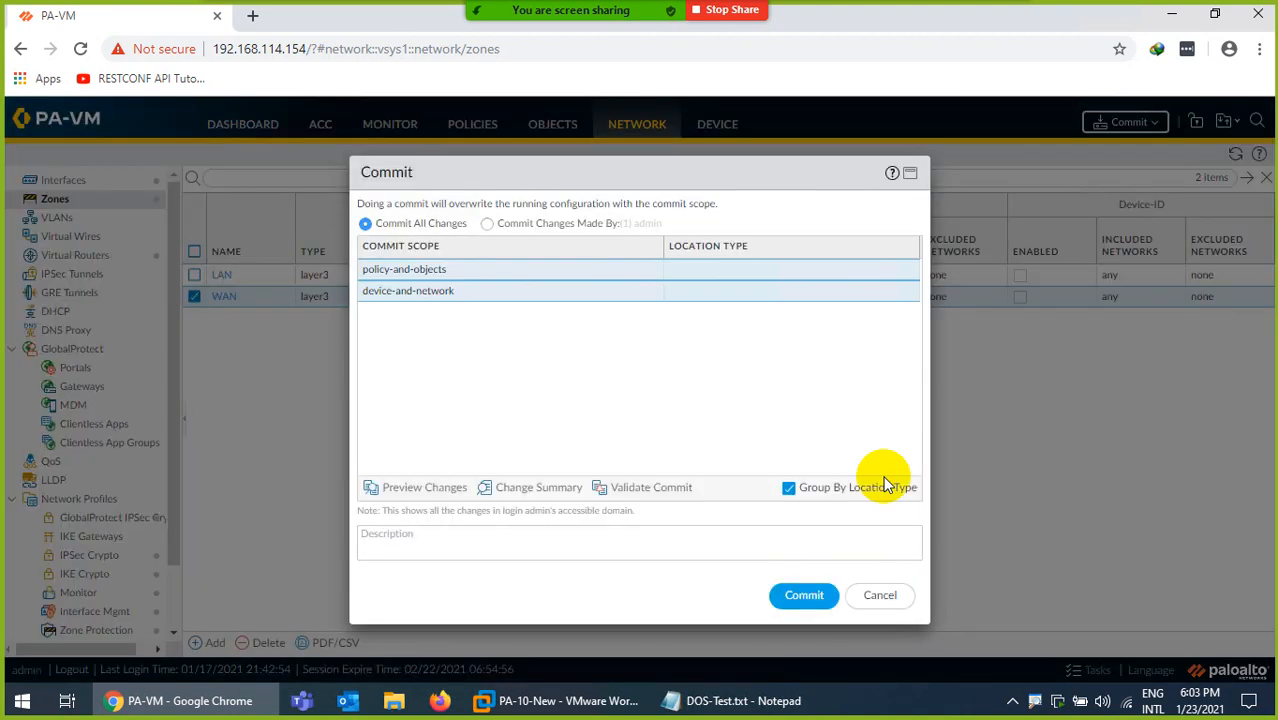
{"action": "left_click", "coordinate": [800, 595]}
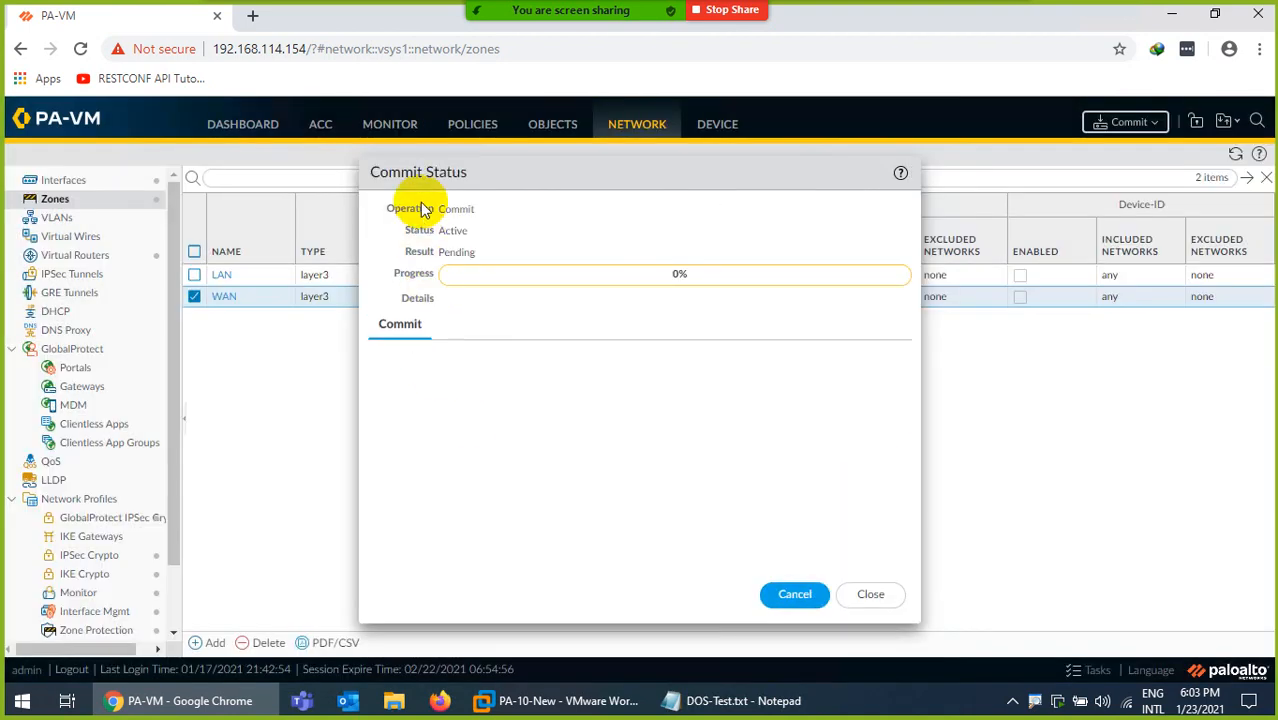
Show the firewall's Threat log in the monitoring section and dismiss the commit status dialog.
{"action": "left_click", "coordinate": [398, 133]}
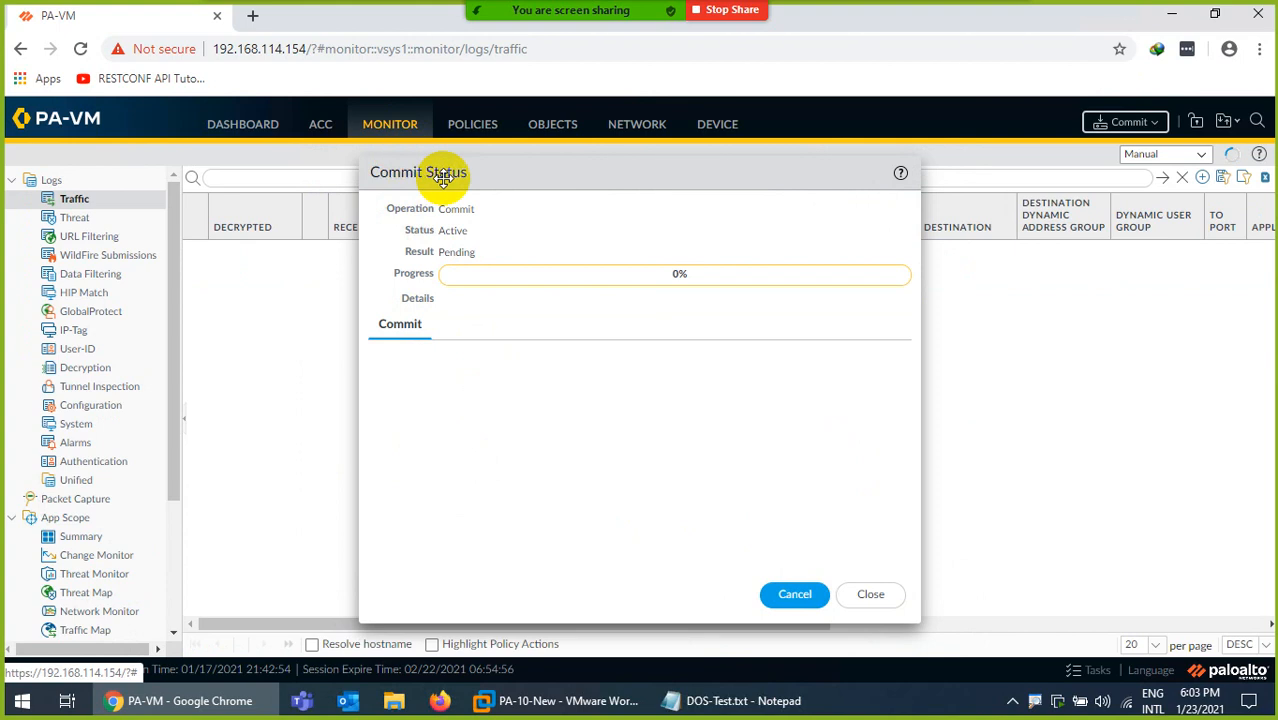
{"action": "left_click_drag", "start_coordinate": [456, 177], "coordinate": [628, 177]}
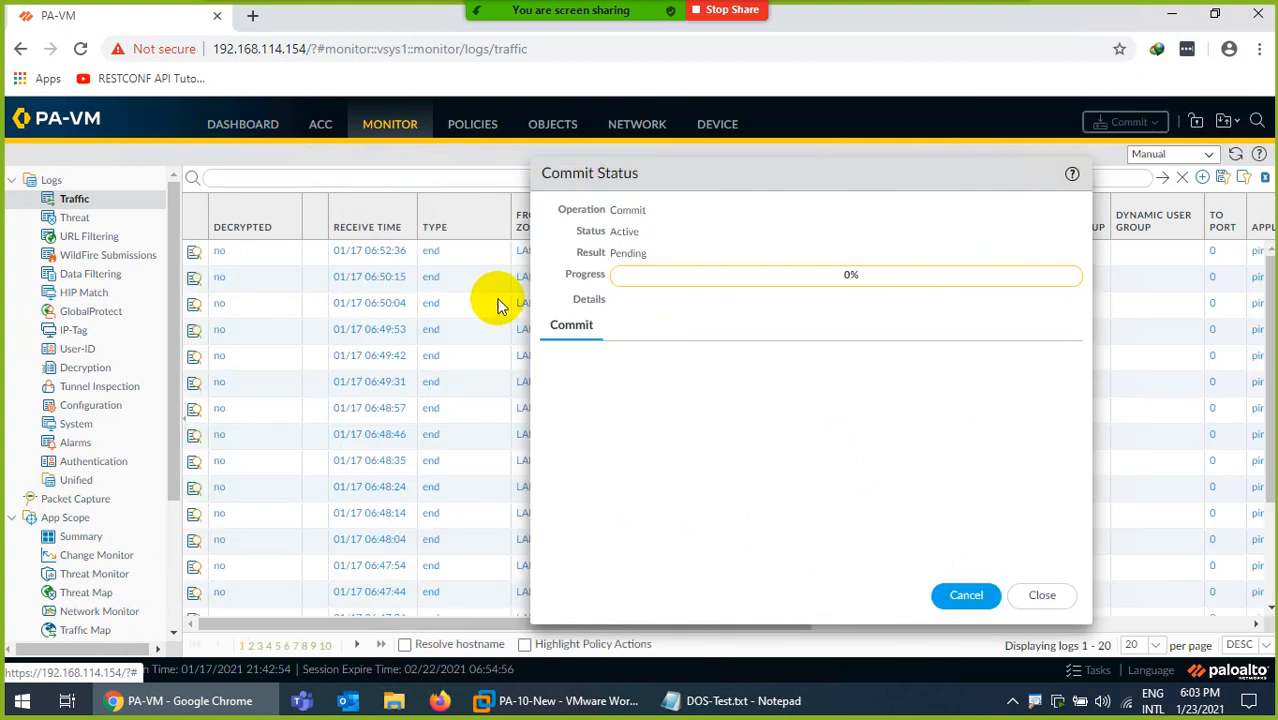
{"action": "left_click", "coordinate": [75, 217]}
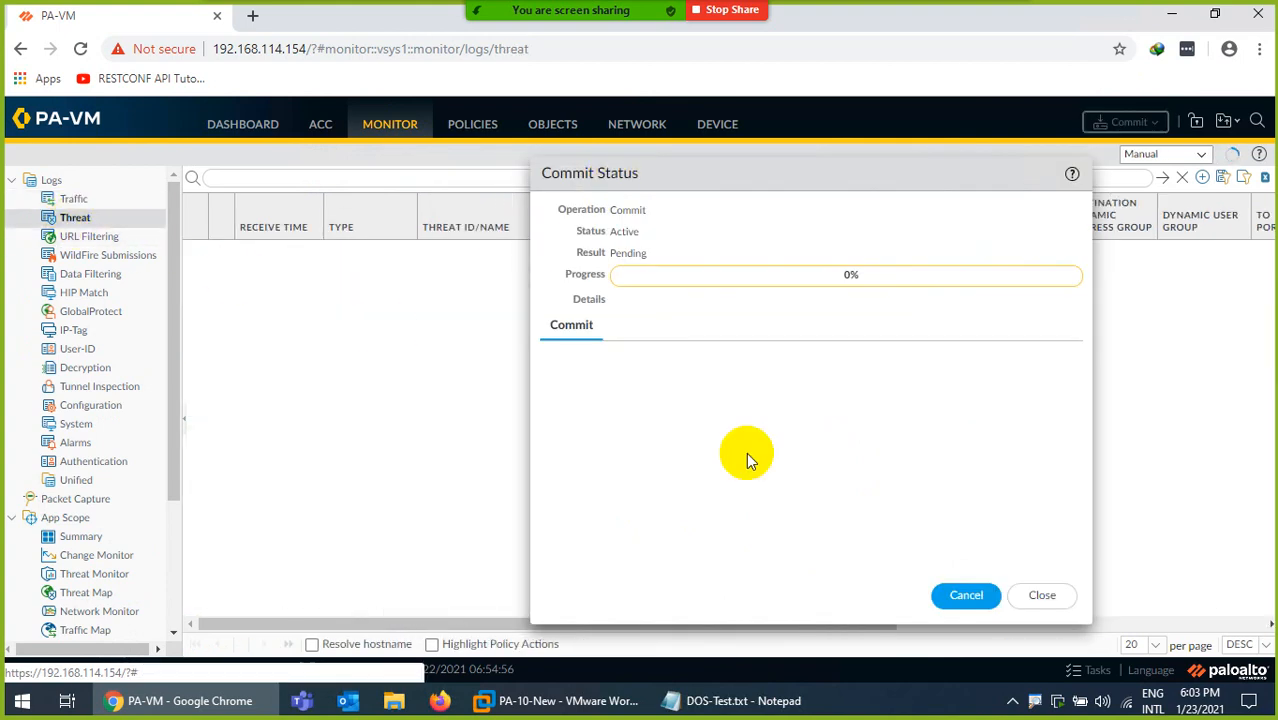
{"action": "left_click", "coordinate": [1040, 598]}
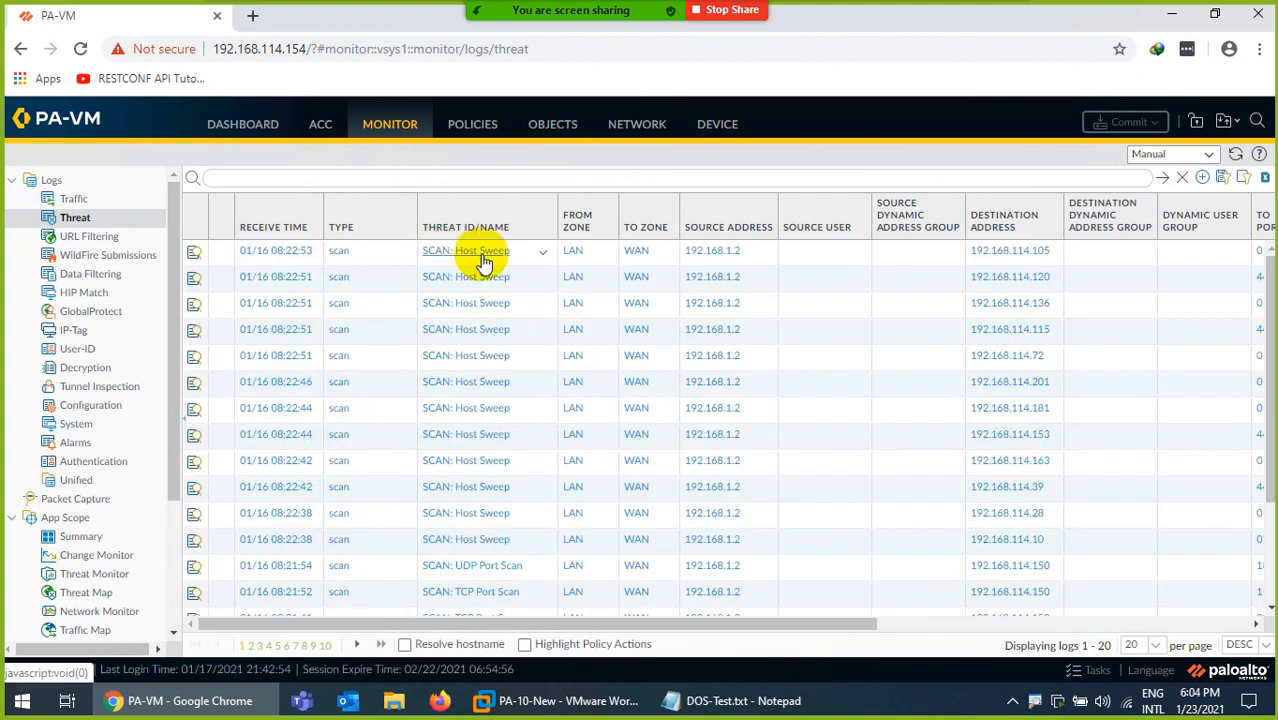
Switch to DOS-Test.txt in Notepad and select the ICMP flooding command "hping3 -1 --flood -a 192.168.114.150 192.168.114.255", then hide the file.
{"action": "left_click", "coordinate": [730, 697]}
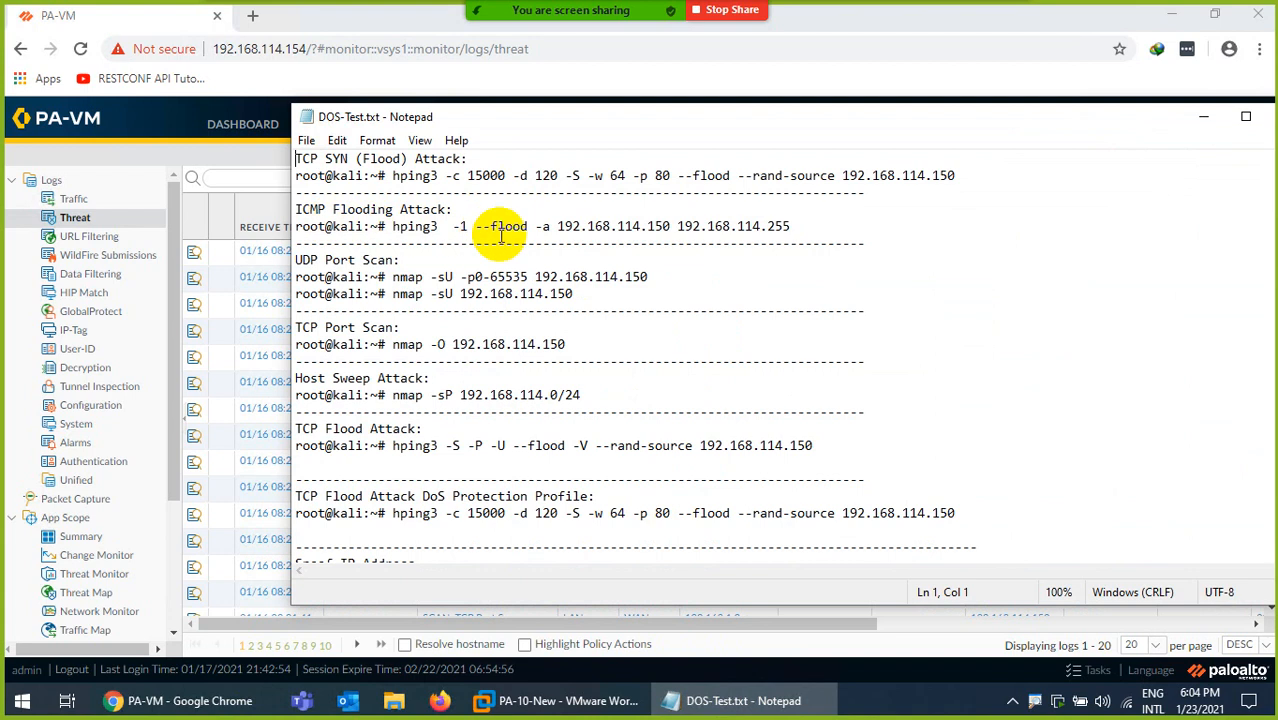
{"action": "left_click_drag", "start_coordinate": [802, 228], "coordinate": [398, 227]}
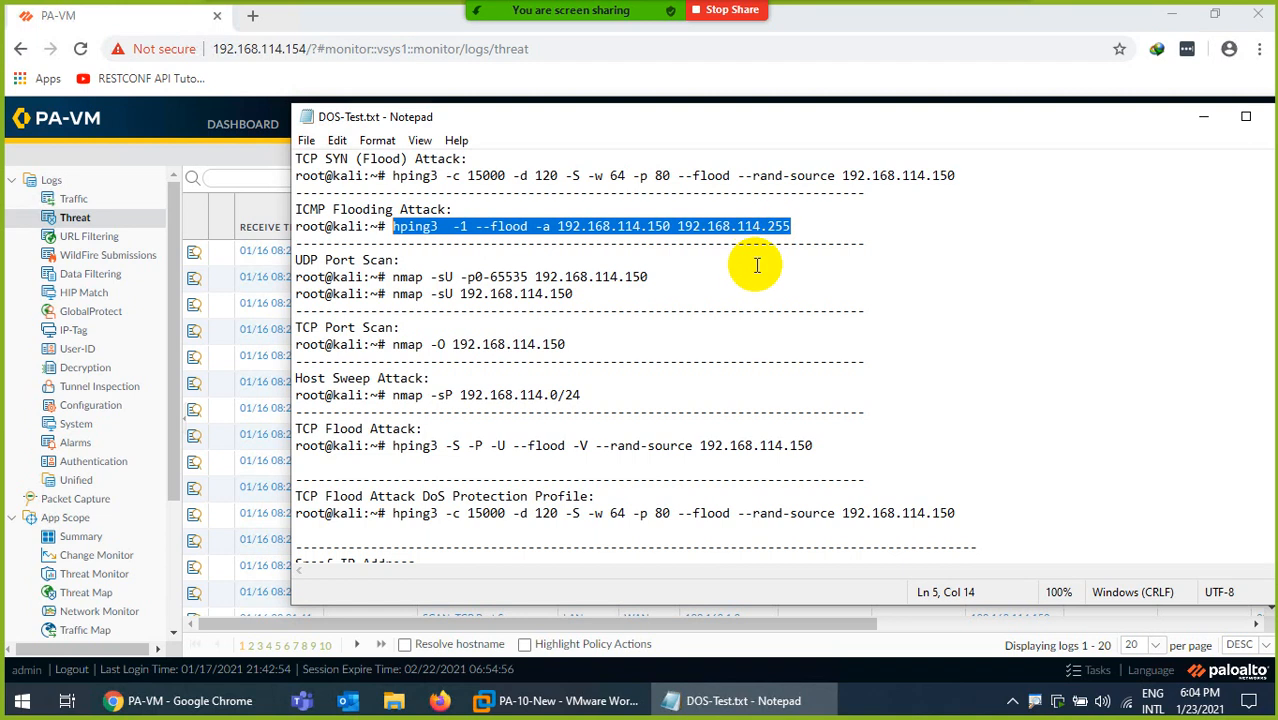
{"action": "left_click", "coordinate": [745, 701]}
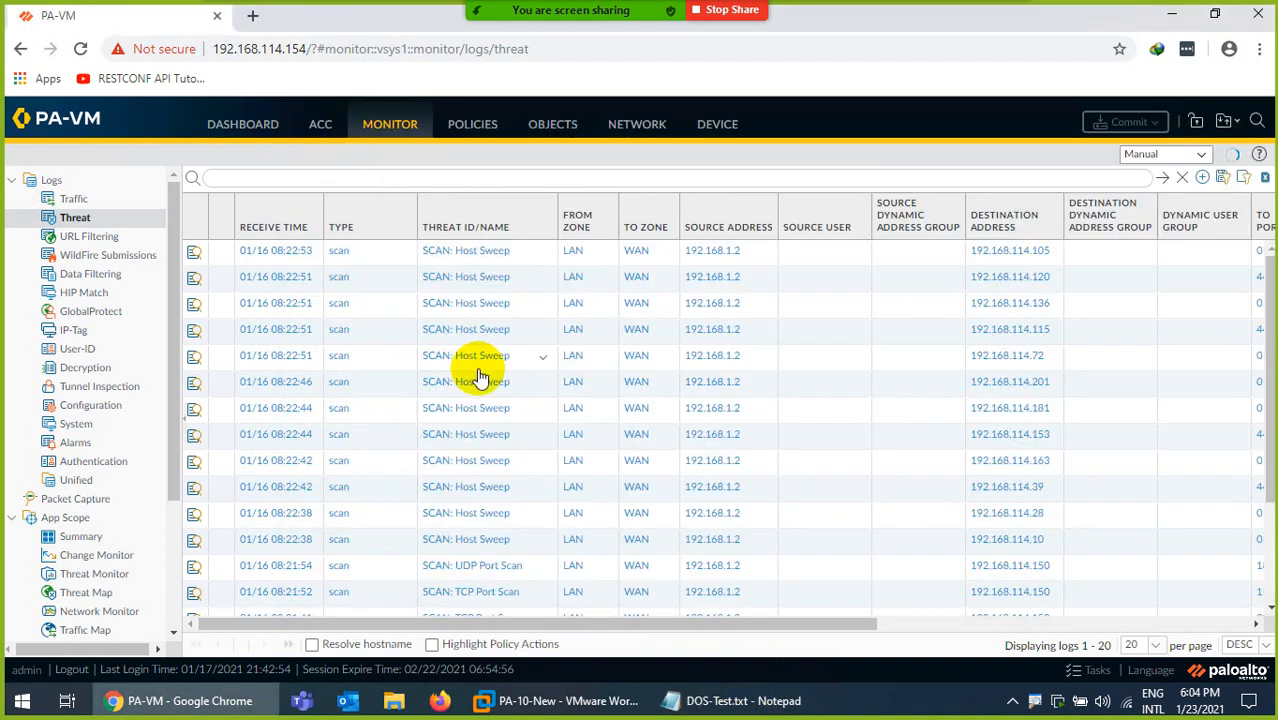
Switch to the Kali-Linux-2019.4 virtual machine in VMware Workstation and begin logging in at the username field.
{"action": "left_click", "coordinate": [545, 692]}
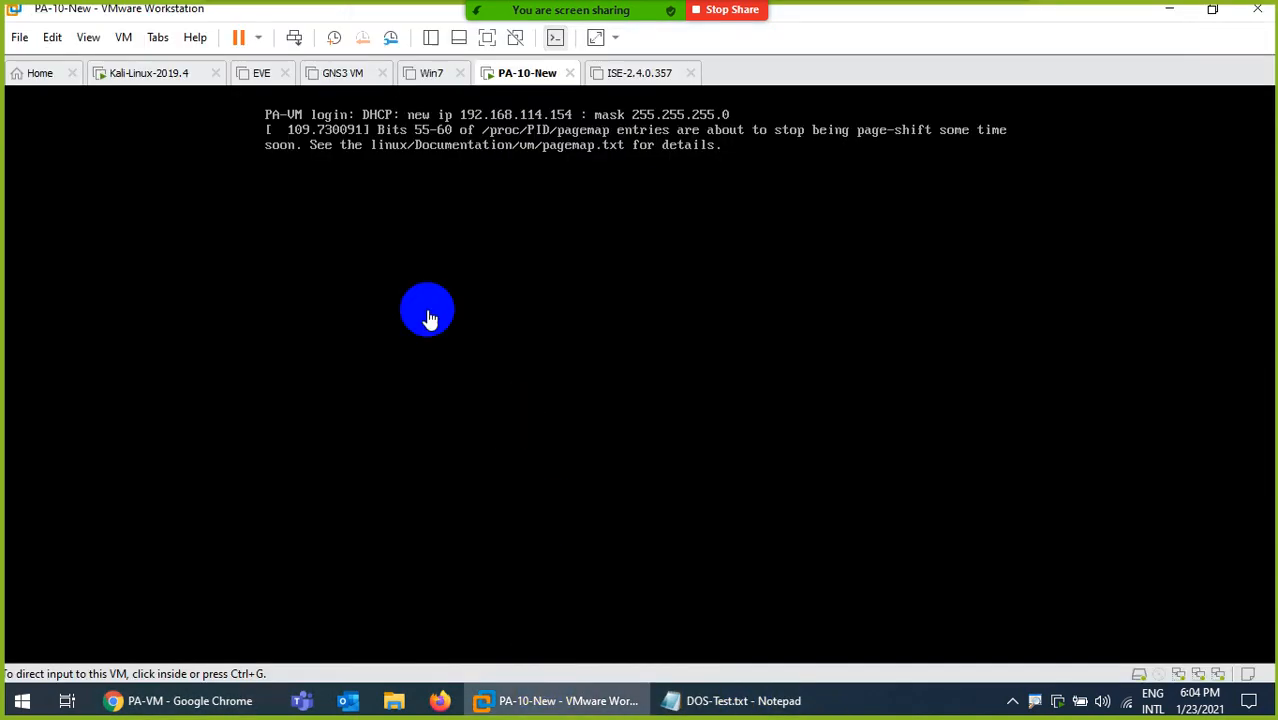
{"action": "left_click", "coordinate": [140, 83]}
{"action": "left_click", "coordinate": [606, 343]}
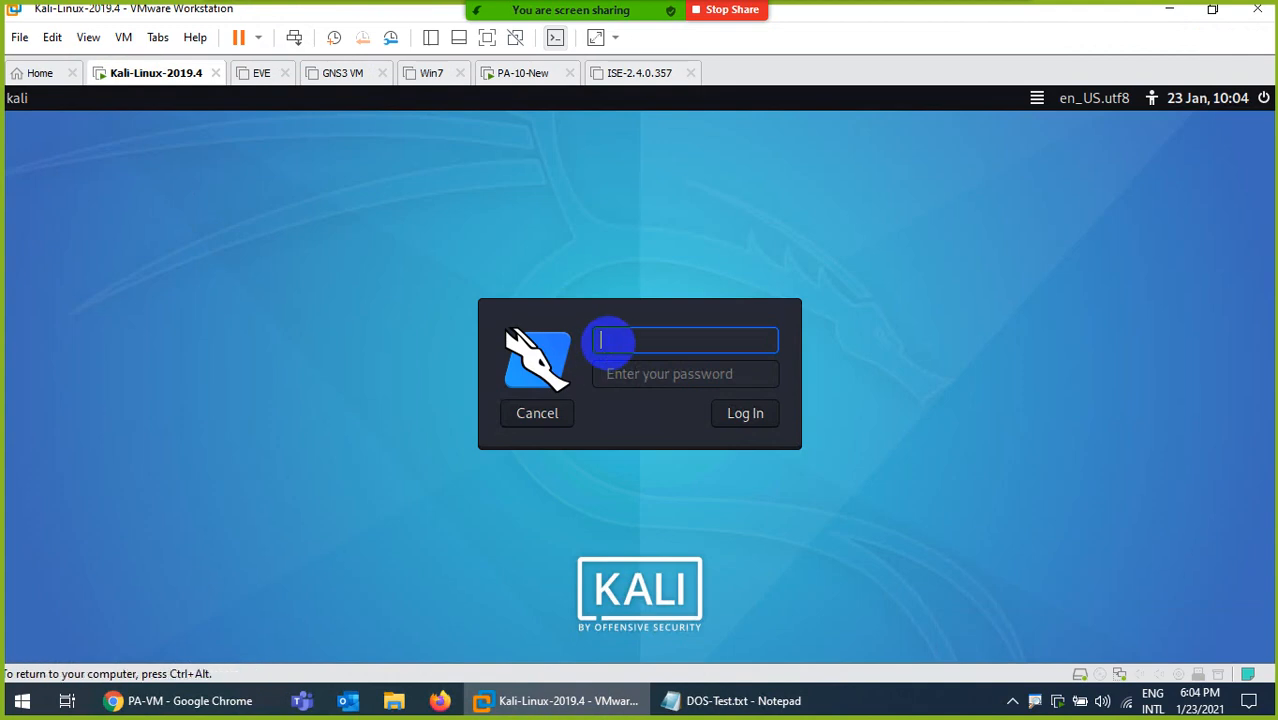
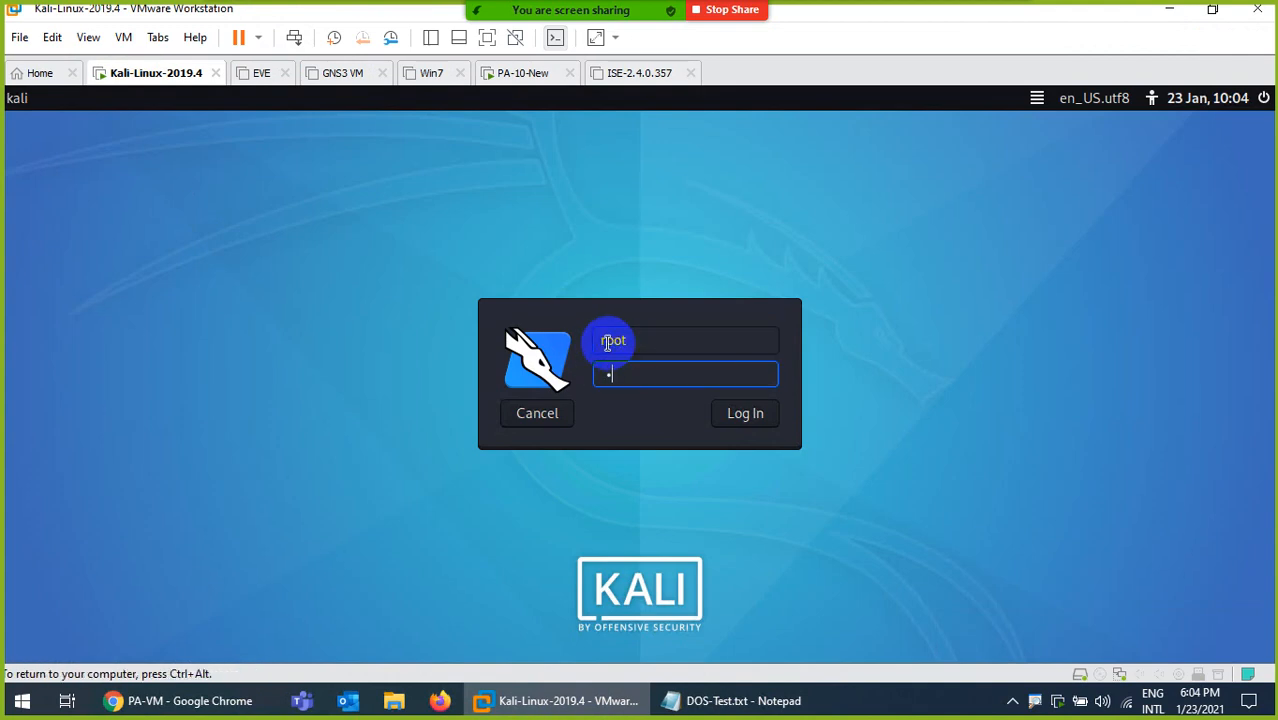
Enter the account password and log in to the Kali Linux desktop.
{"action": "key", "text": "Return"}
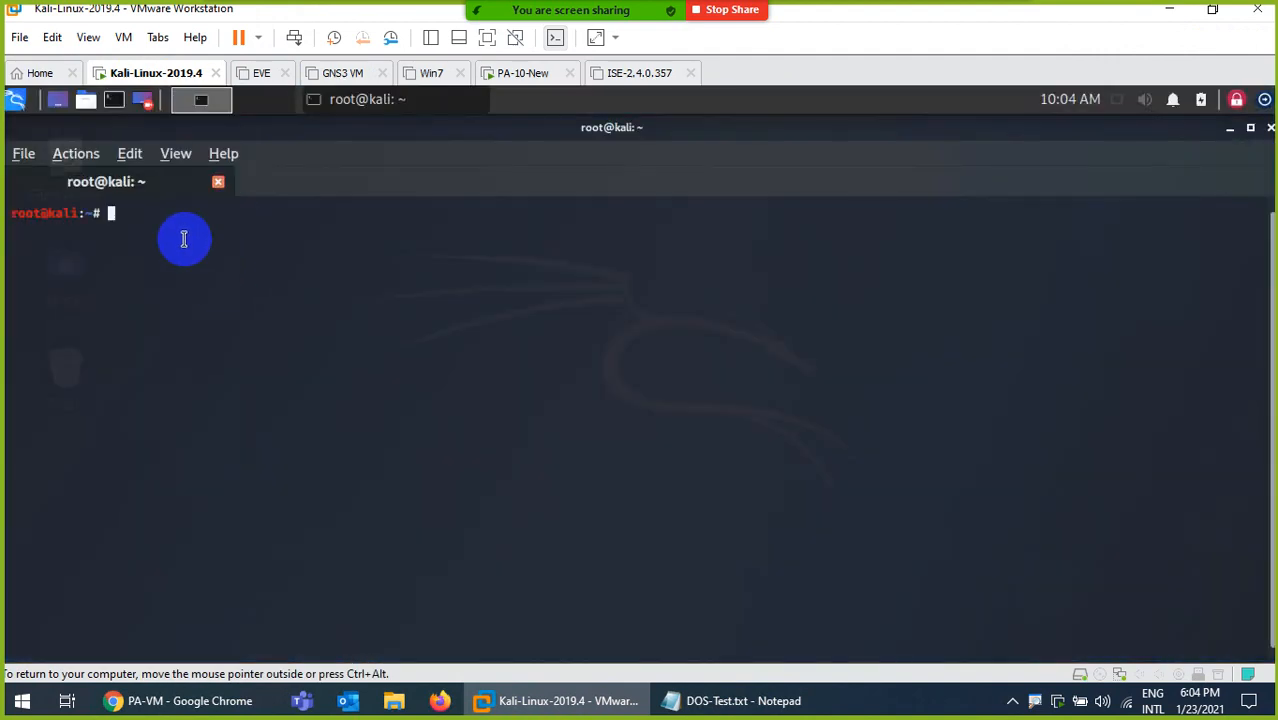
Open a terminal in Kali Linux and try to paste the copied hping3 ICMP flooding command at the root prompt.
{"action": "right_click", "coordinate": [184, 239]}
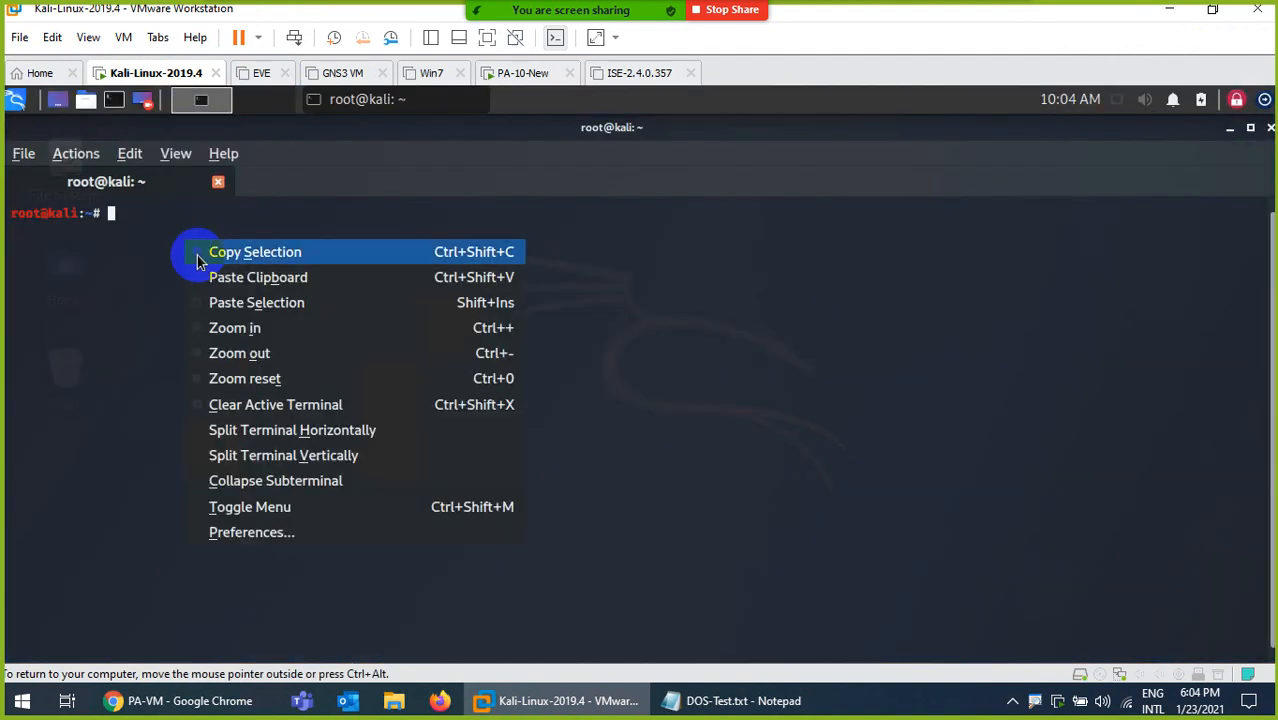
{"action": "left_click", "coordinate": [219, 287]}
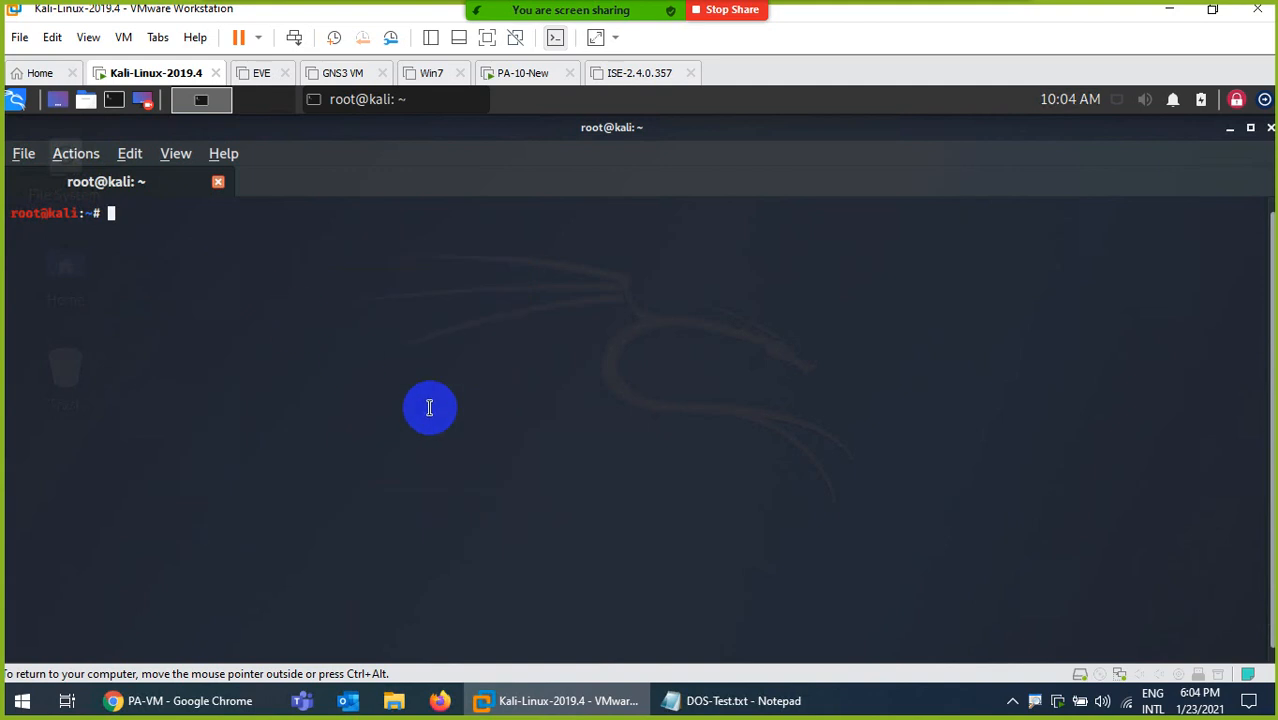
{"action": "right_click", "coordinate": [209, 234]}
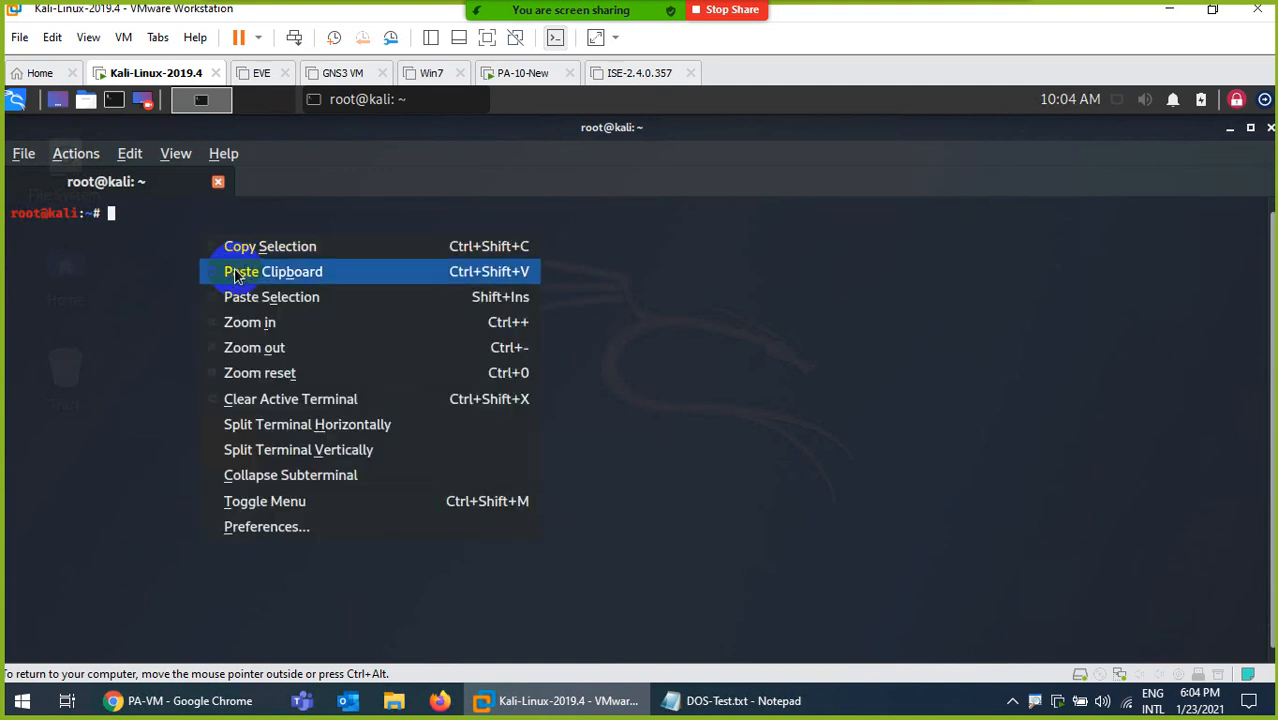
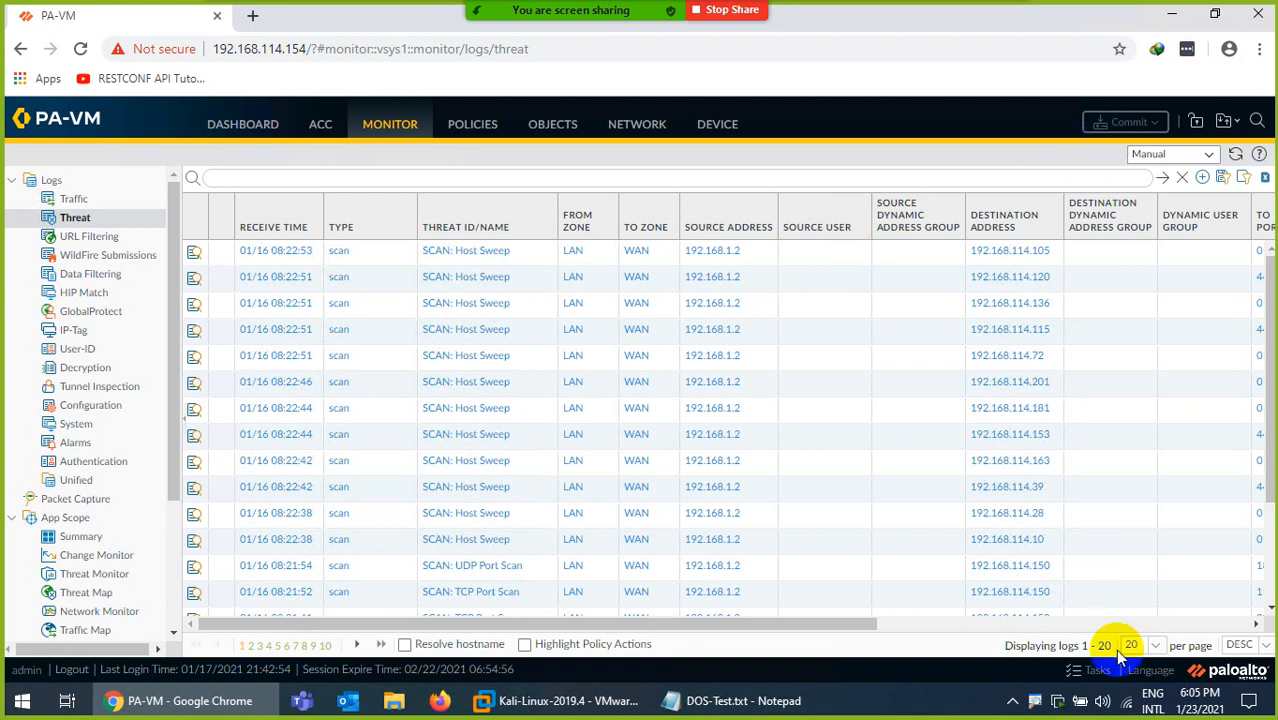
Check the status of the firewall's commit job in the Task Manager and return to the threat log.
{"action": "left_click", "coordinate": [1100, 672]}
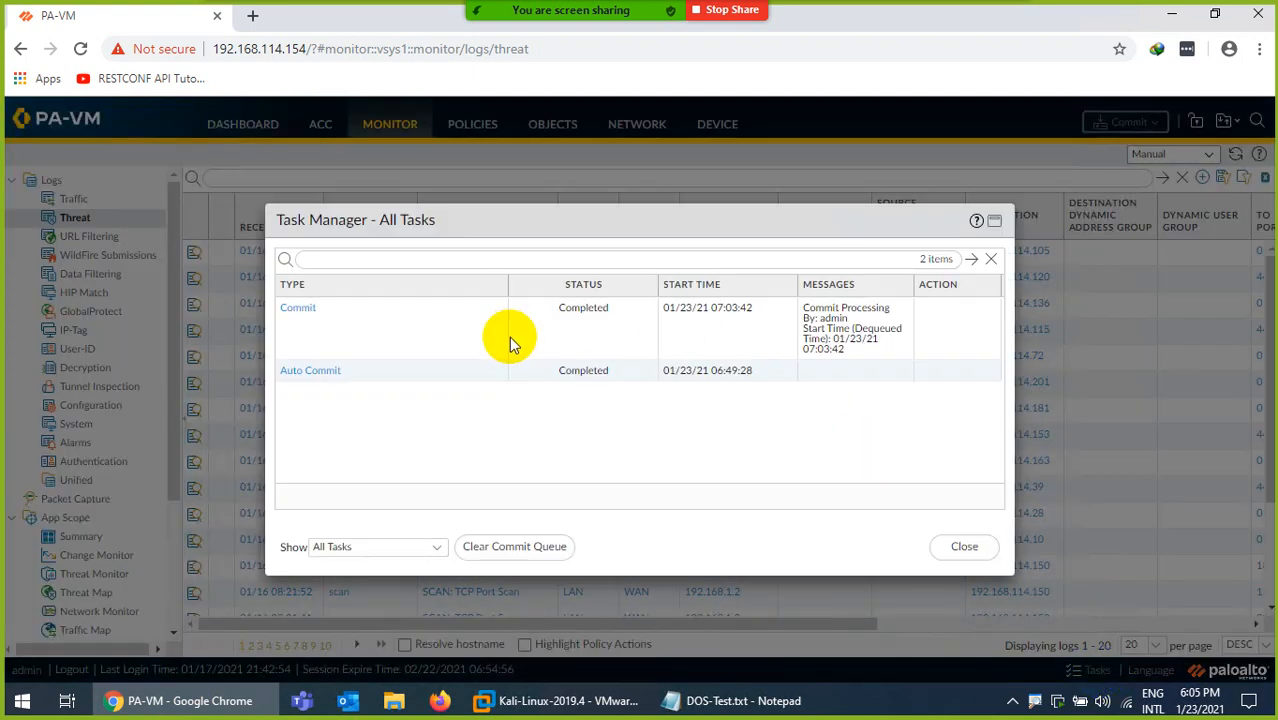
{"action": "left_click", "coordinate": [966, 546]}
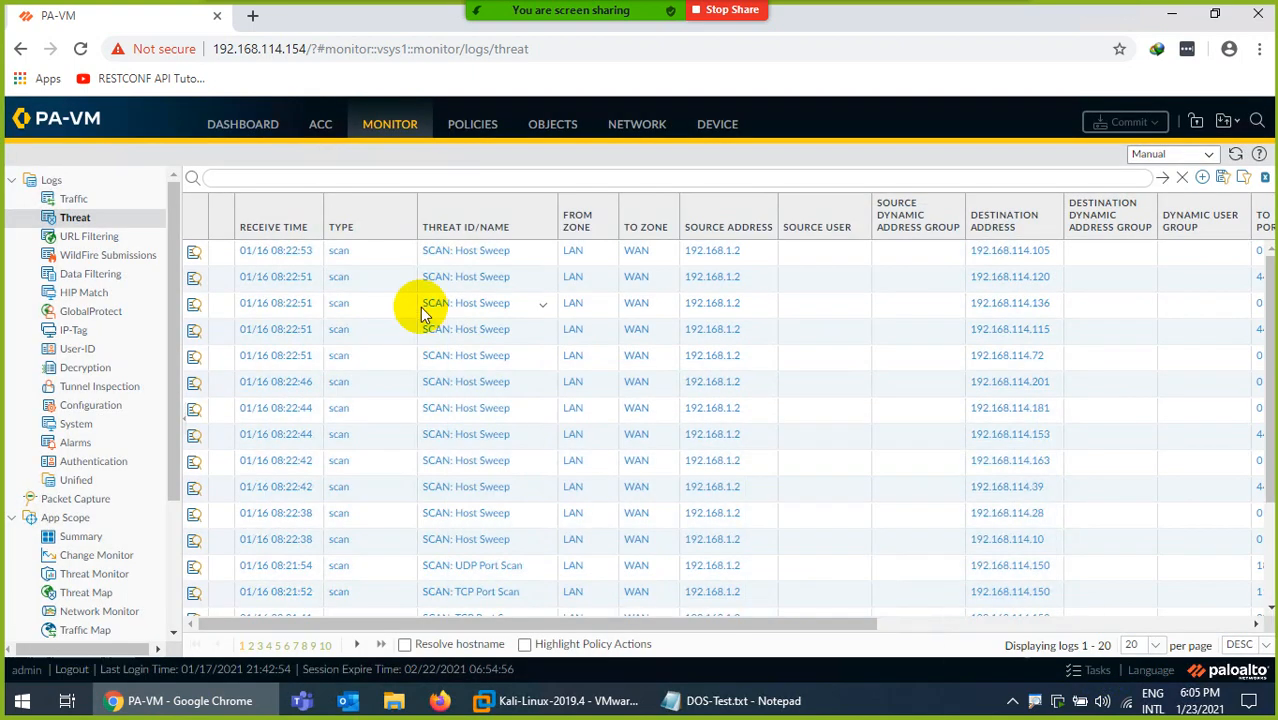
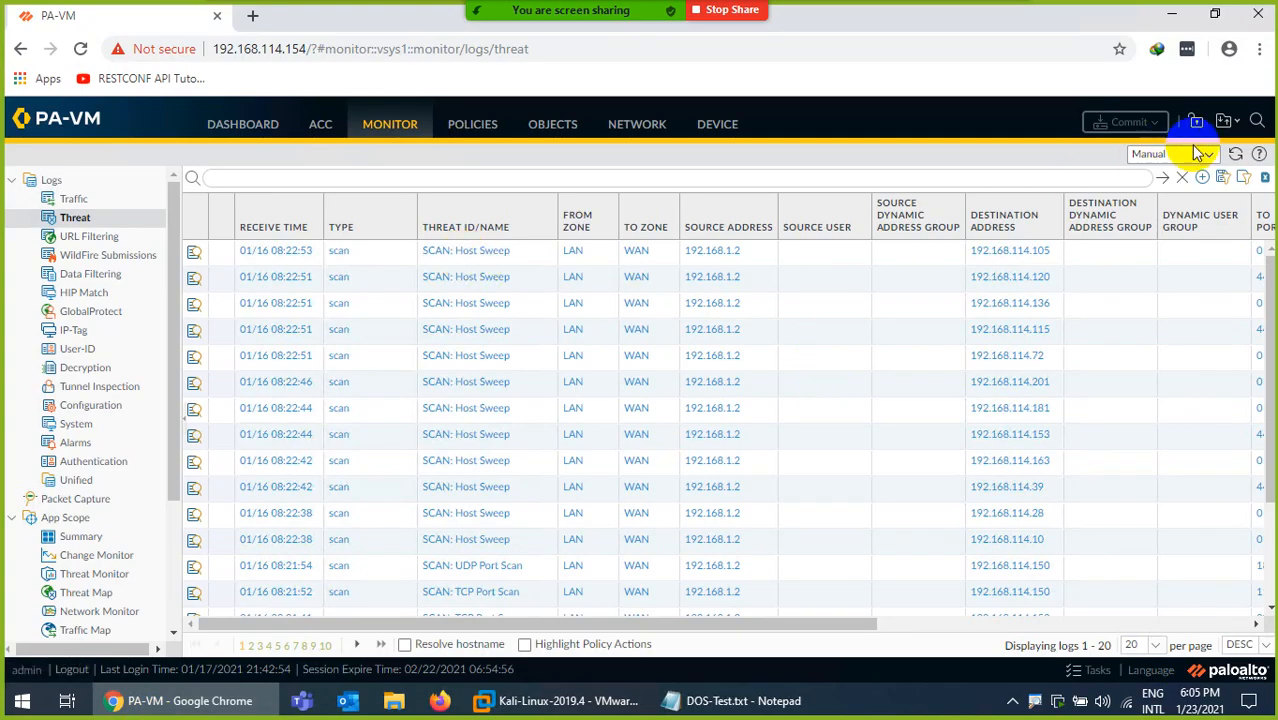
Refresh the threat log repeatedly to check for new entries generated by the ICMP flood attack.
{"action": "left_click", "coordinate": [1236, 153]}
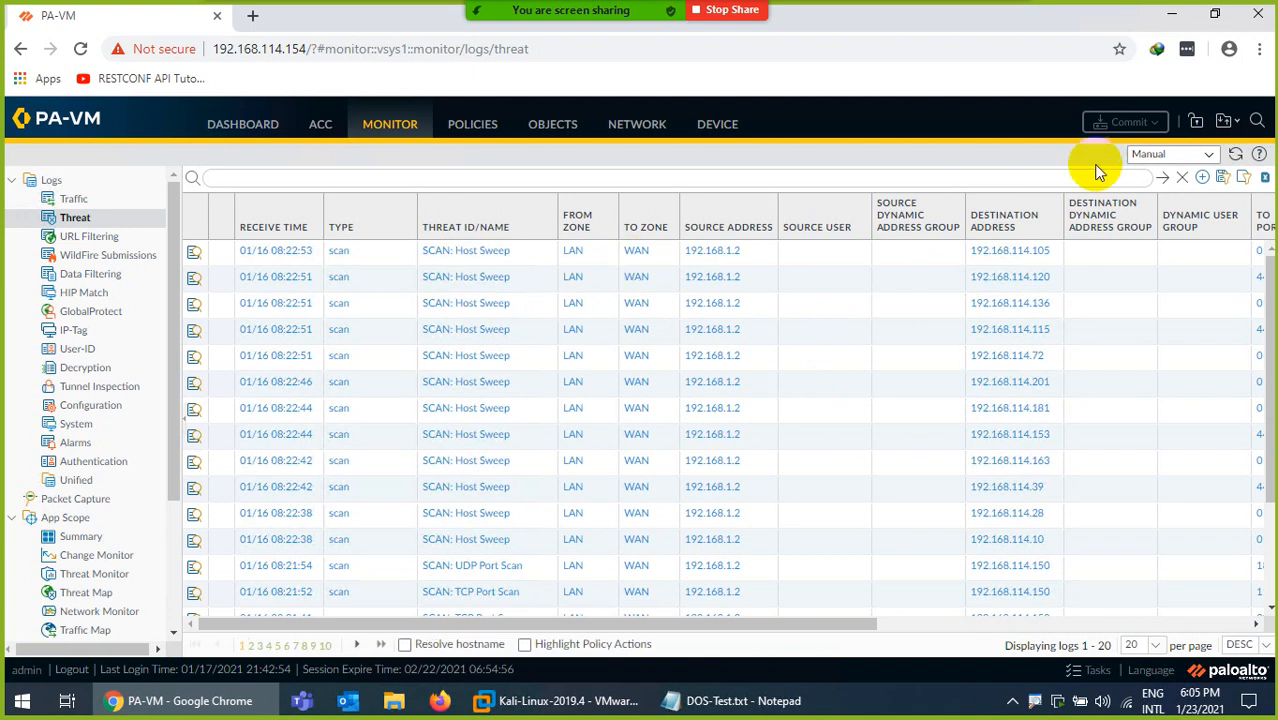
{"action": "left_click", "coordinate": [1236, 155]}
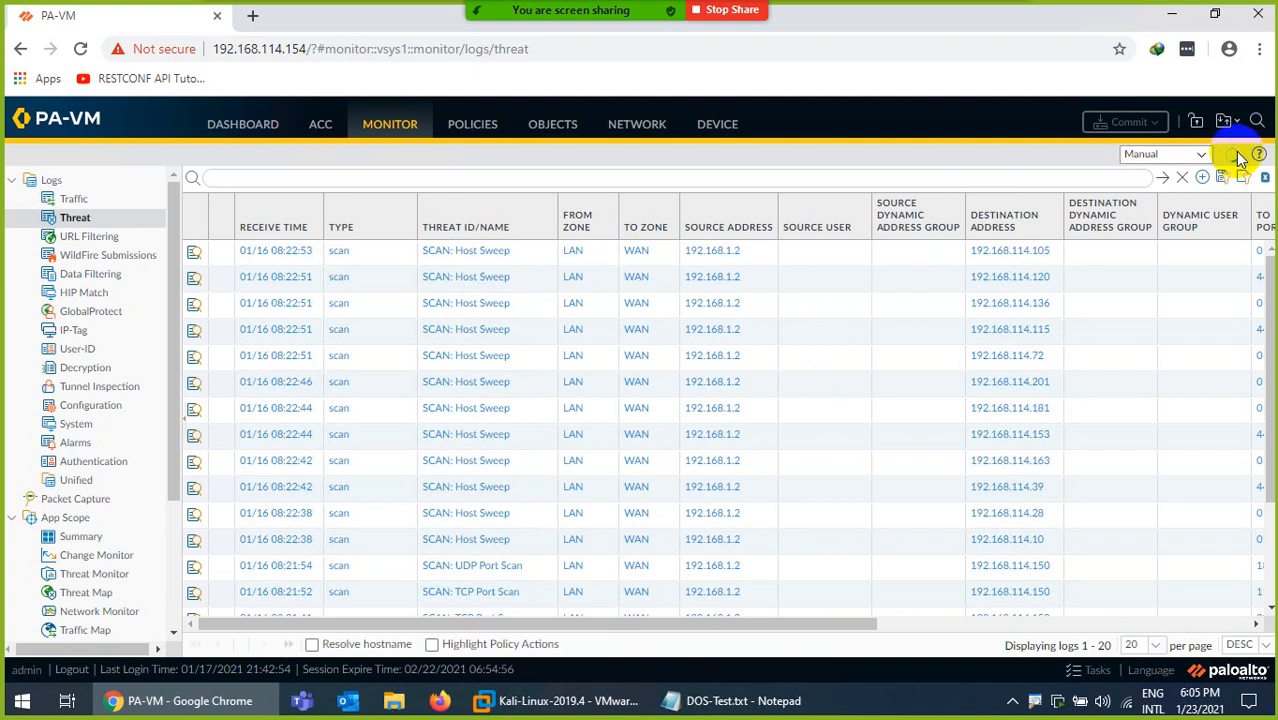
{"action": "left_click", "coordinate": [1237, 156]}
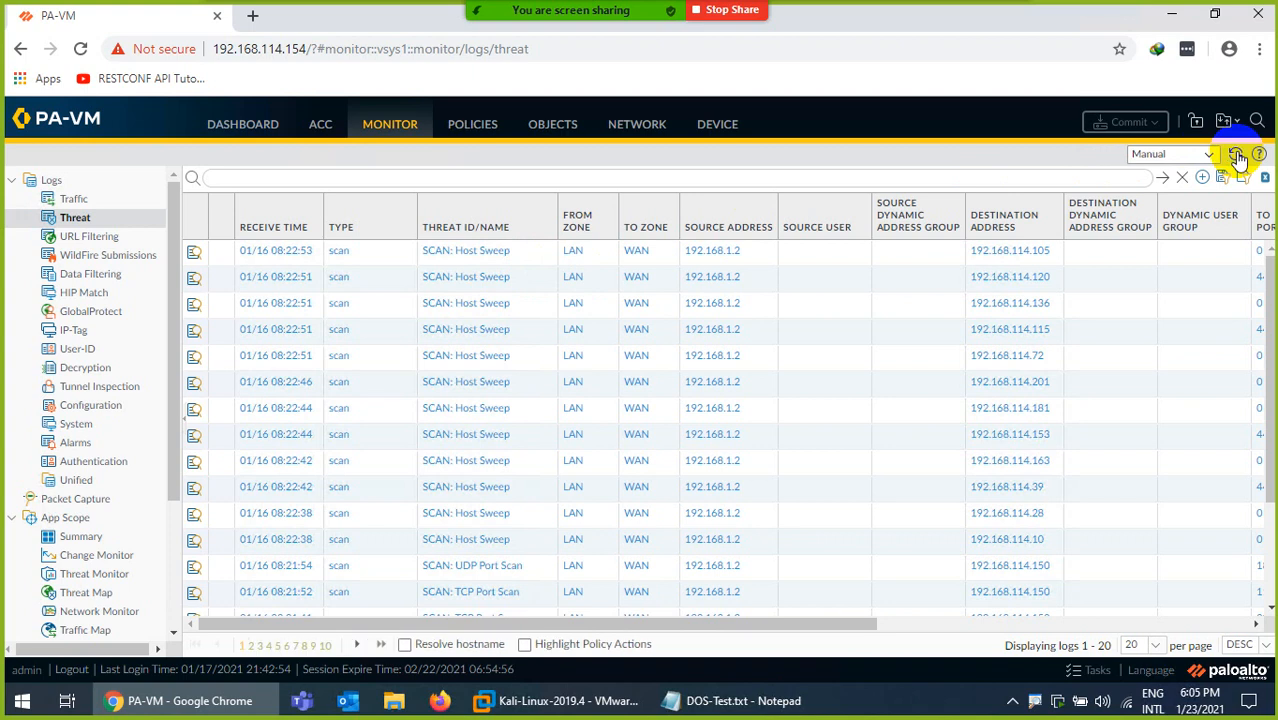
{"action": "left_click", "coordinate": [1237, 156]}
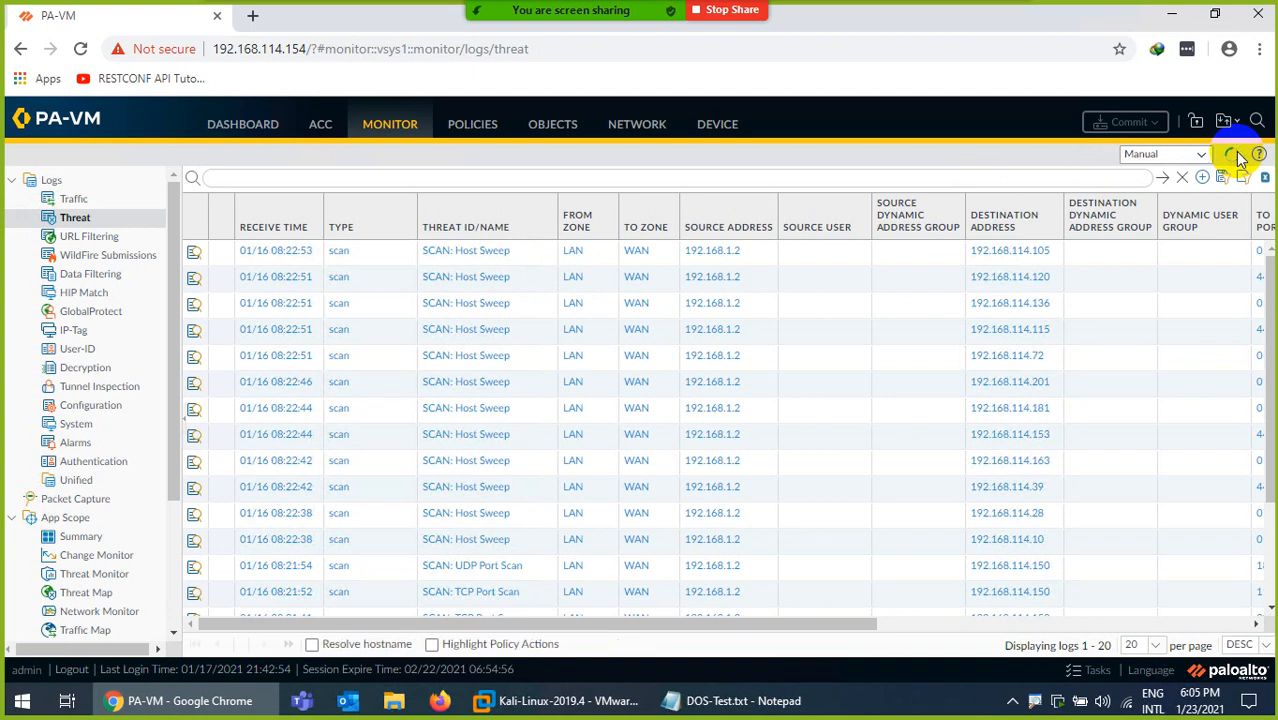
{"action": "left_click", "coordinate": [1237, 156]}
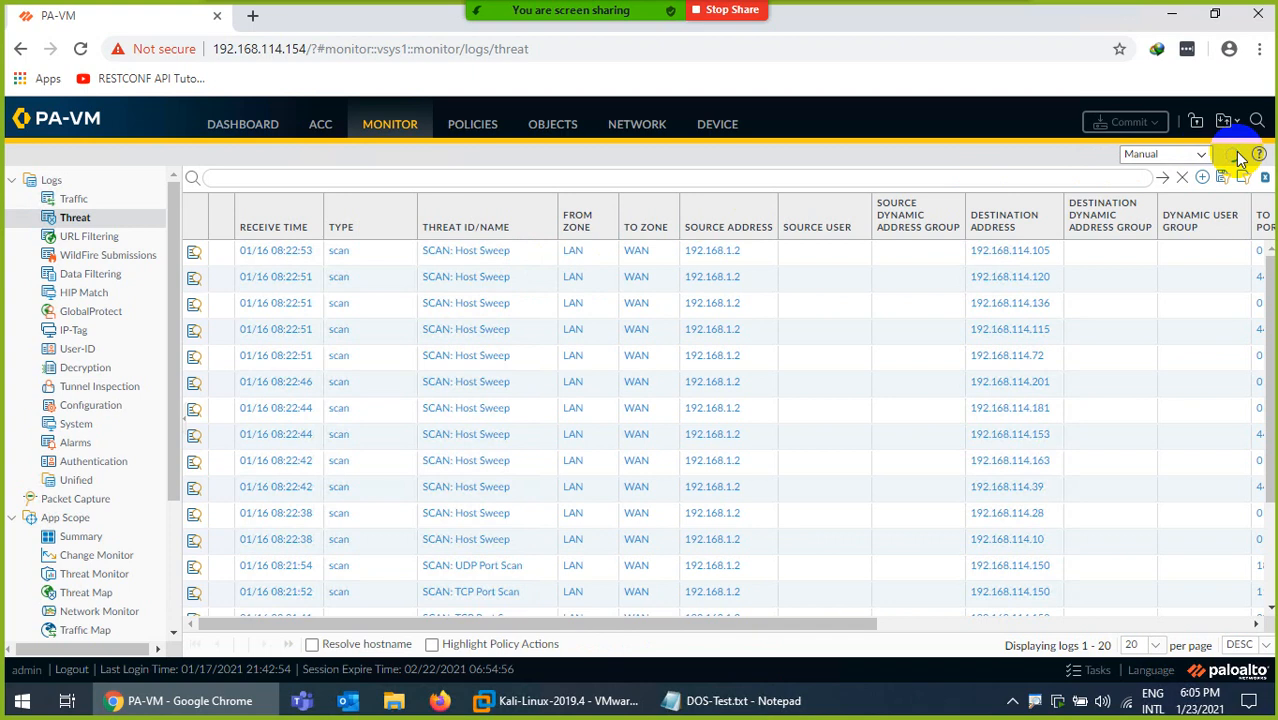
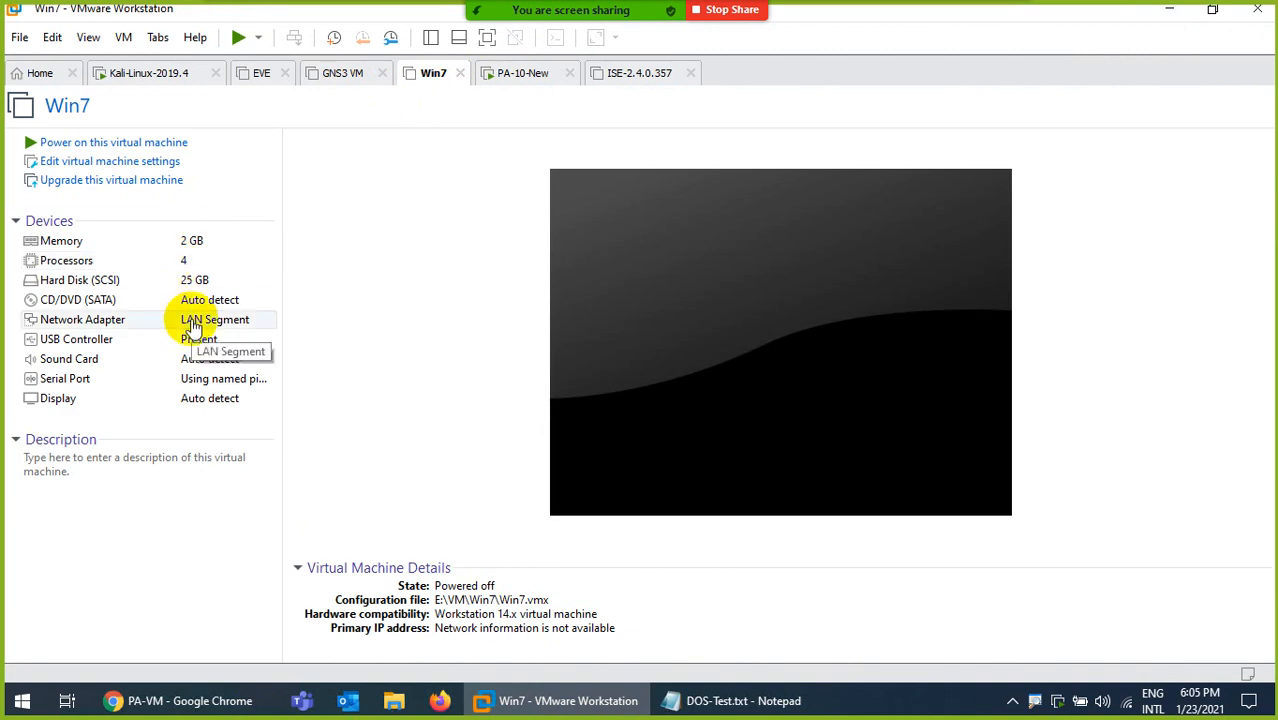
Switch the Win7 virtual machine's network adapter to NAT and power on the machine.
{"action": "double_click", "coordinate": [175, 322]}
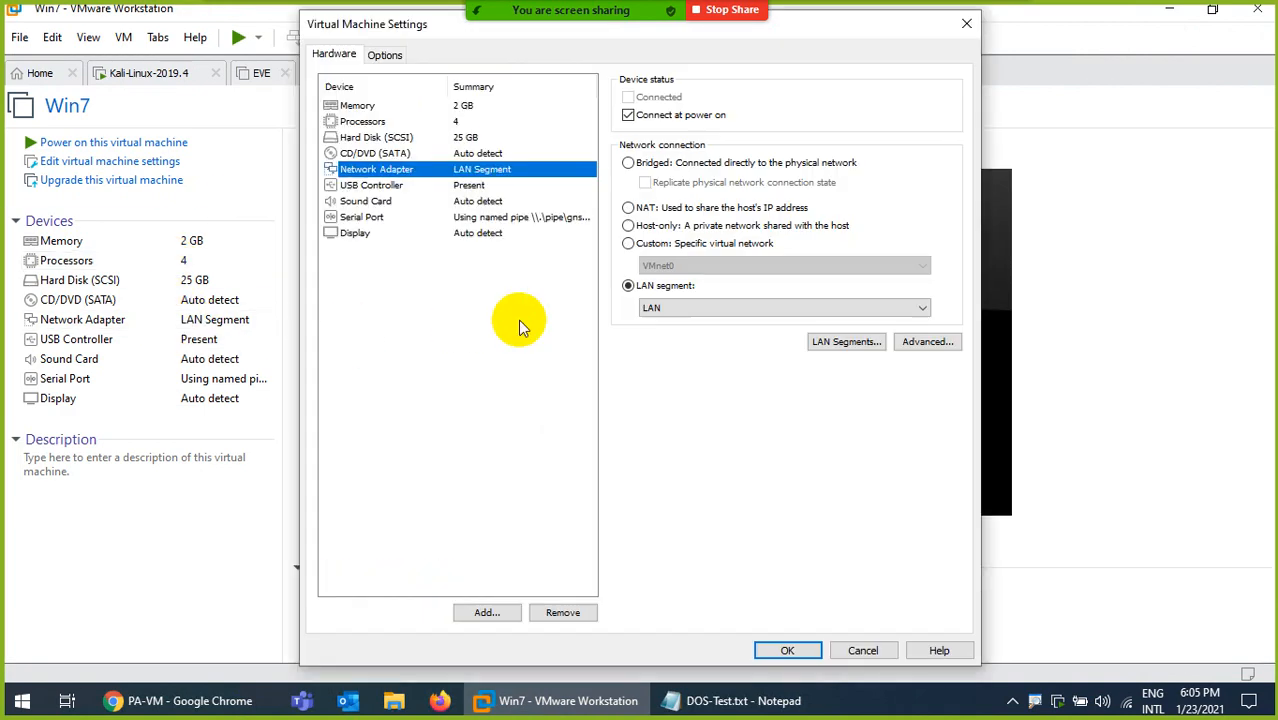
{"action": "left_click", "coordinate": [641, 208]}
{"action": "left_click", "coordinate": [792, 650]}
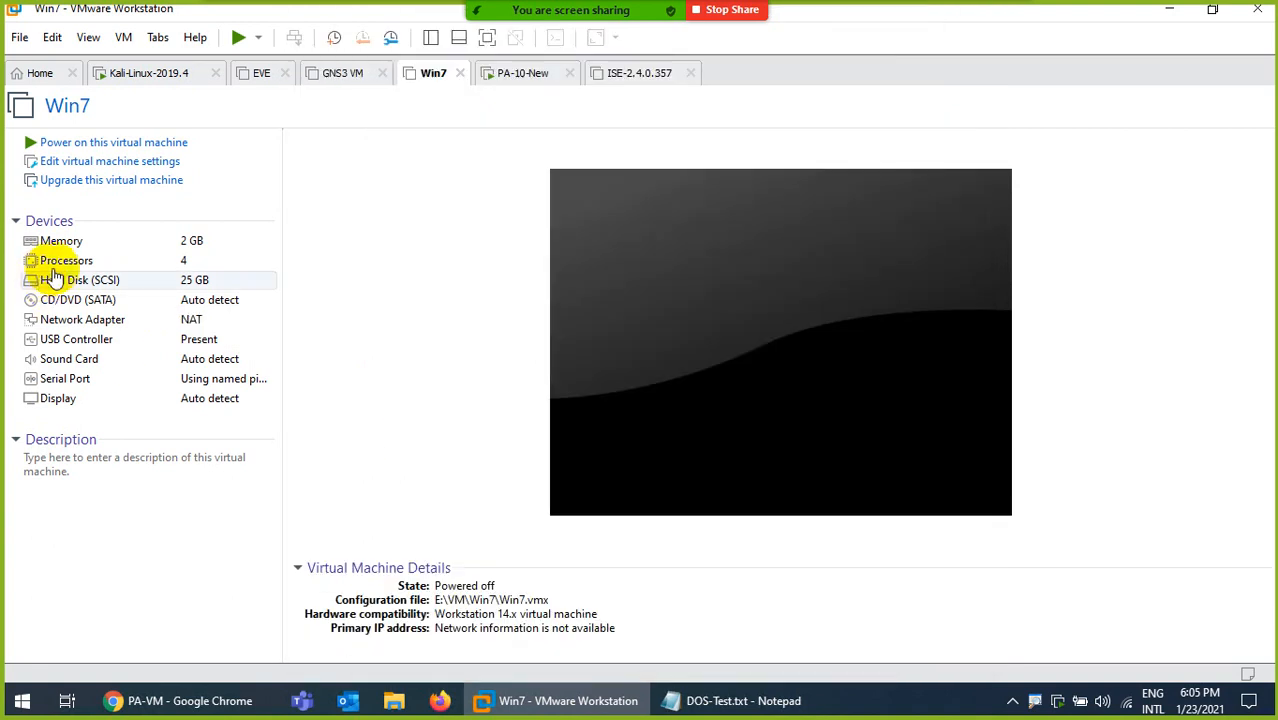
{"action": "left_click", "coordinate": [210, 143]}
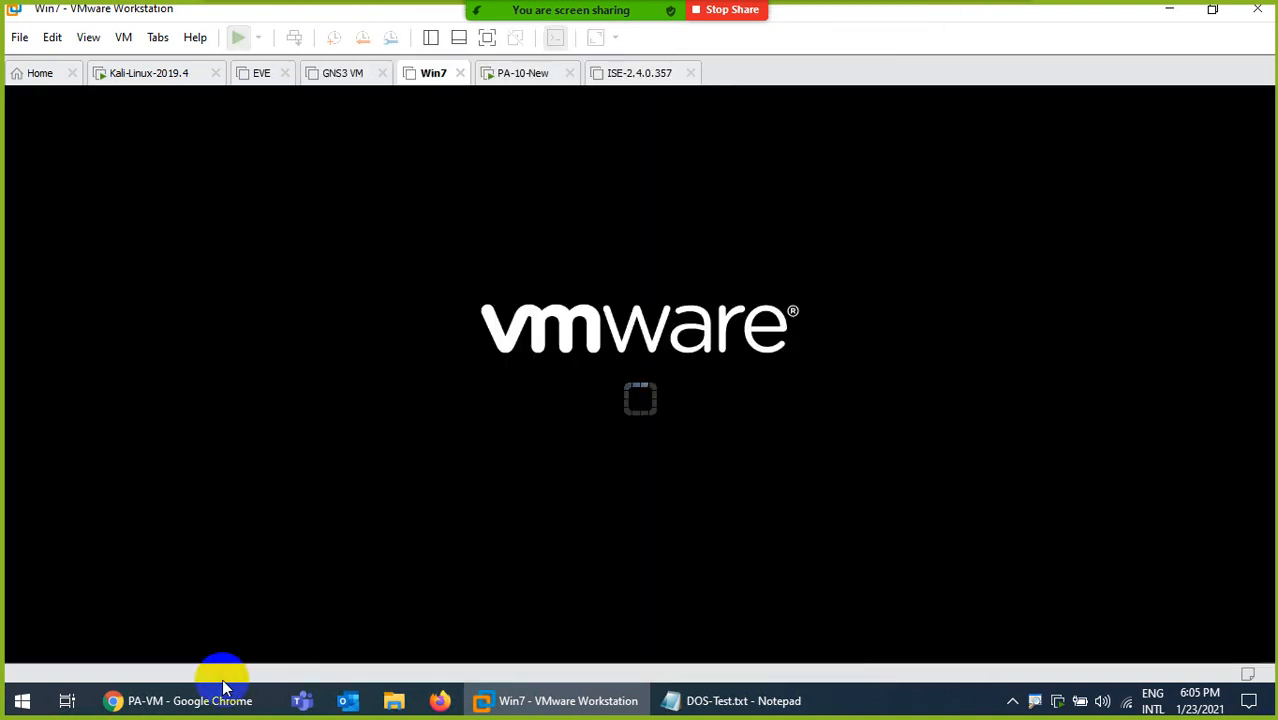
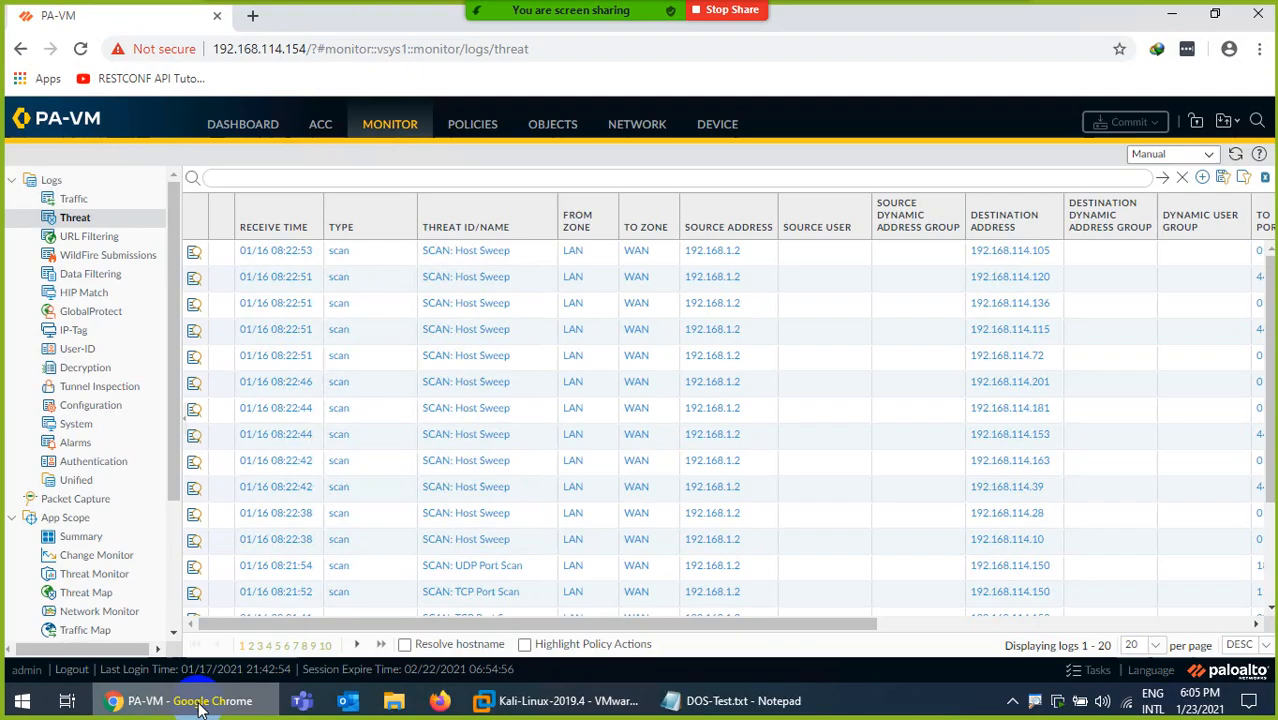
Refresh the firewall's threat log to check for new entries, and return to the Kali Linux terminal in VMware Workstation.
{"action": "left_click", "coordinate": [1236, 156]}
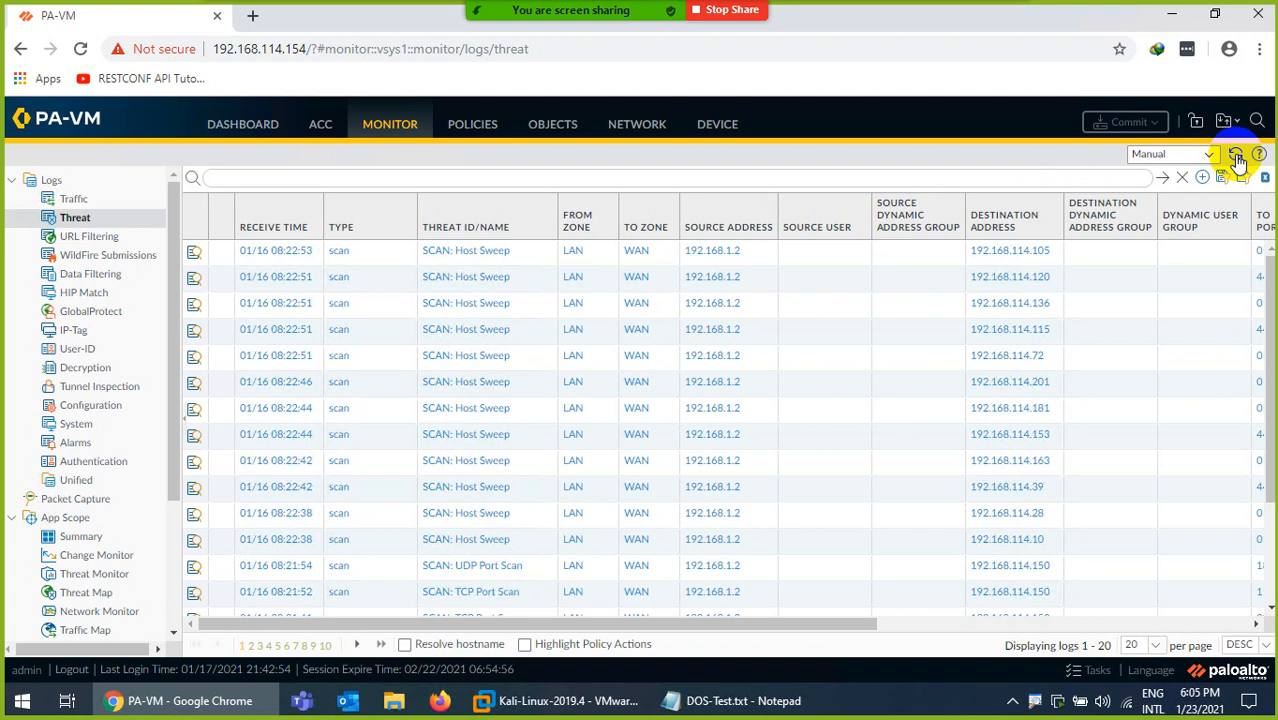
{"action": "left_click", "coordinate": [1236, 158]}
{"action": "left_click", "coordinate": [568, 700]}
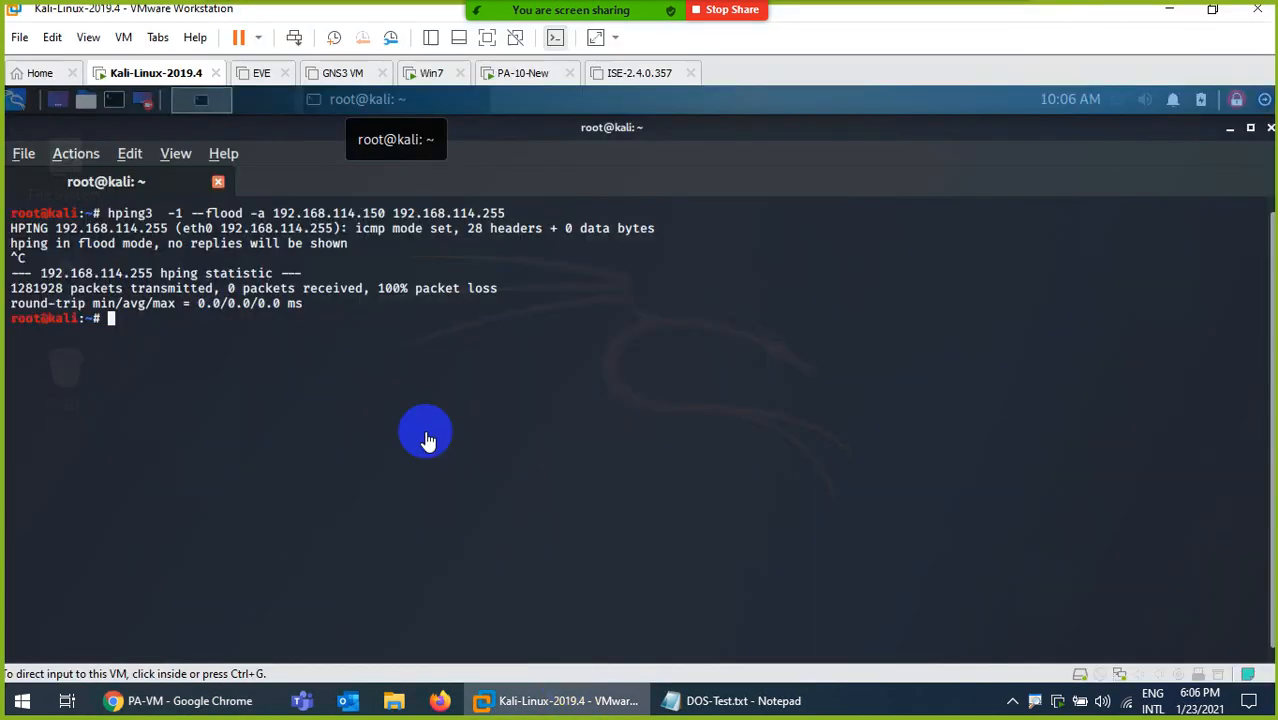
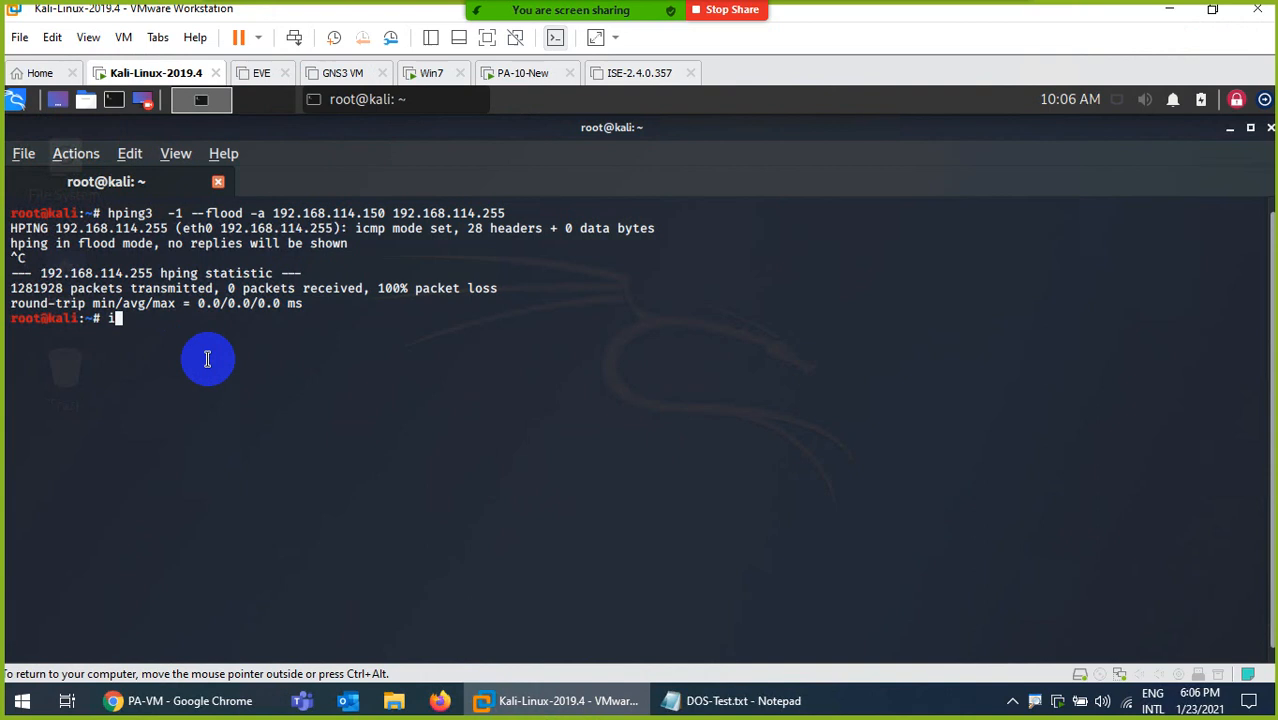
Display the Kali machine's network interface configuration with ifconfig to check its IP address.
{"action": "type", "text": "ifconfig"}
{"action": "key", "text": "Return"}
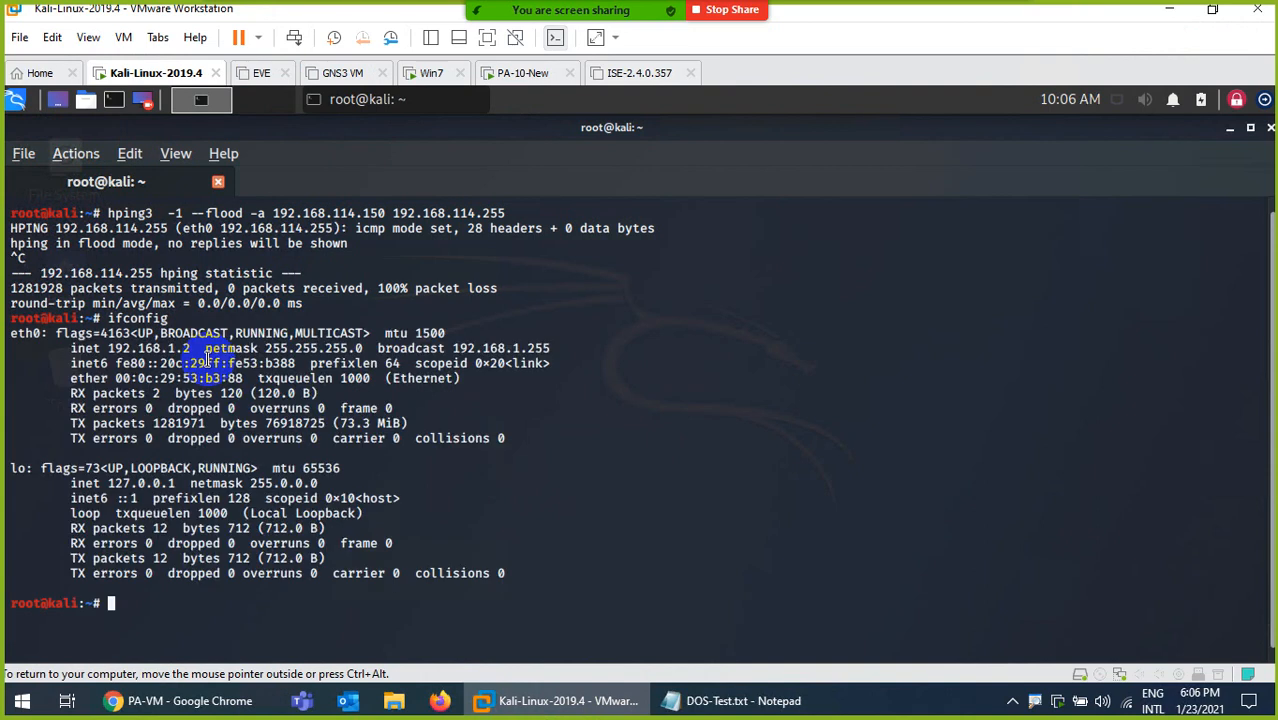
{"action": "key", "text": "Return"}
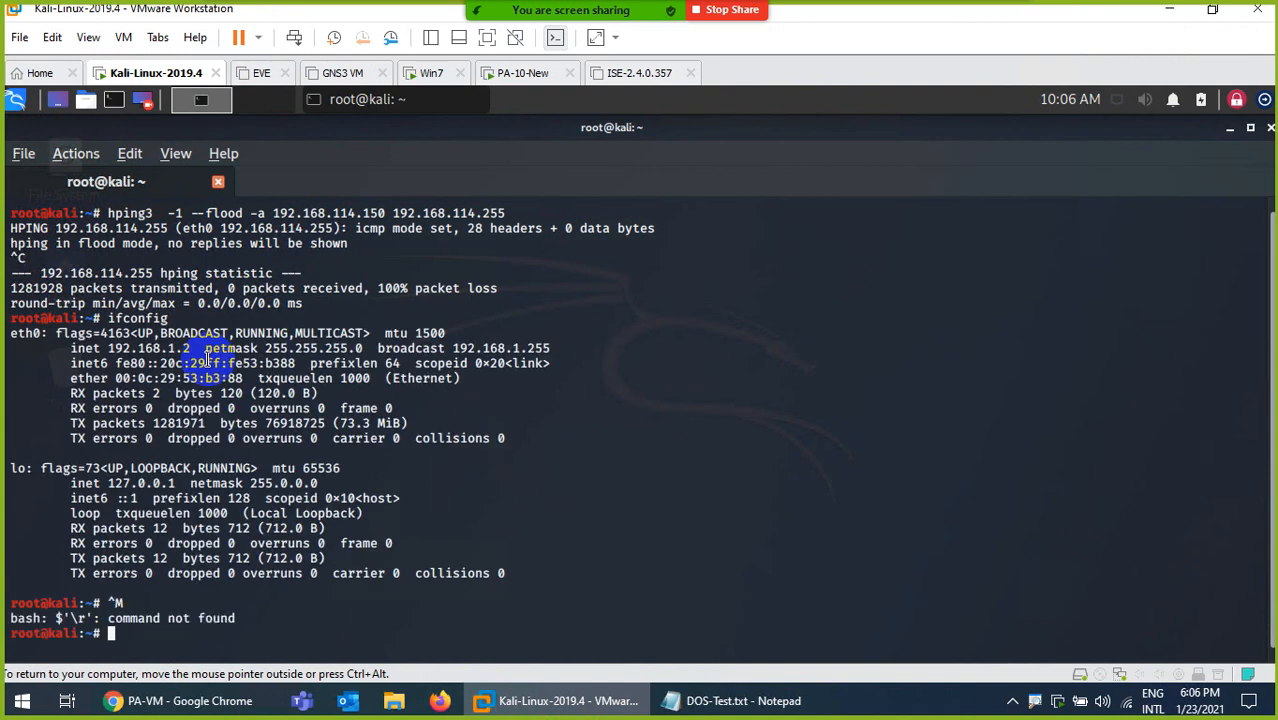
Test connectivity from Kali to 192.168.1.100 with ping, starting from a cleared terminal and clearing it again at the end.
{"action": "key", "text": "ctrl+l"}
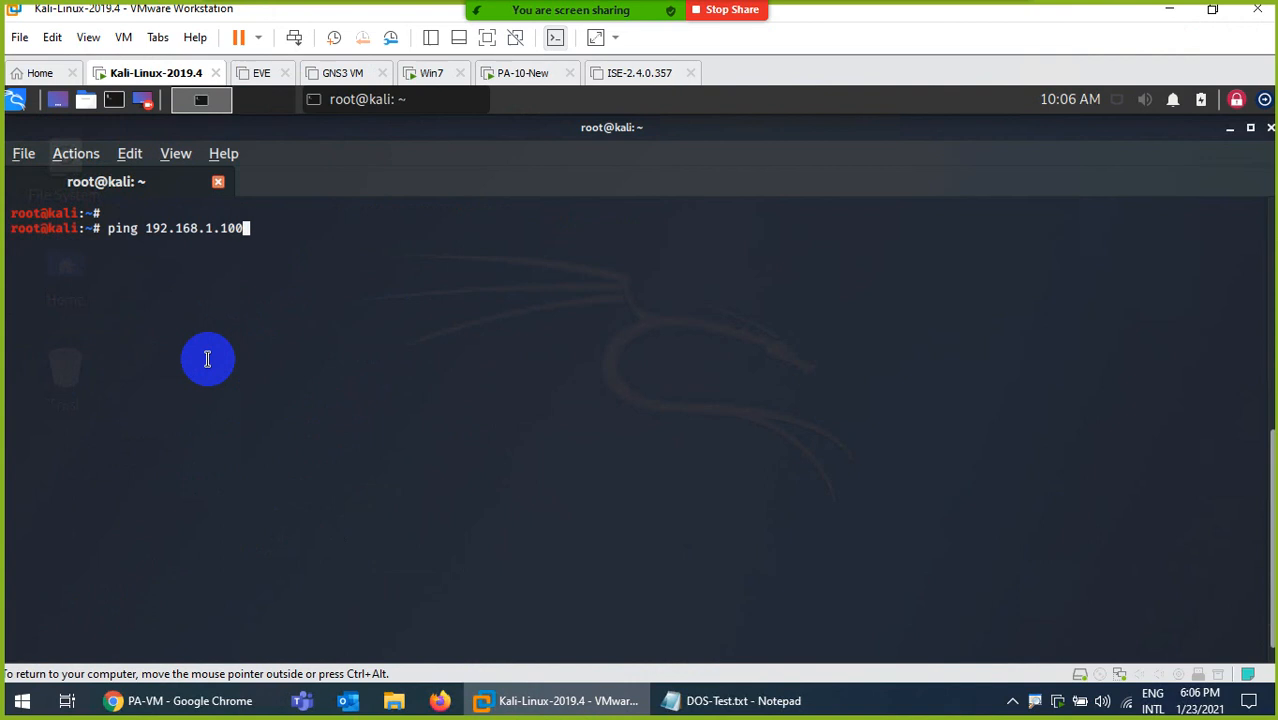
{"action": "key", "text": "Return"}
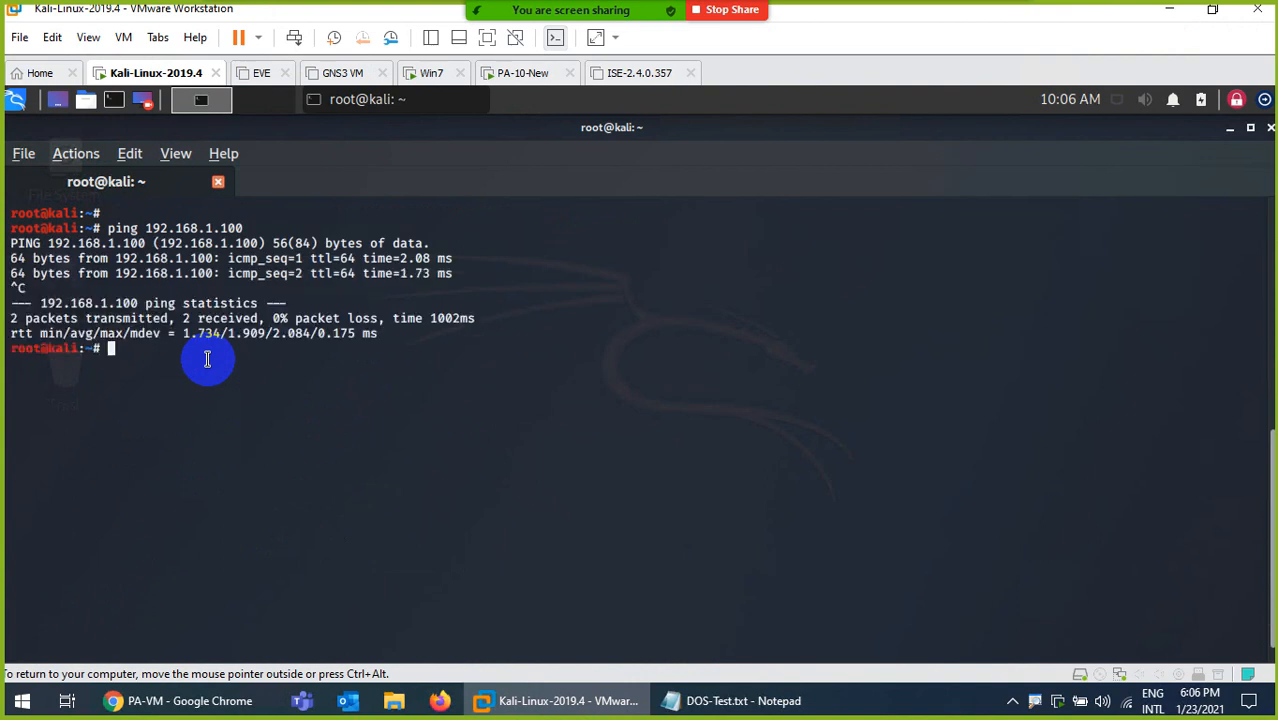
{"action": "key", "text": "ctrl+l"}
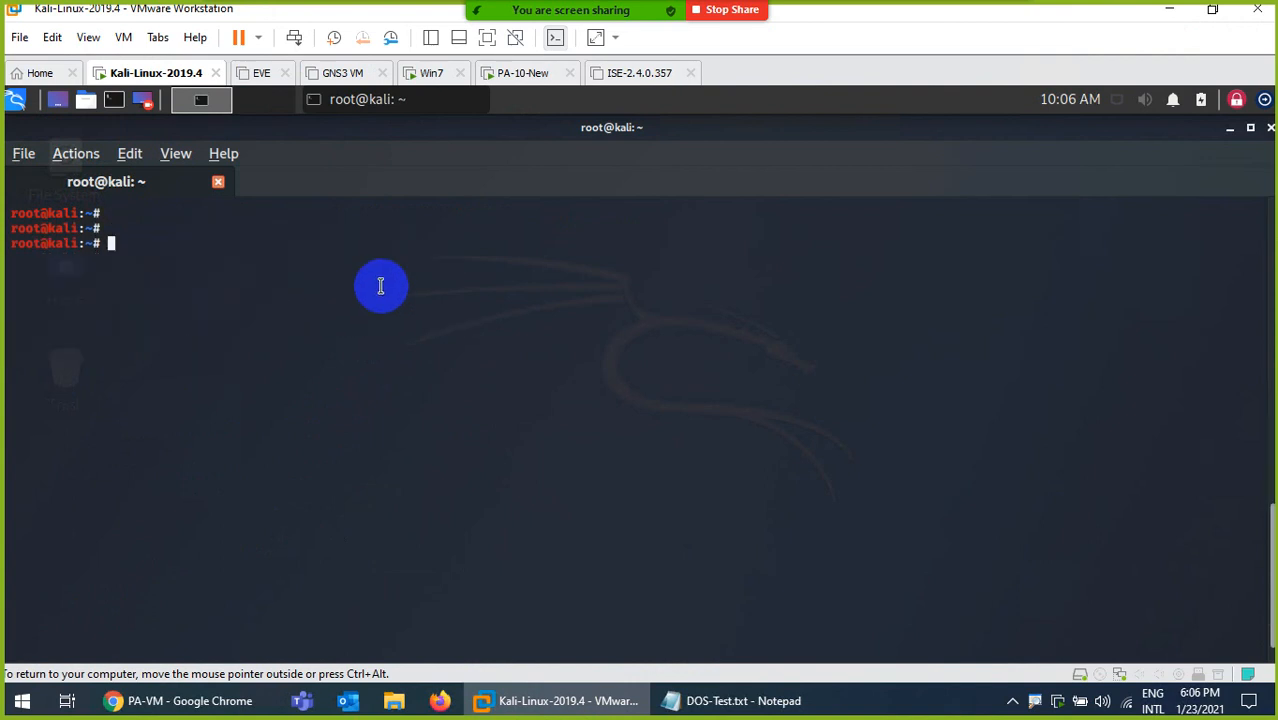
Start Windows normally on the Win7 virtual machine and return to the Kali-Linux-2019.4 virtual machine.
{"action": "left_click", "coordinate": [432, 75]}
{"action": "left_click", "coordinate": [370, 410]}
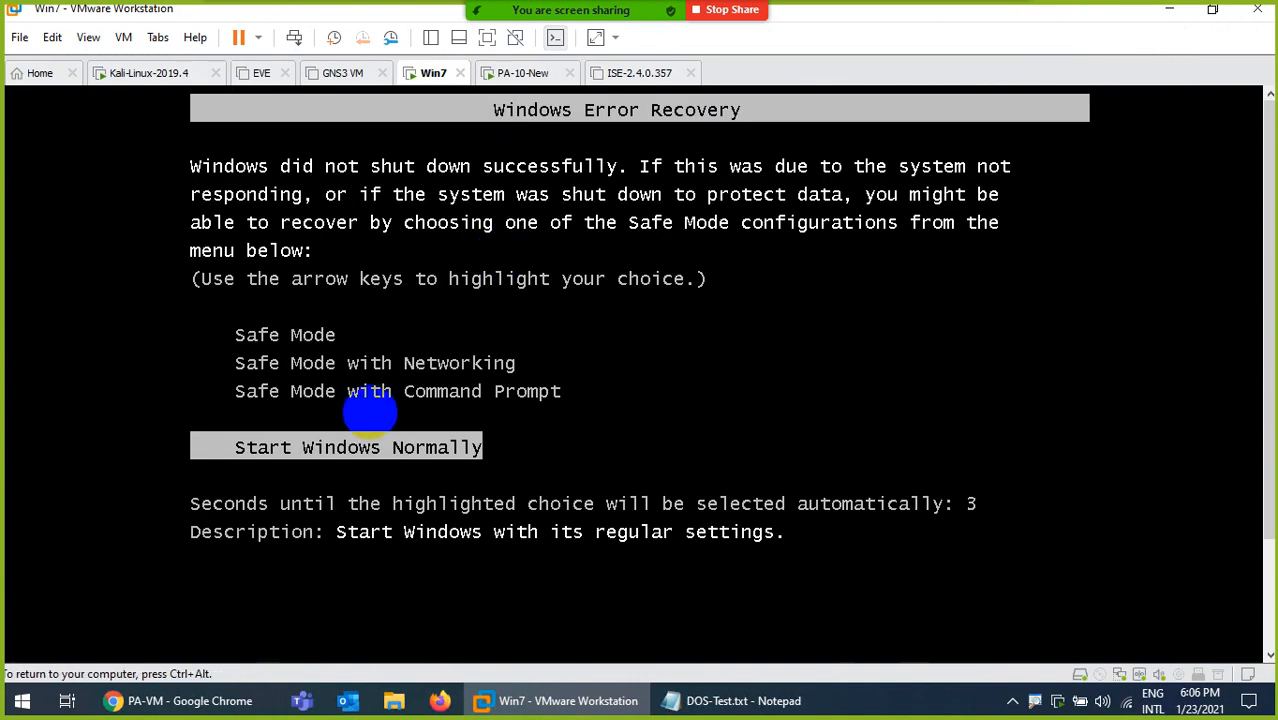
{"action": "key", "text": "Return"}
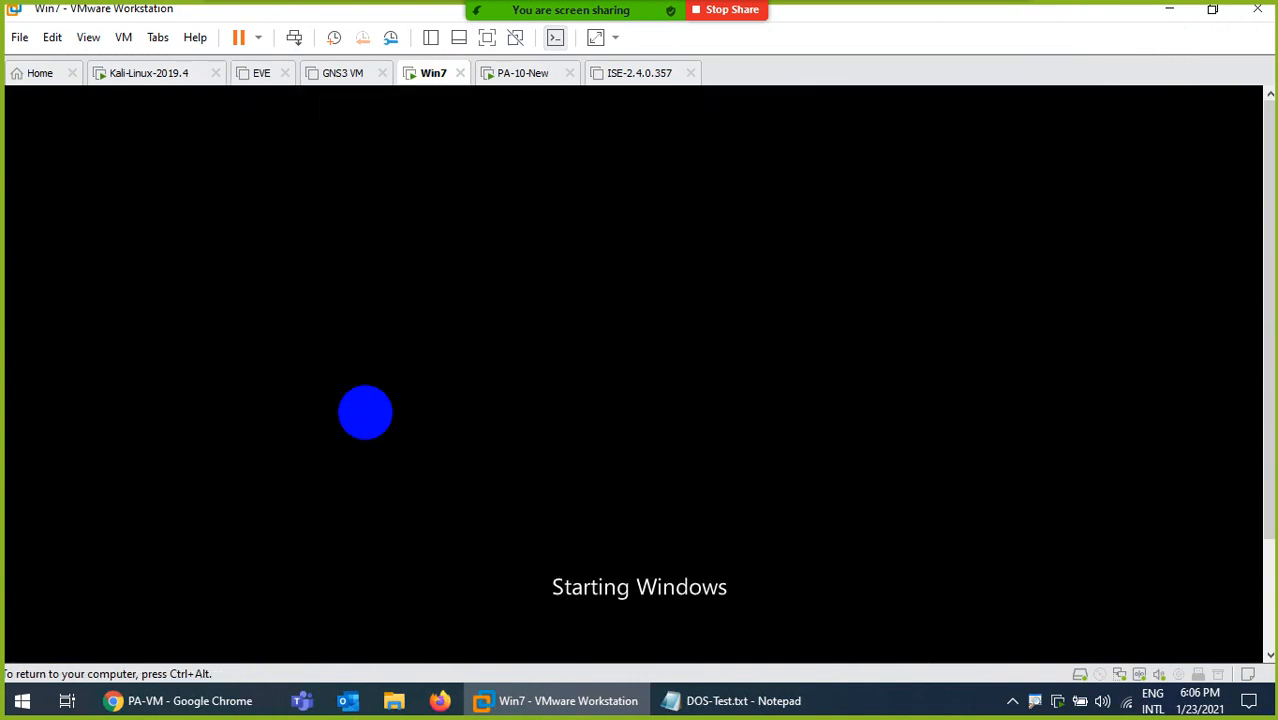
{"action": "key", "text": "ctrl+alt"}
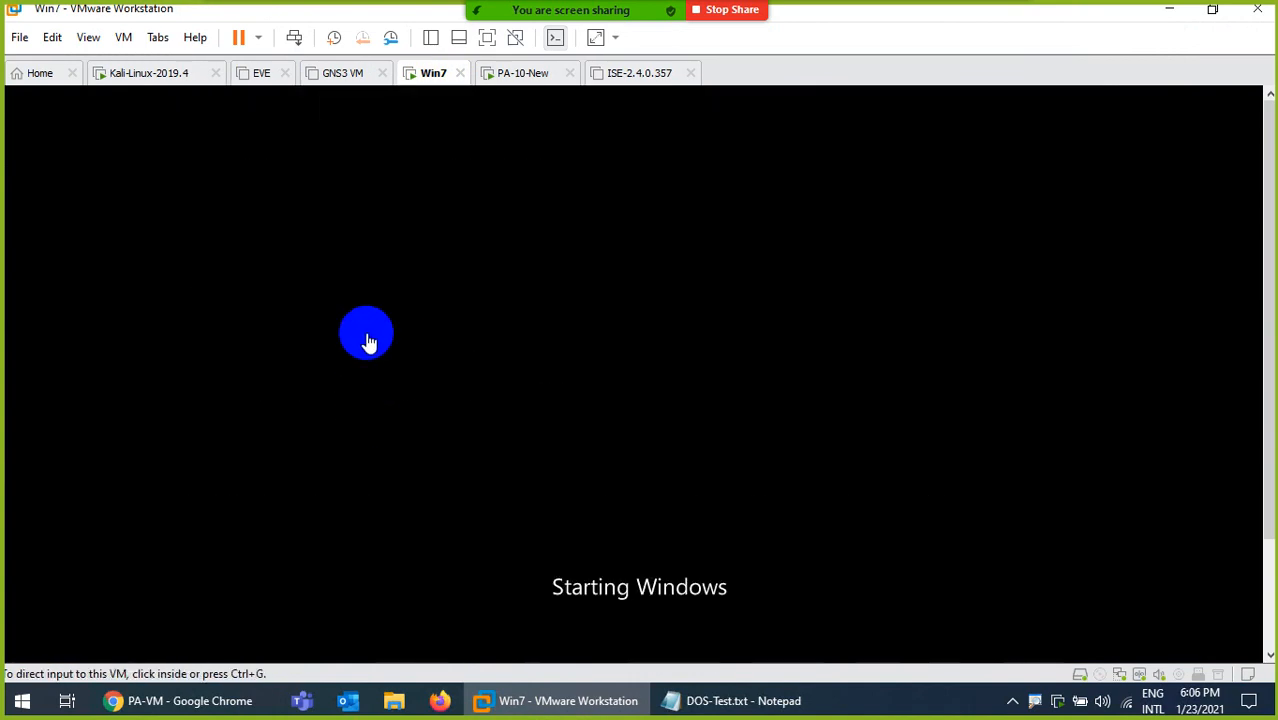
{"action": "left_click", "coordinate": [160, 74]}
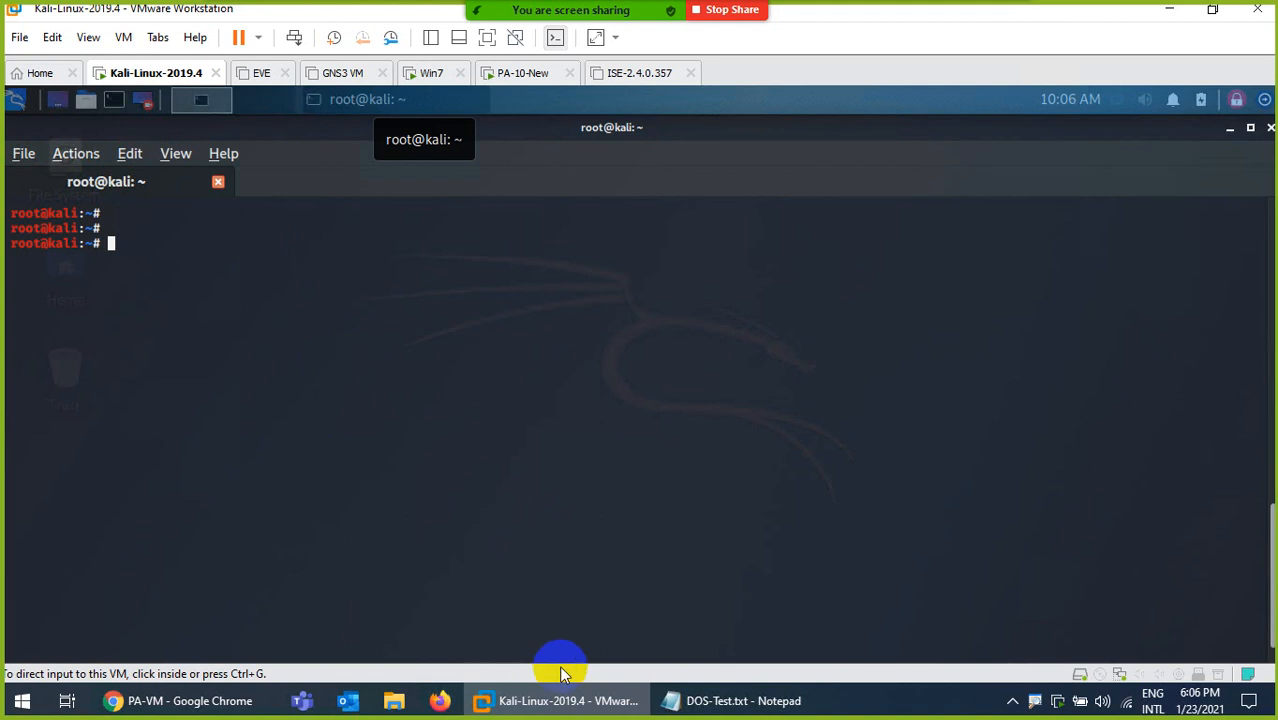
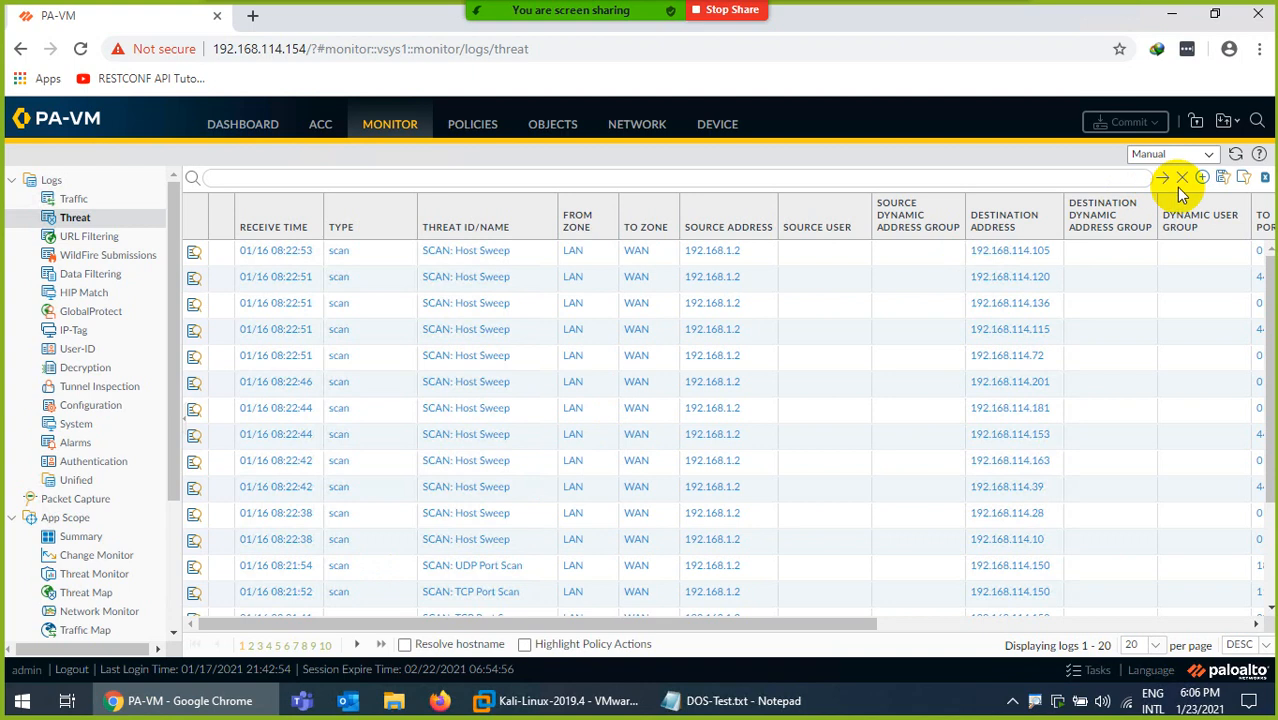
Refresh the threat logs and review the firewall's current session settings in the device setup.
{"action": "left_click", "coordinate": [1235, 154]}
{"action": "left_click", "coordinate": [1236, 156]}
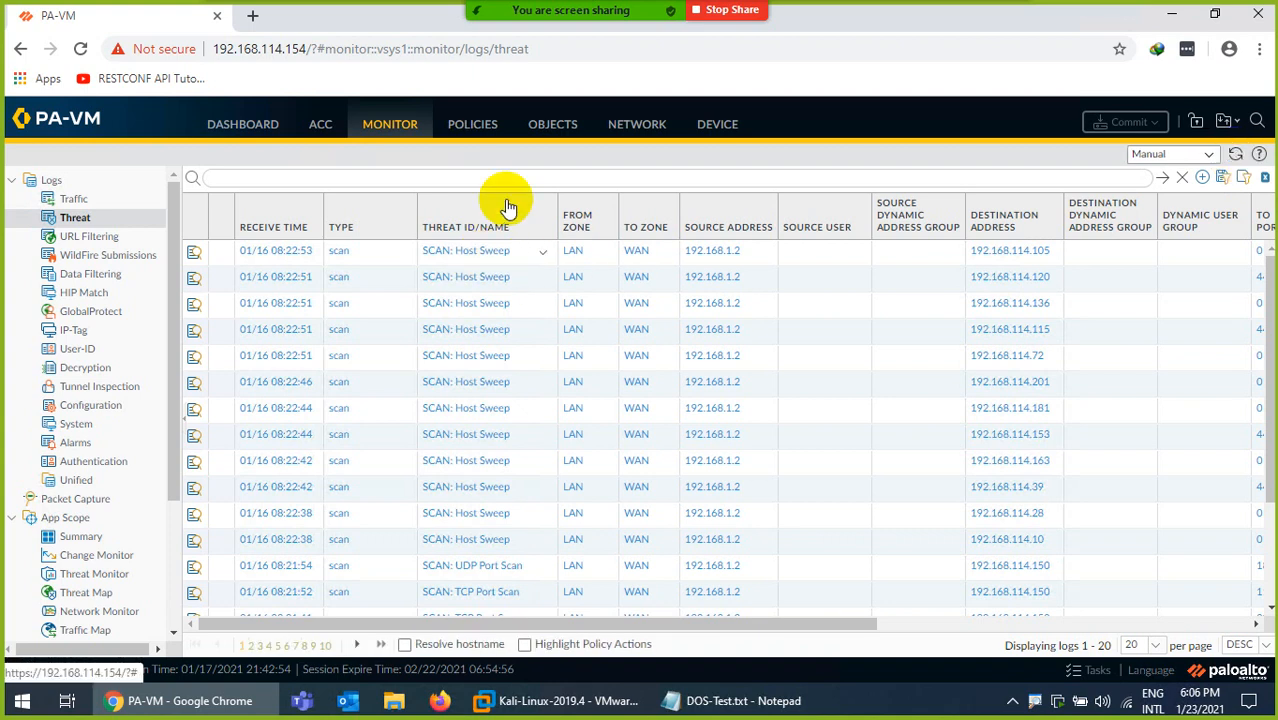
{"action": "left_click", "coordinate": [710, 133]}
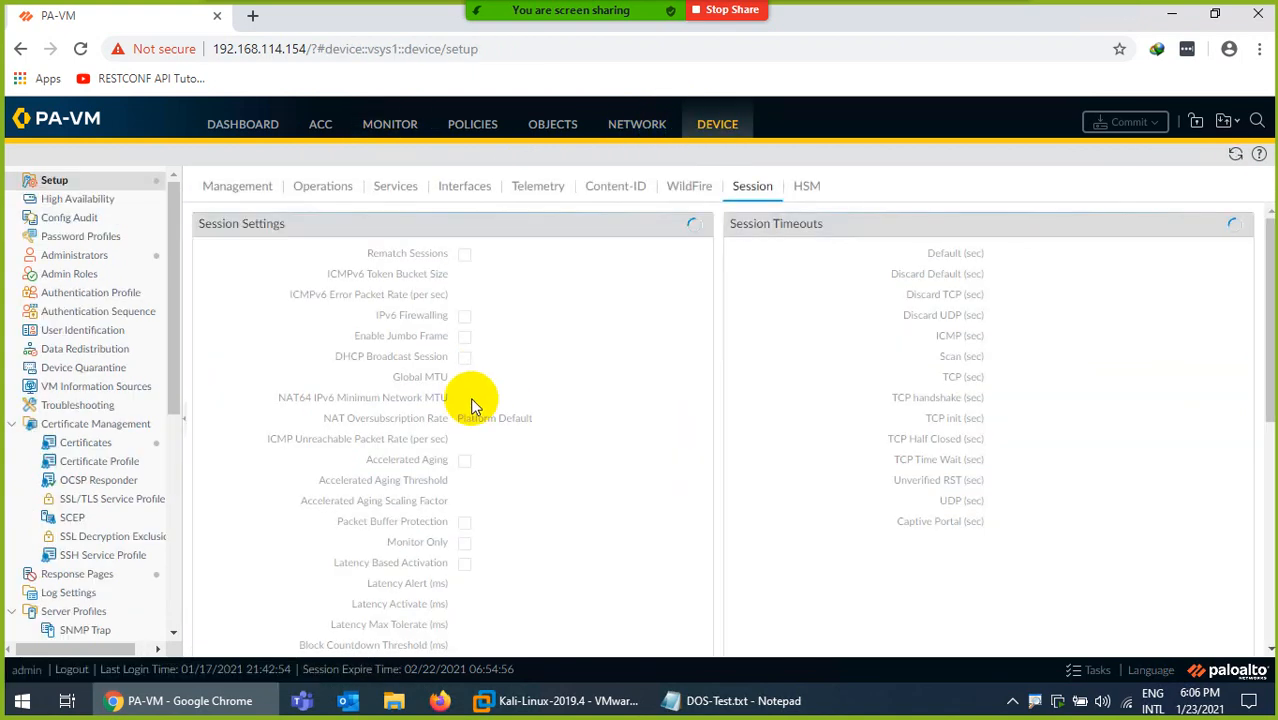
{"action": "scroll", "coordinate": [517, 509], "scroll_direction": "down", "scroll_amount": 5}
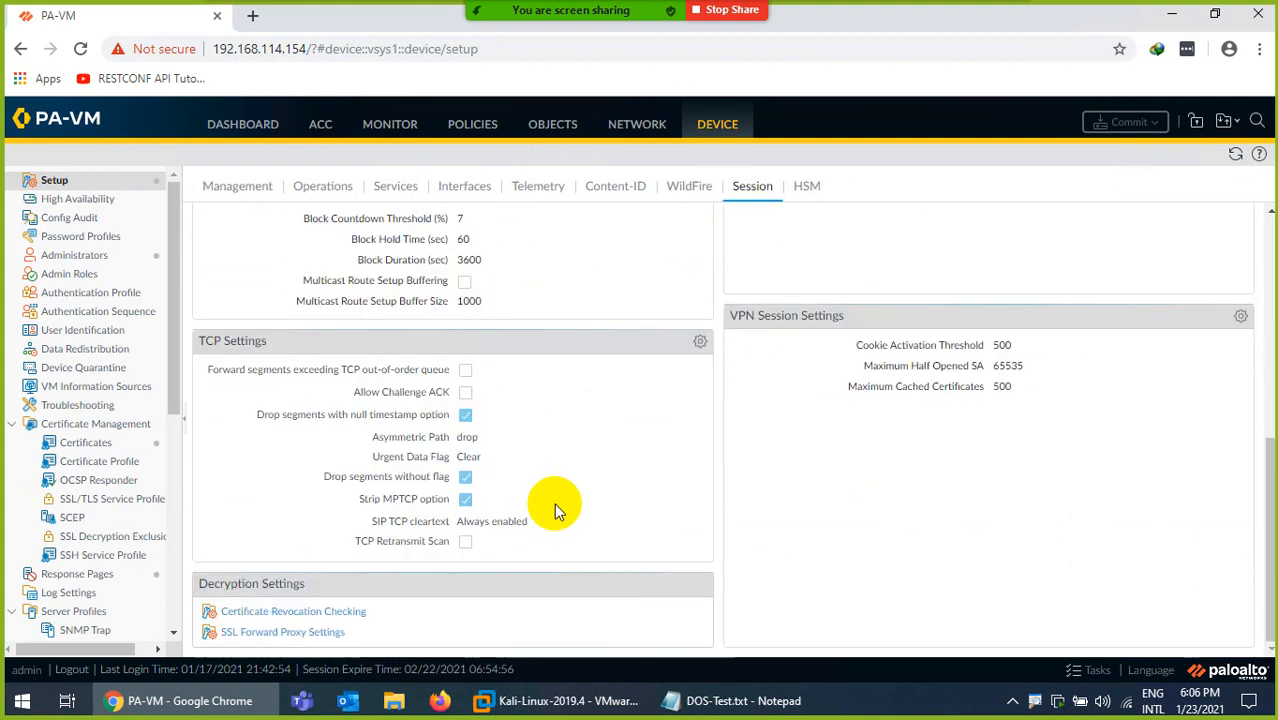
{"action": "scroll", "coordinate": [576, 465], "scroll_direction": "up", "scroll_amount": 4}
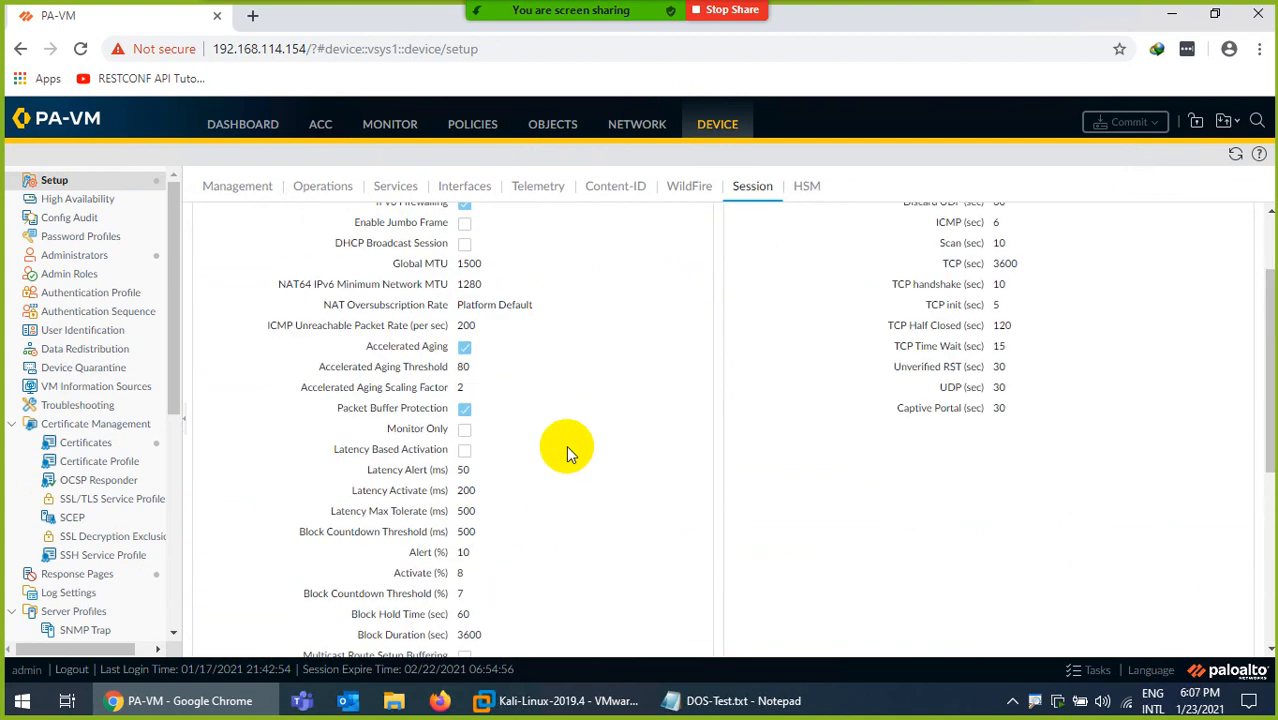
{"action": "scroll", "coordinate": [566, 445], "scroll_direction": "up", "scroll_amount": 1}
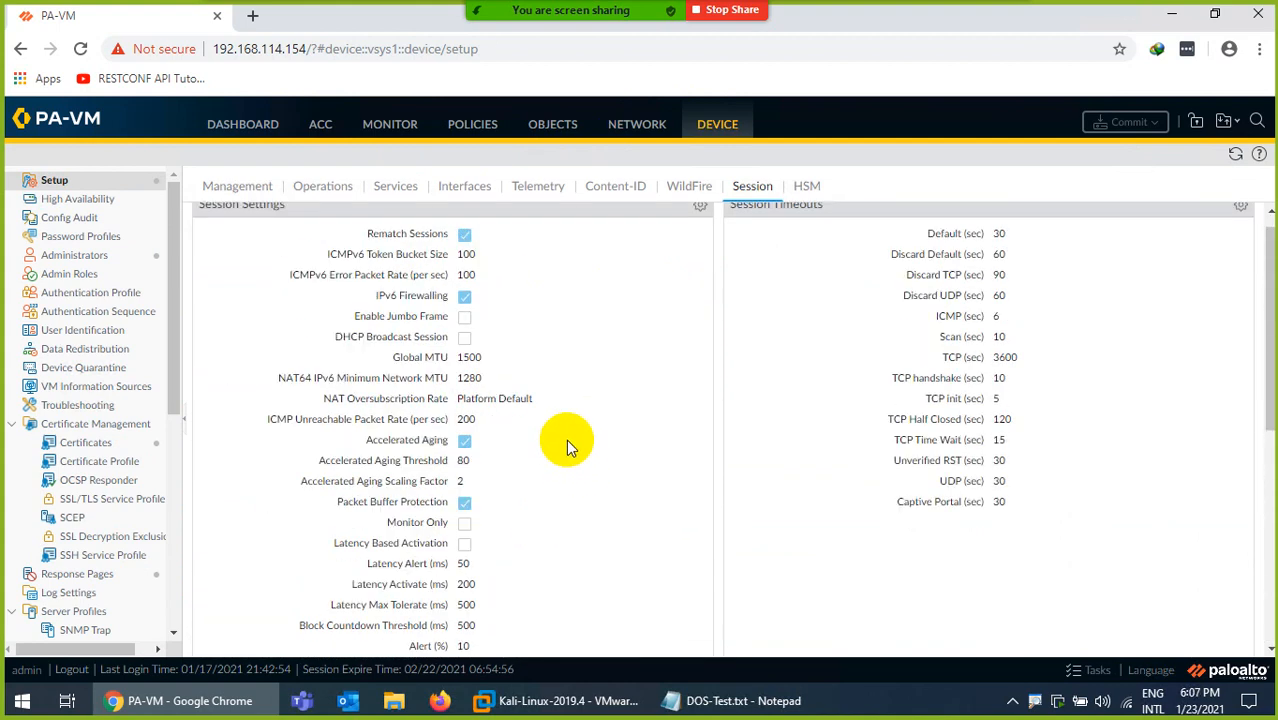
Set the Packet Buffer Protection thresholds to Alert 5%, Activate 4% and Block Countdown Threshold 3% in the session settings.
{"action": "left_click", "coordinate": [700, 207]}
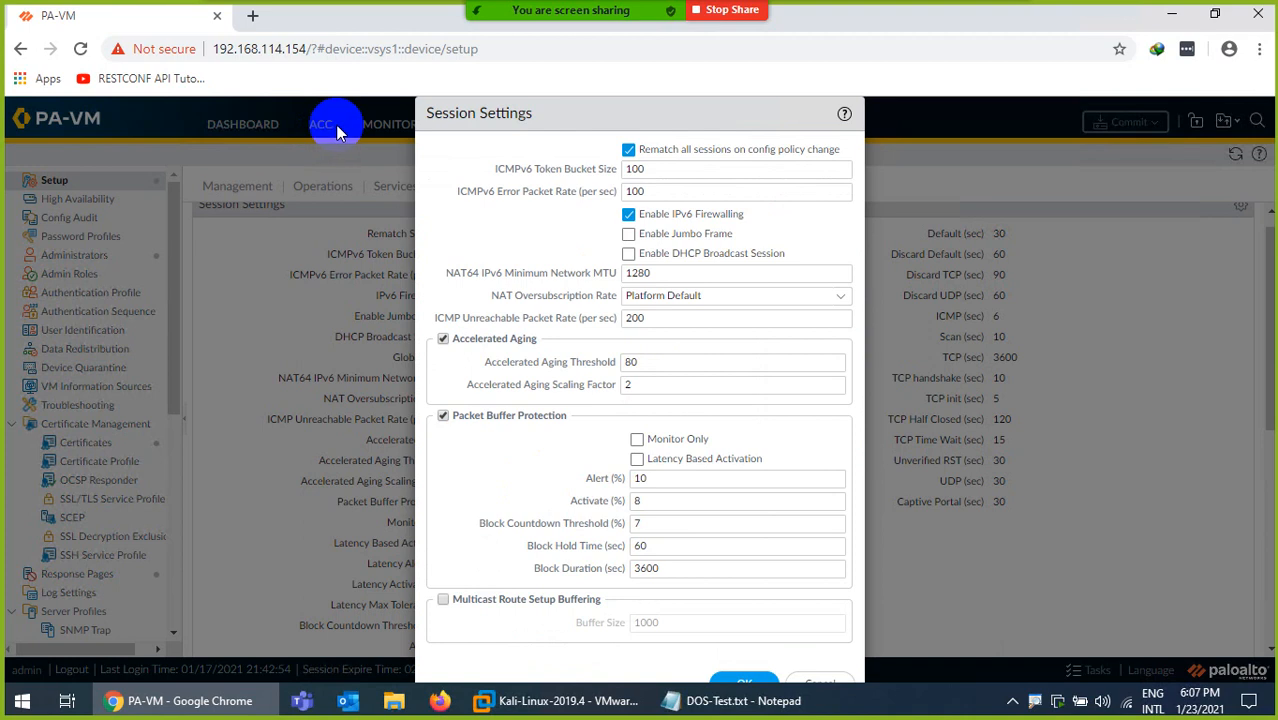
{"action": "double_click", "coordinate": [641, 478]}
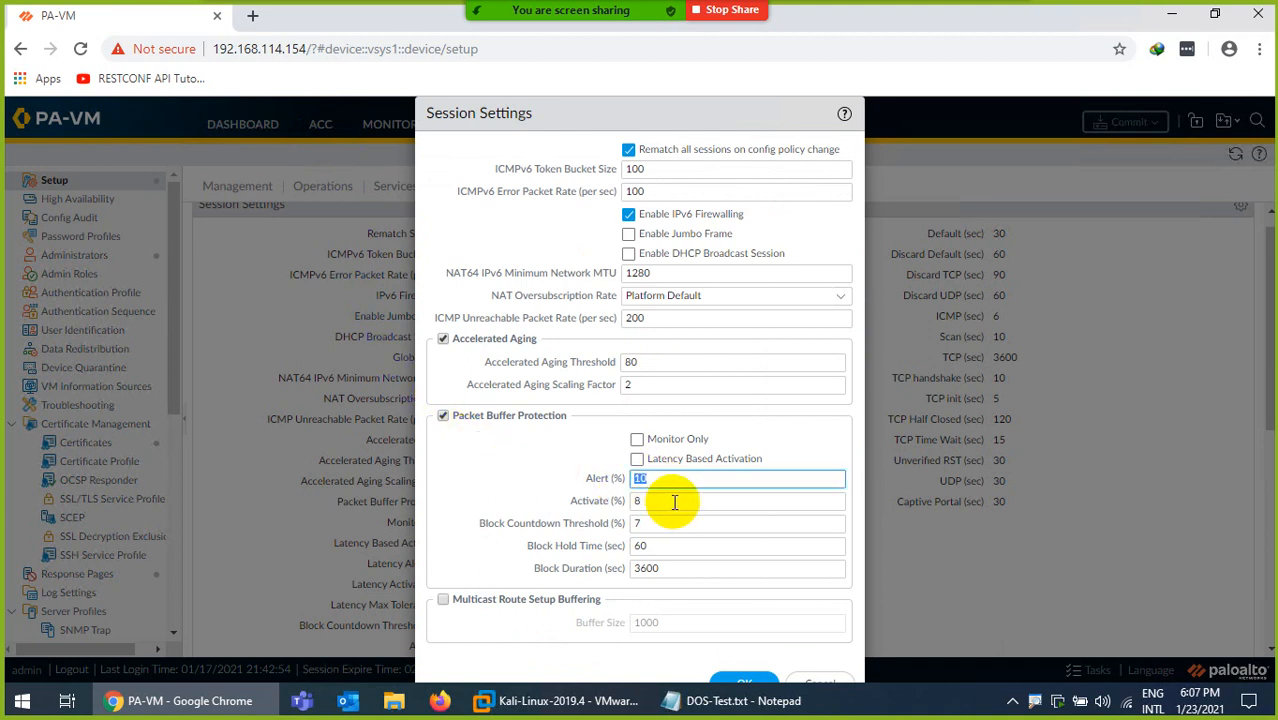
{"action": "type", "text": "5"}
{"action": "left_click", "coordinate": [651, 500]}
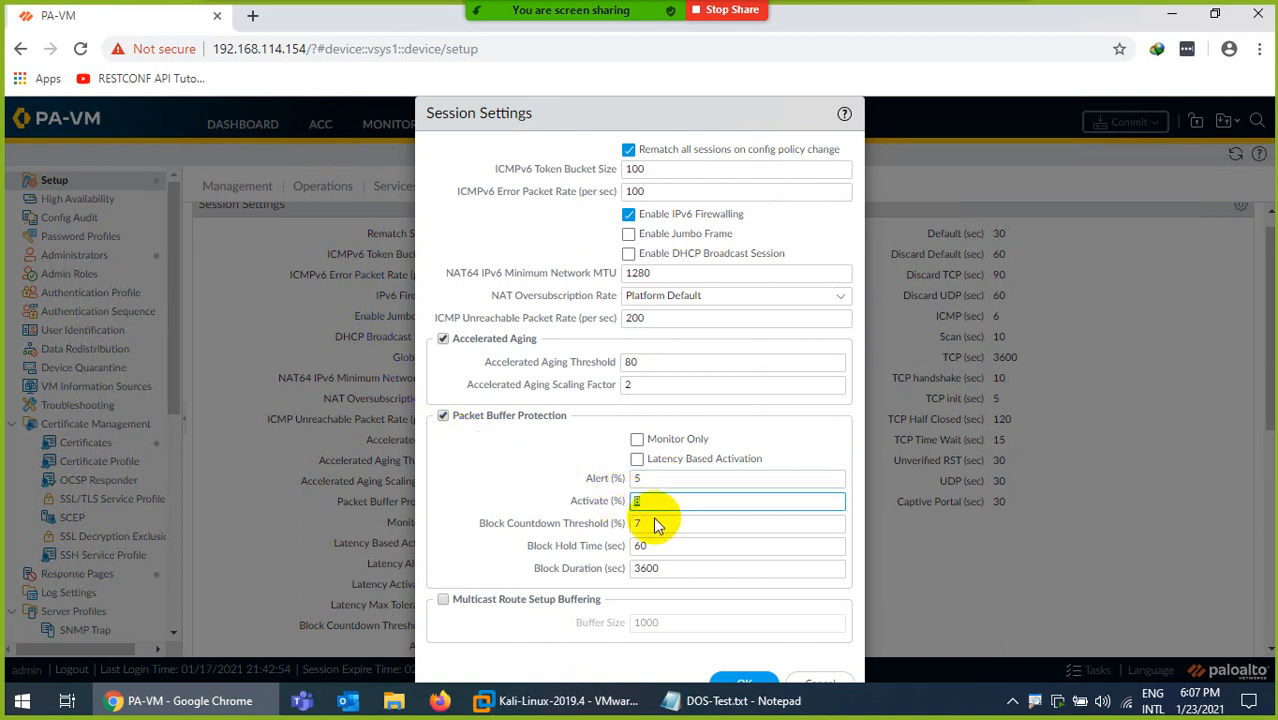
{"action": "left_click", "coordinate": [616, 478]}
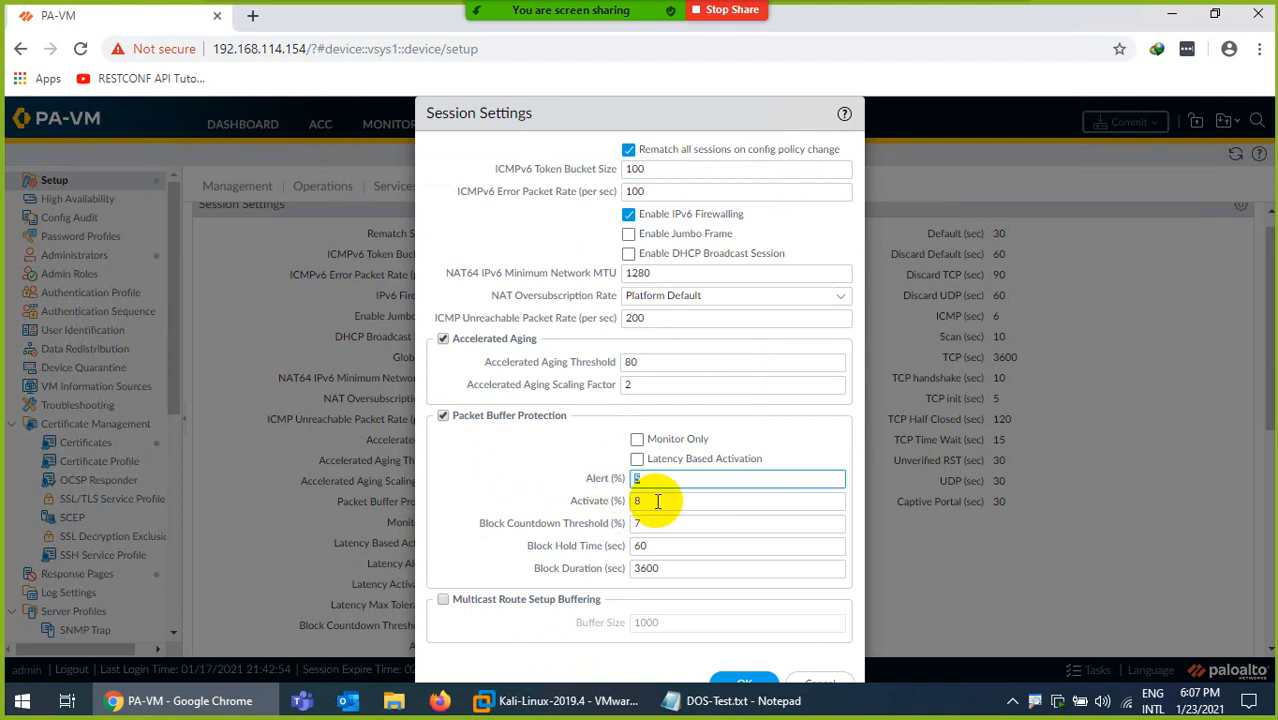
{"action": "left_click", "coordinate": [612, 506]}
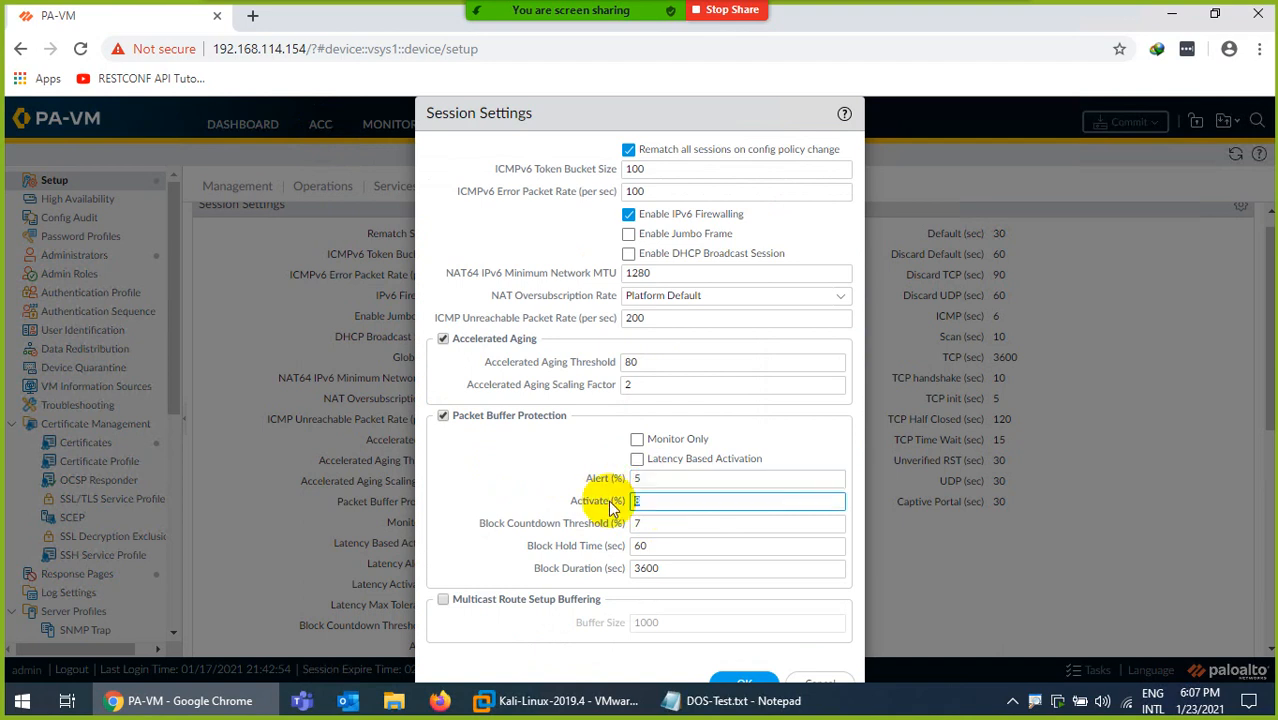
{"action": "type", "text": "4"}
{"action": "left_click", "coordinate": [613, 526]}
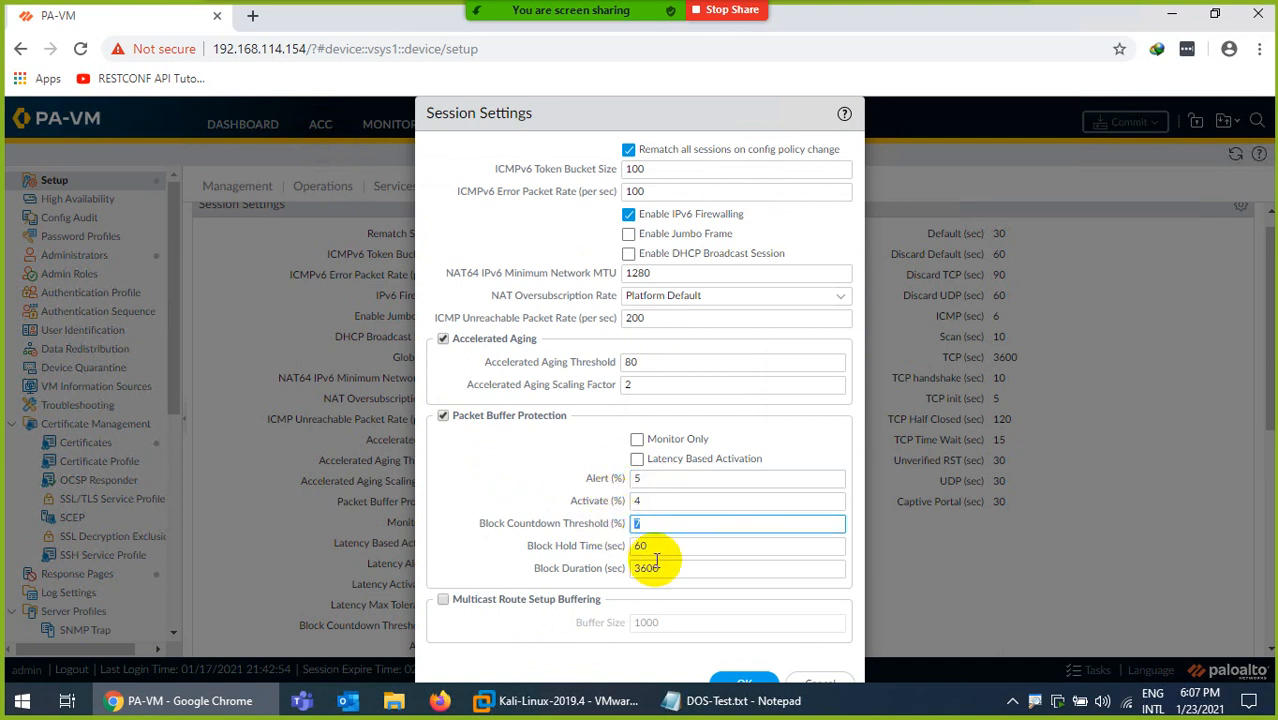
{"action": "type", "text": "3"}
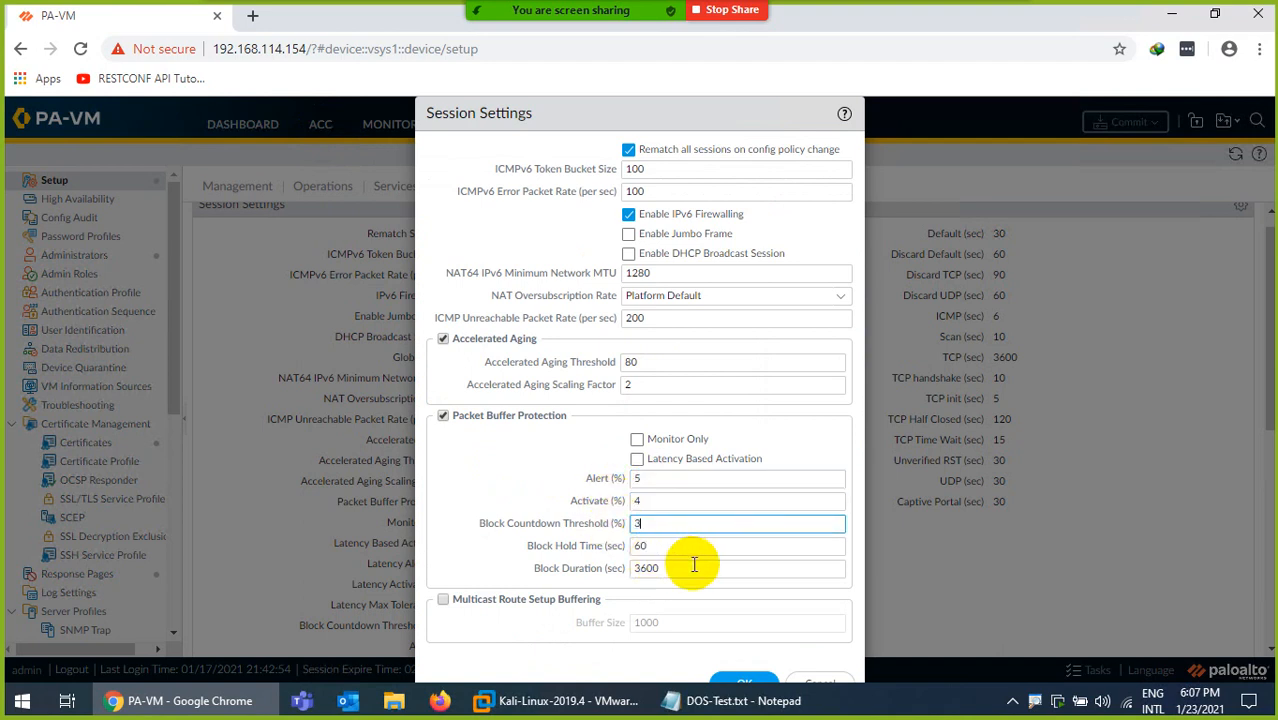
{"action": "left_click", "coordinate": [735, 683]}
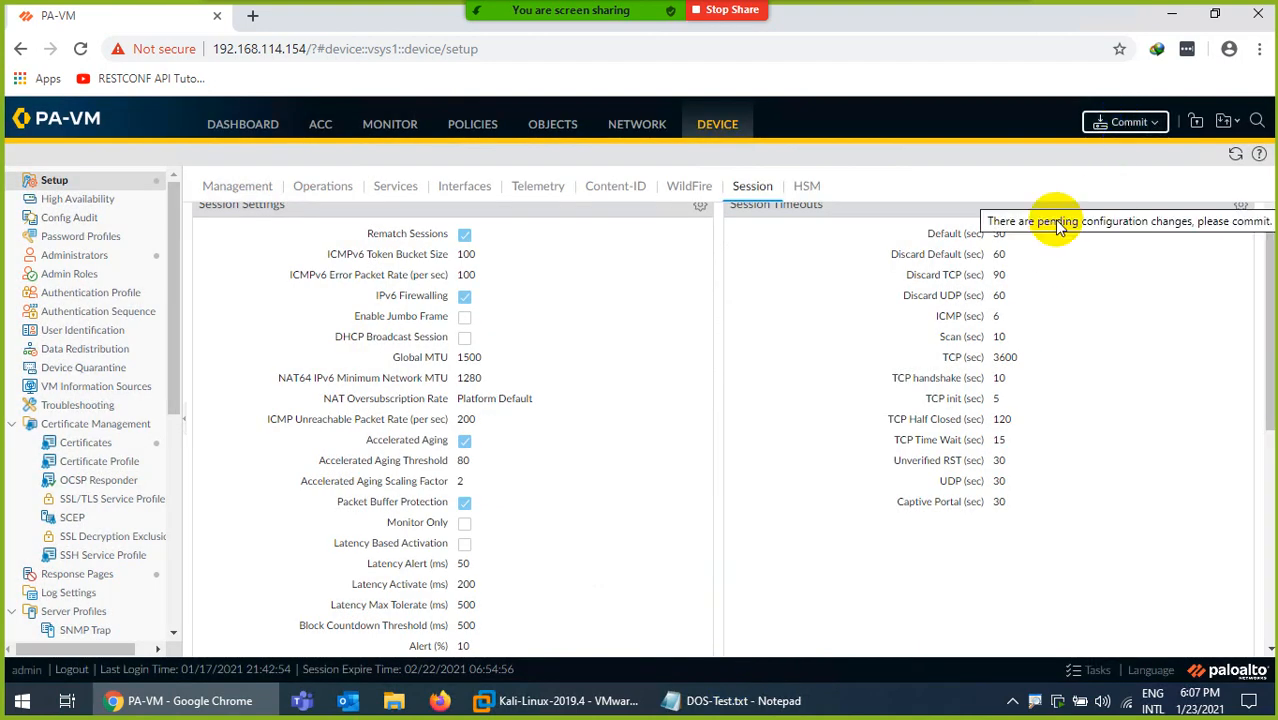
Commit the pending firewall configuration and return to the threat logs, closing the commit status.
{"action": "left_click", "coordinate": [1129, 121]}
{"action": "left_click", "coordinate": [790, 592]}
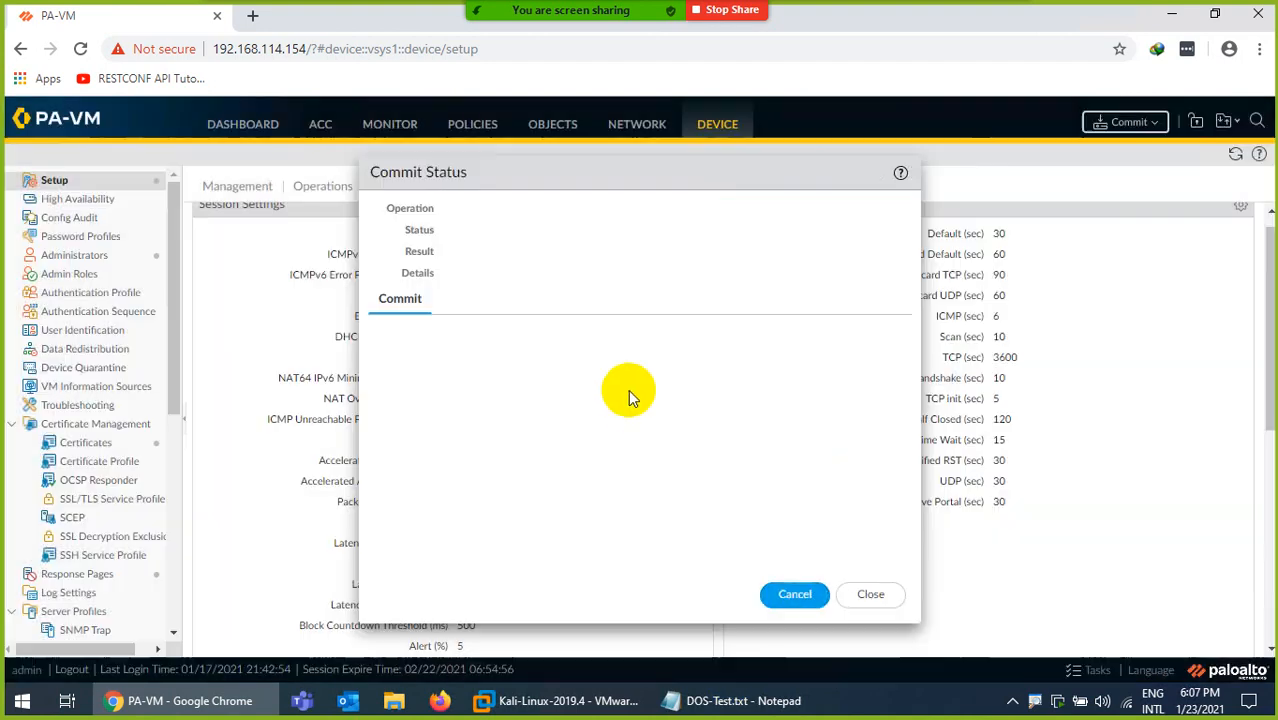
{"action": "left_click", "coordinate": [390, 123]}
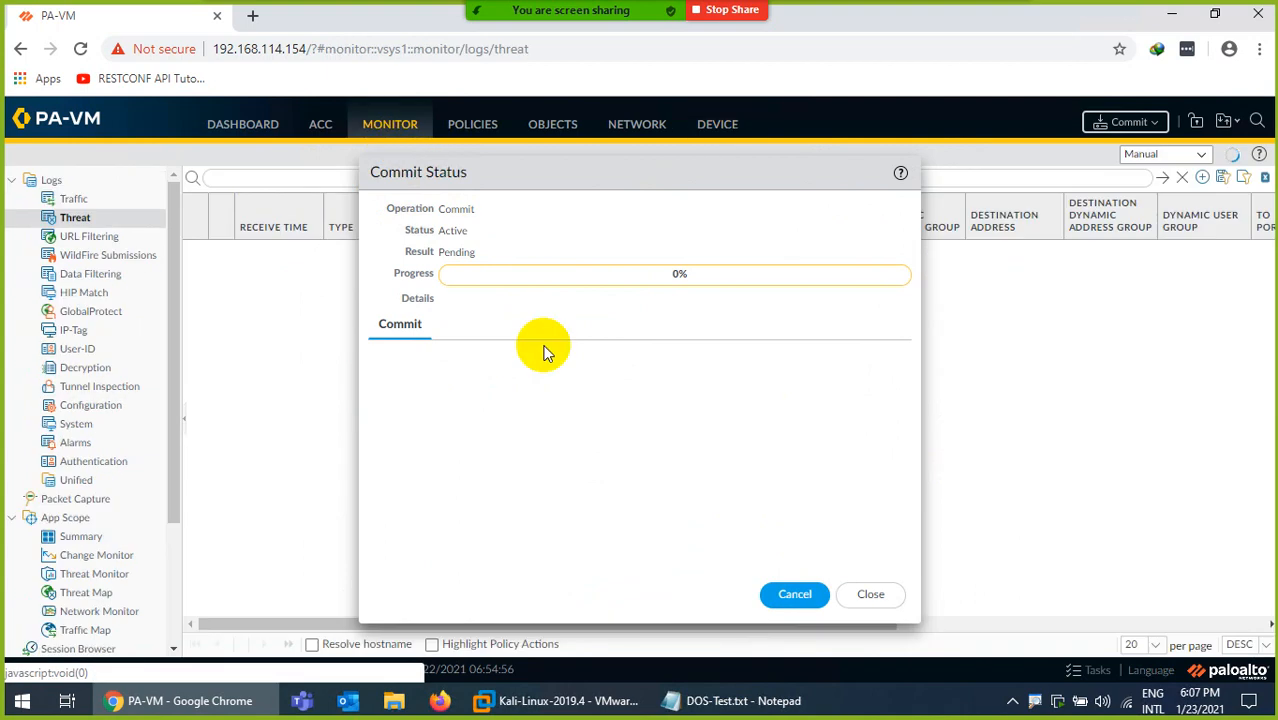
{"action": "left_click", "coordinate": [870, 595]}
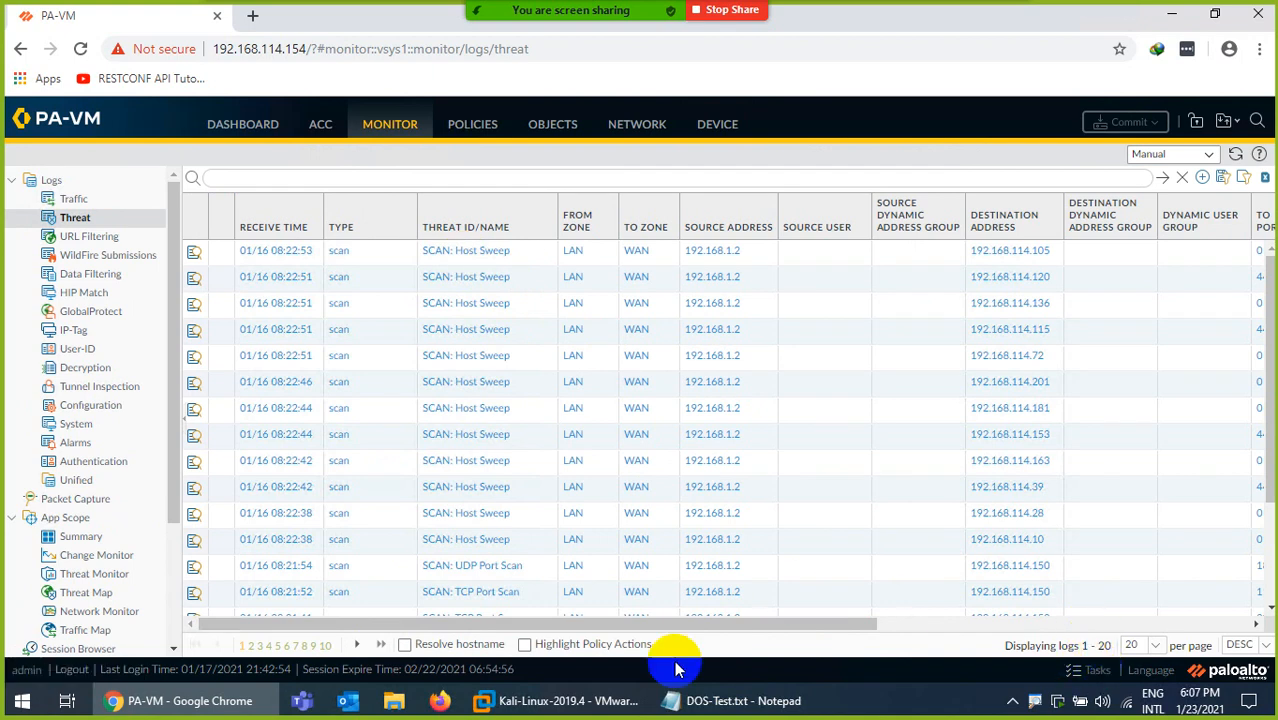
Switch to the Win7 virtual machine in VMware Workstation, decline the VMware Tools log-off, and show its network adapters.
{"action": "left_click", "coordinate": [603, 705]}
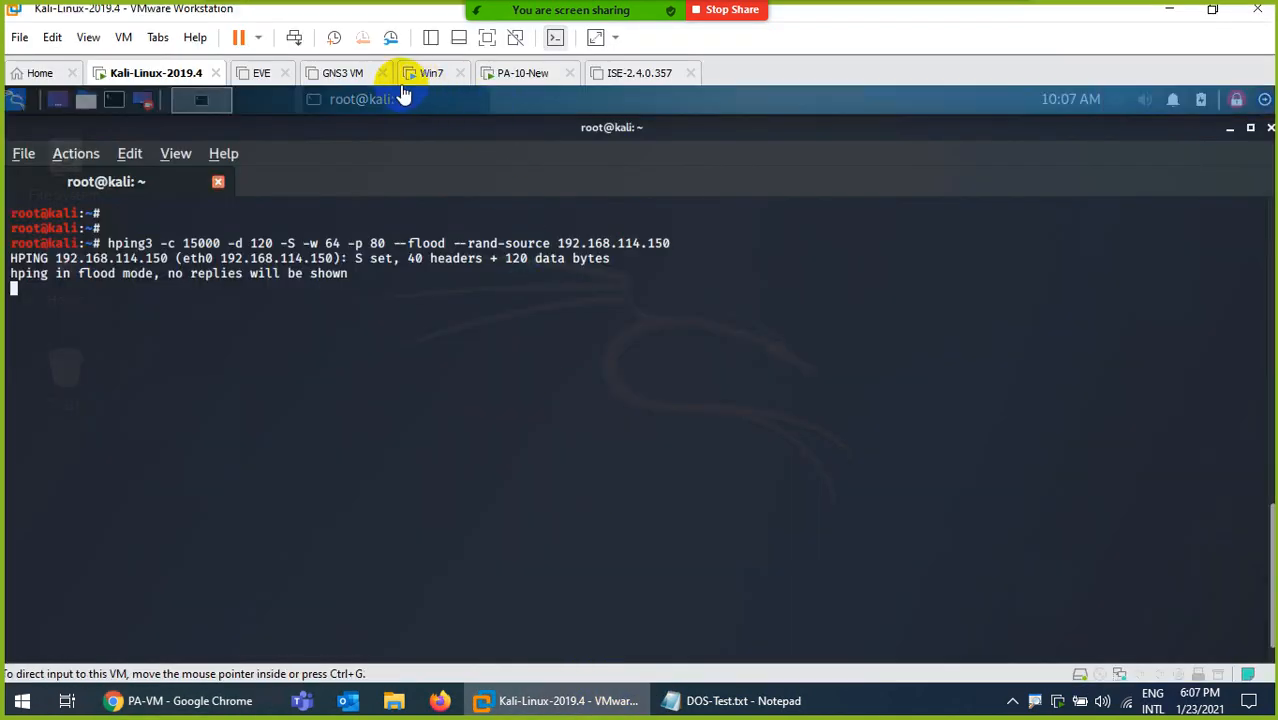
{"action": "left_click", "coordinate": [433, 74]}
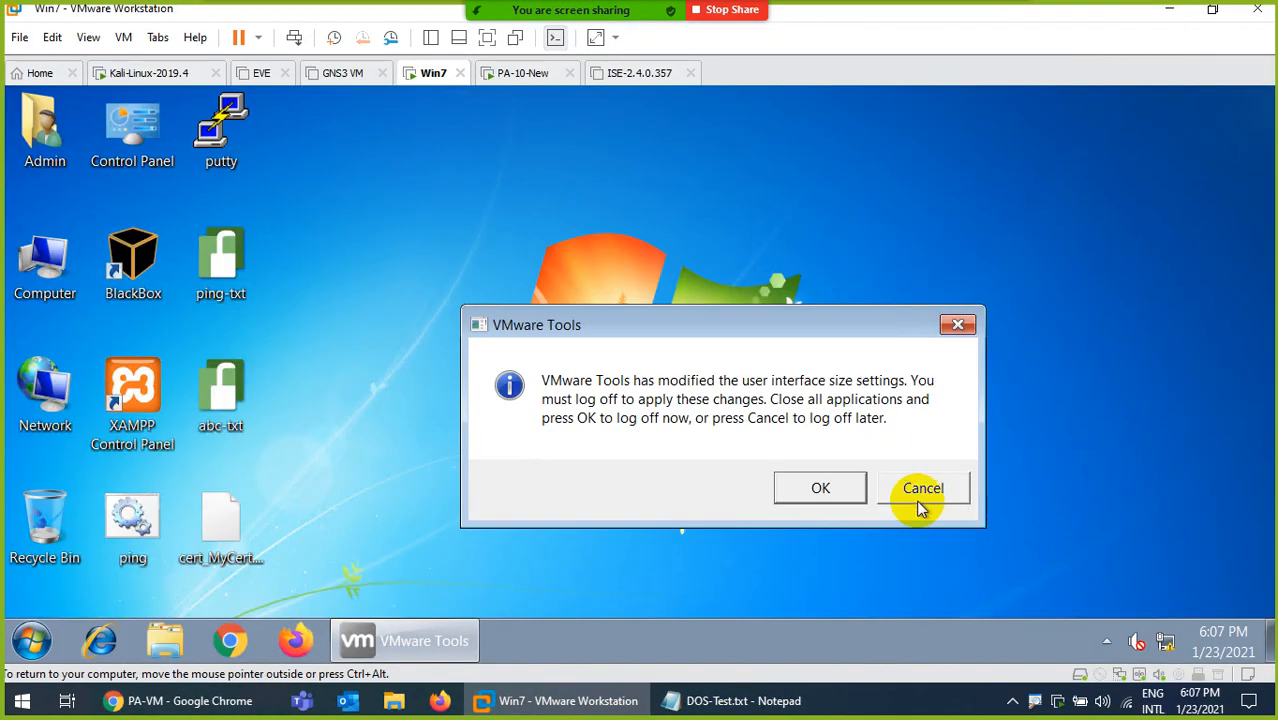
{"action": "left_click", "coordinate": [919, 491]}
{"action": "right_click", "coordinate": [1140, 640]}
{"action": "left_click", "coordinate": [1100, 614]}
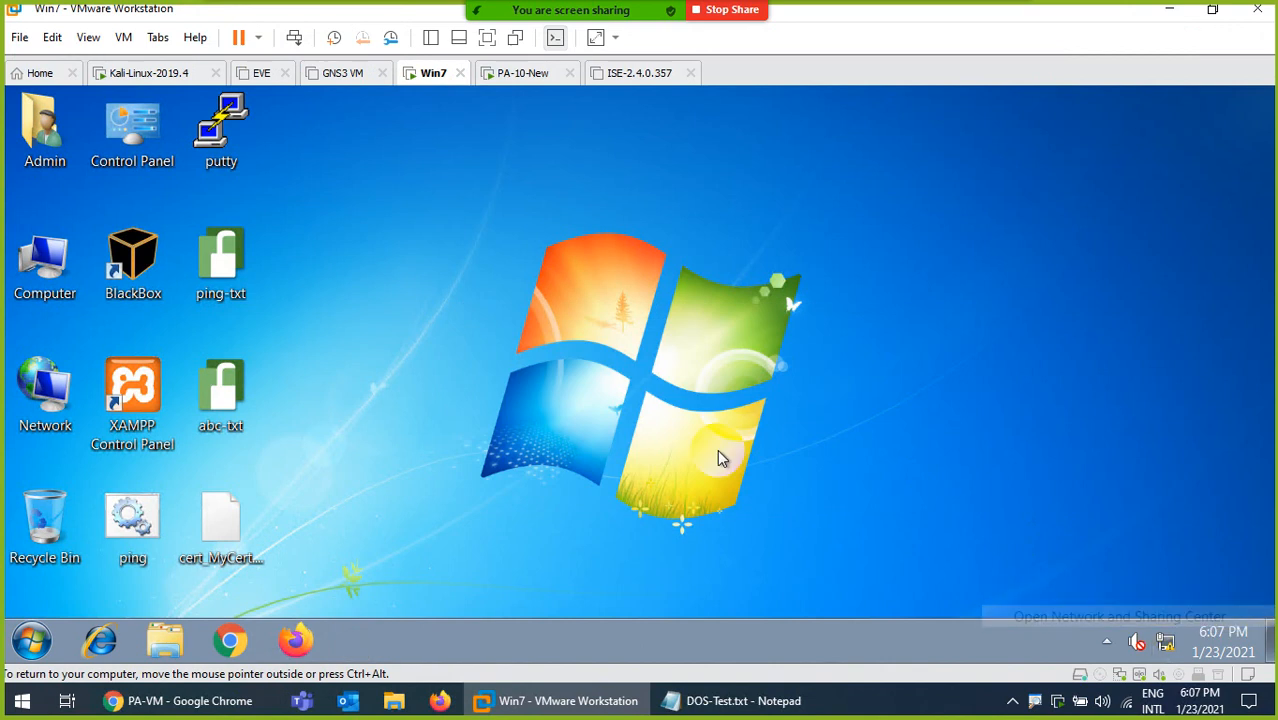
{"action": "left_click", "coordinate": [293, 228]}
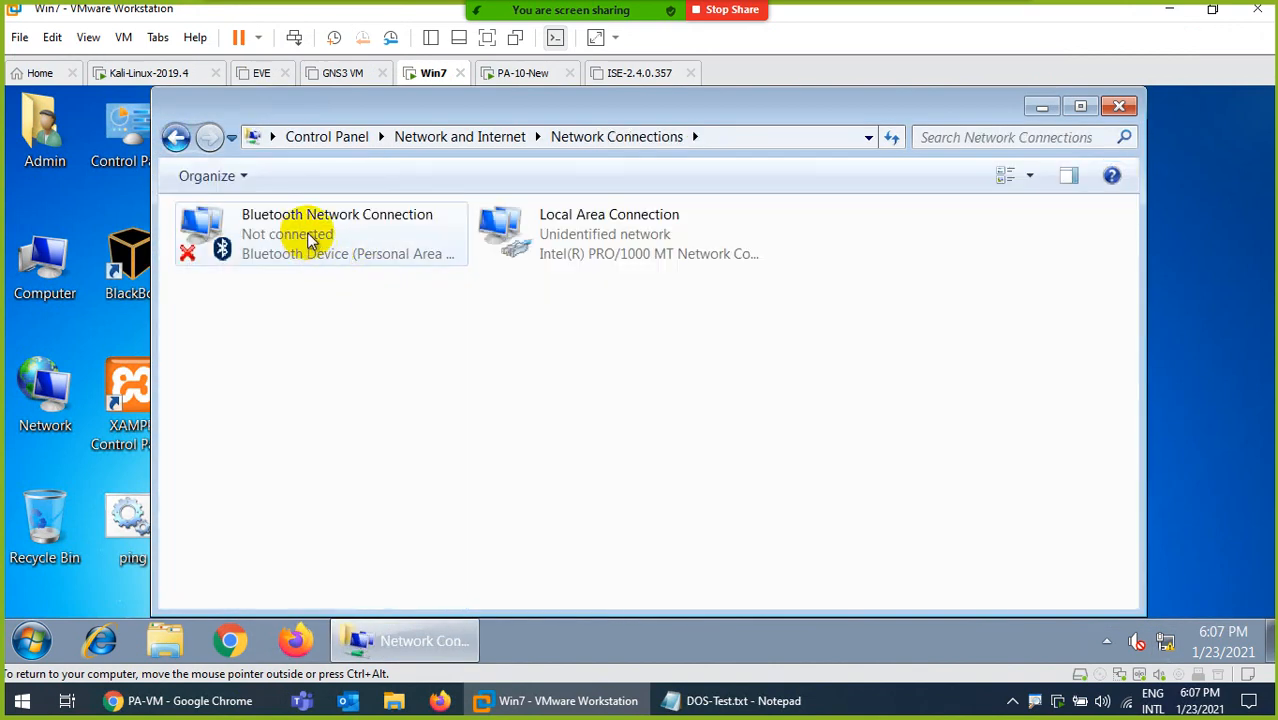
Try to give Local Area Connection the IPv4 address 192.168.114.150 with default gateway 192.168.114.100.
{"action": "double_click", "coordinate": [620, 257]}
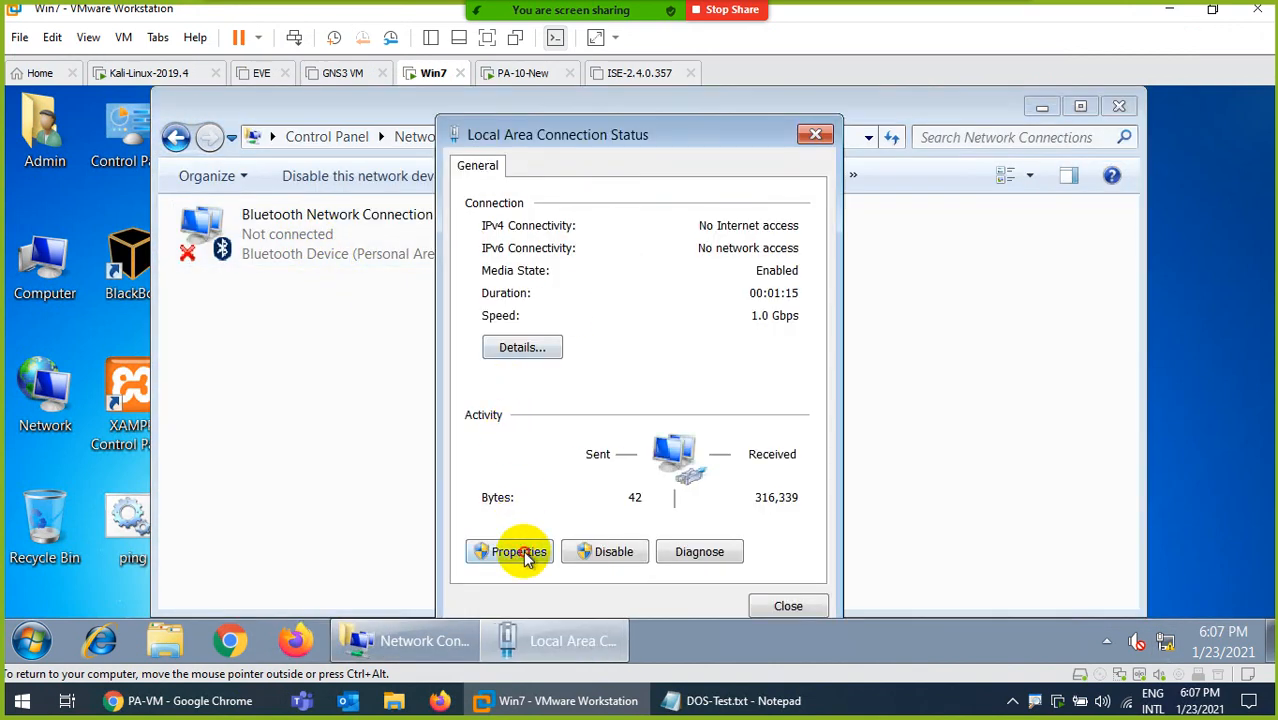
{"action": "key", "text": "Return"}
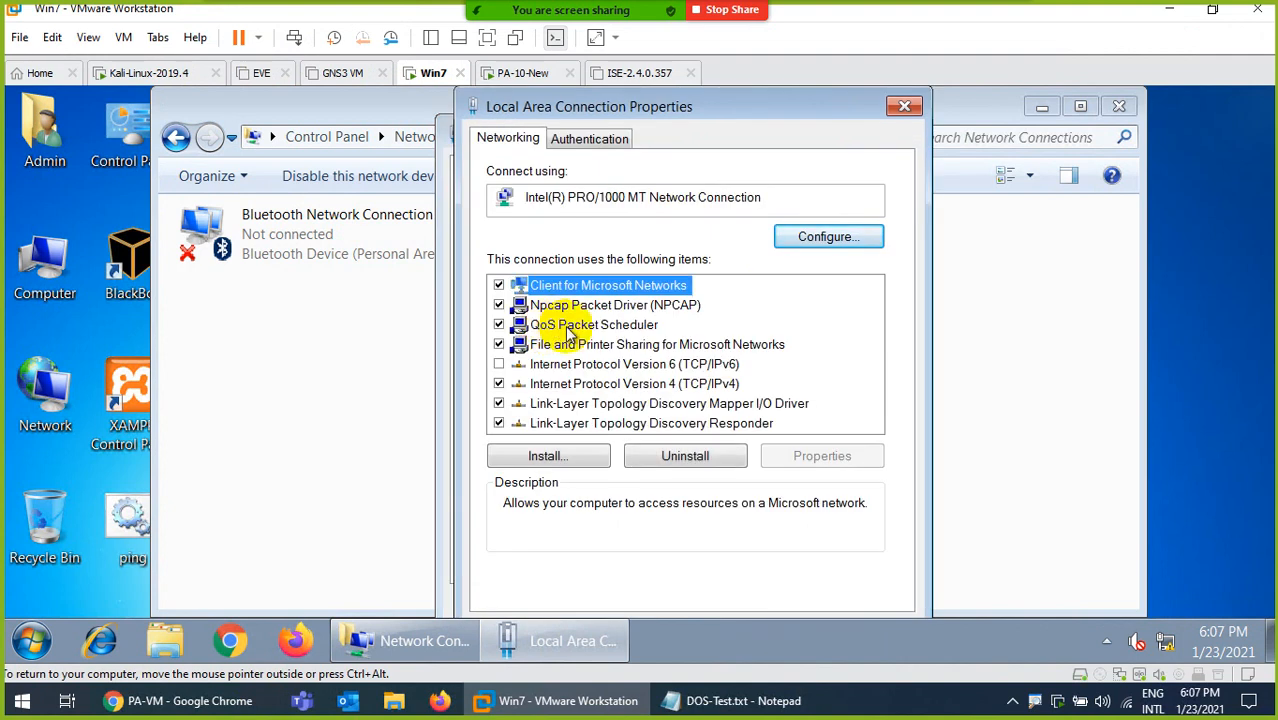
{"action": "double_click", "coordinate": [575, 384]}
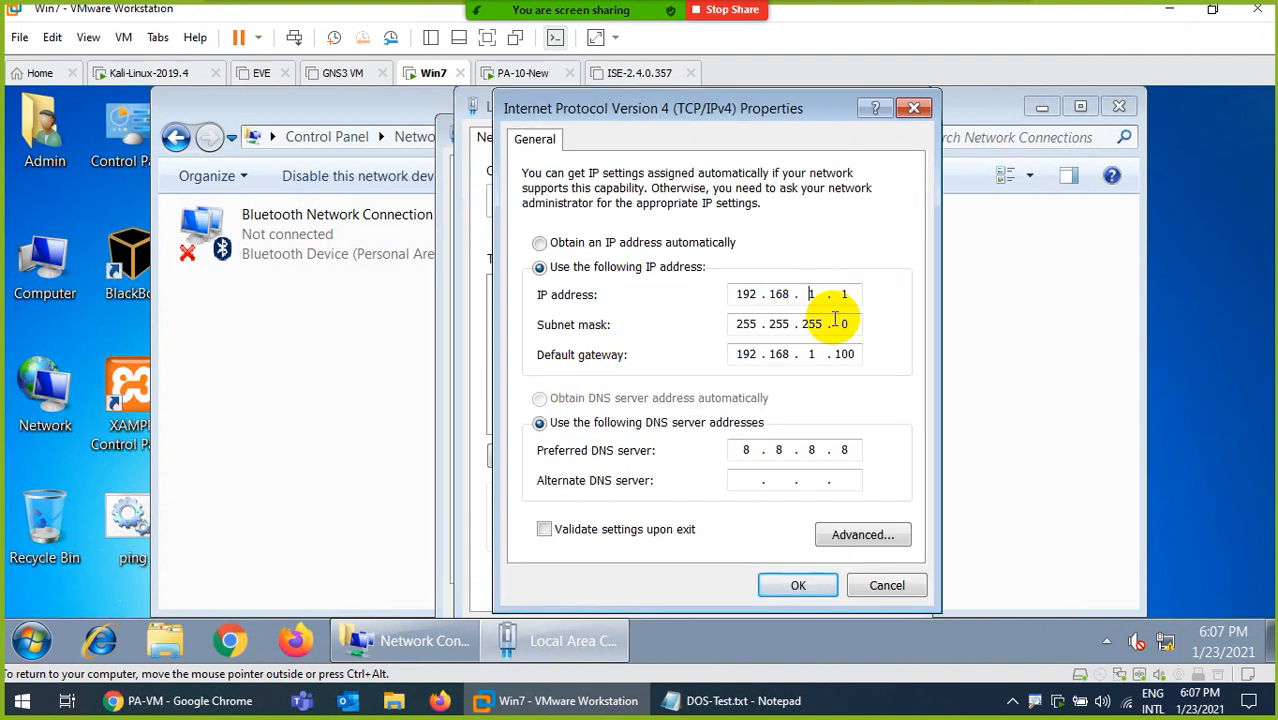
{"action": "type", "text": "14"}
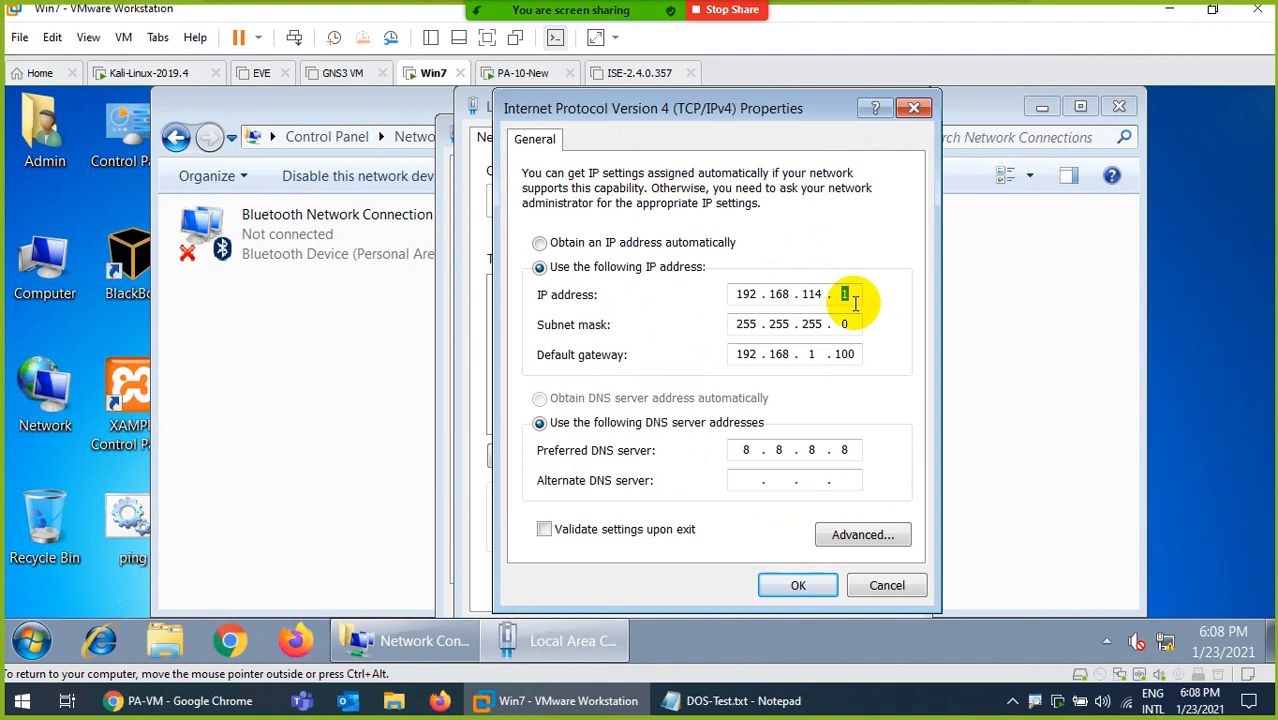
{"action": "left_click", "coordinate": [820, 355]}
{"action": "key", "text": "period"}
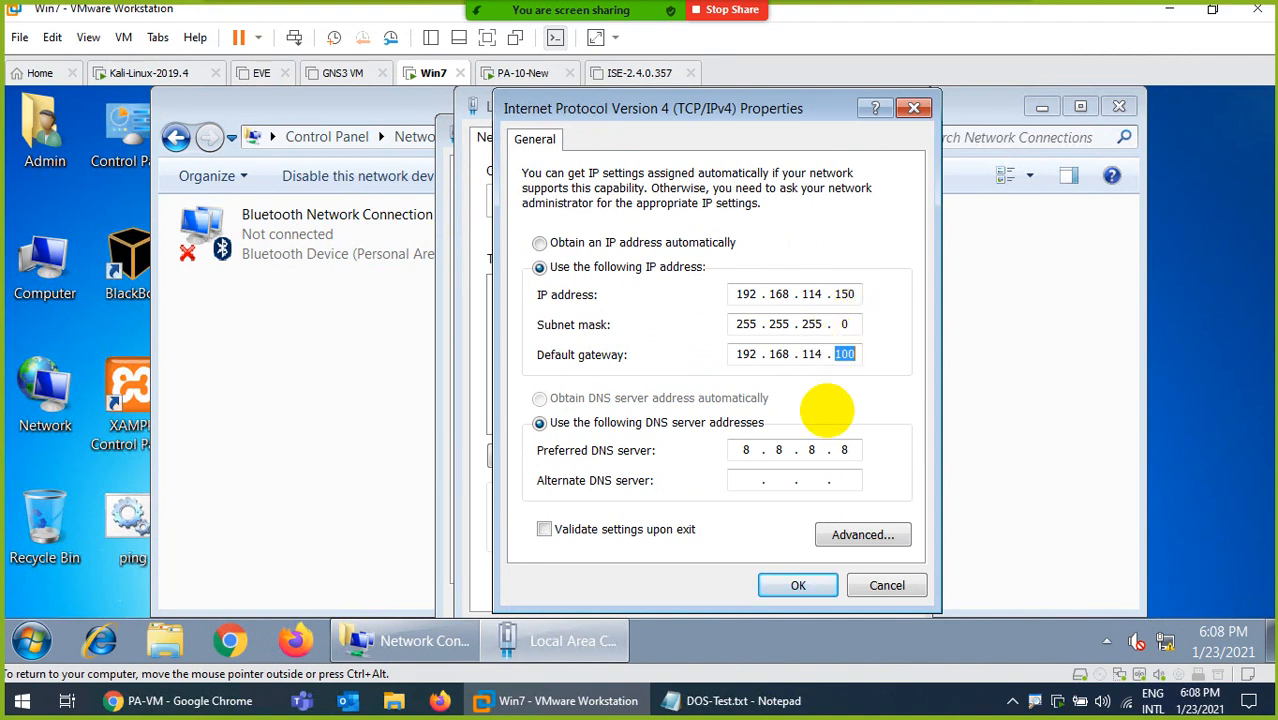
{"action": "left_click", "coordinate": [790, 585]}
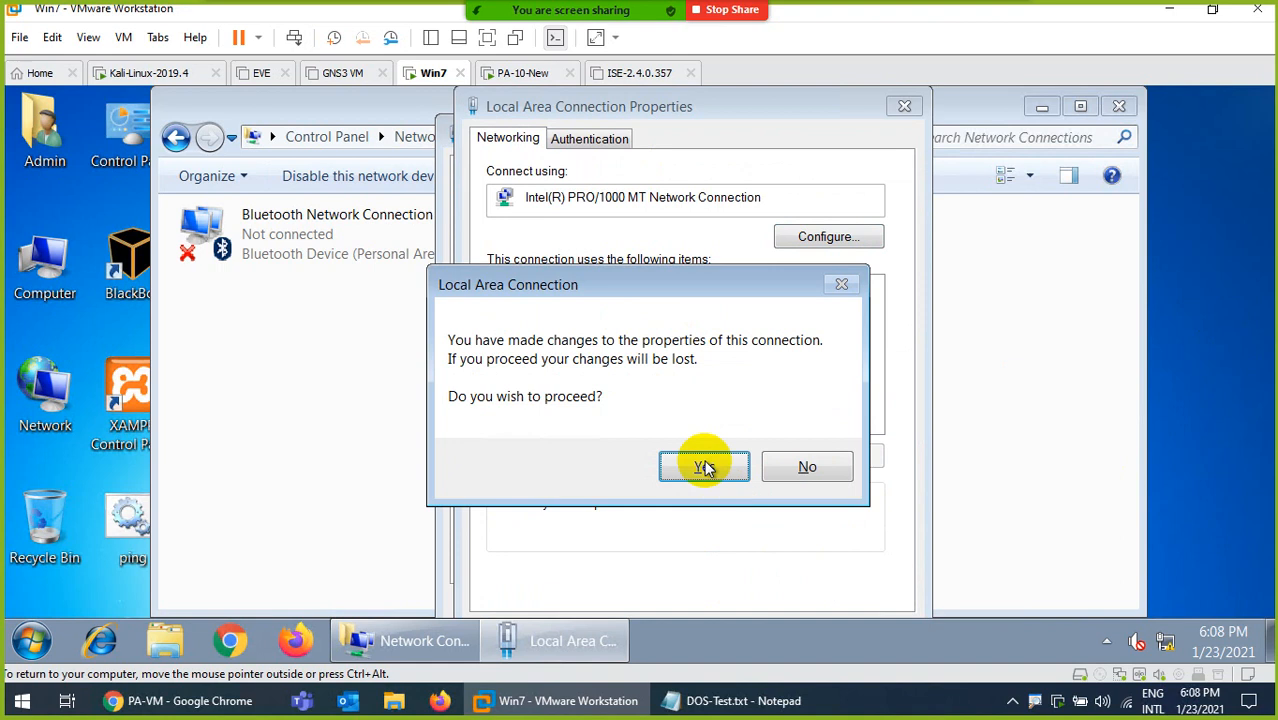
{"action": "left_click", "coordinate": [802, 465]}
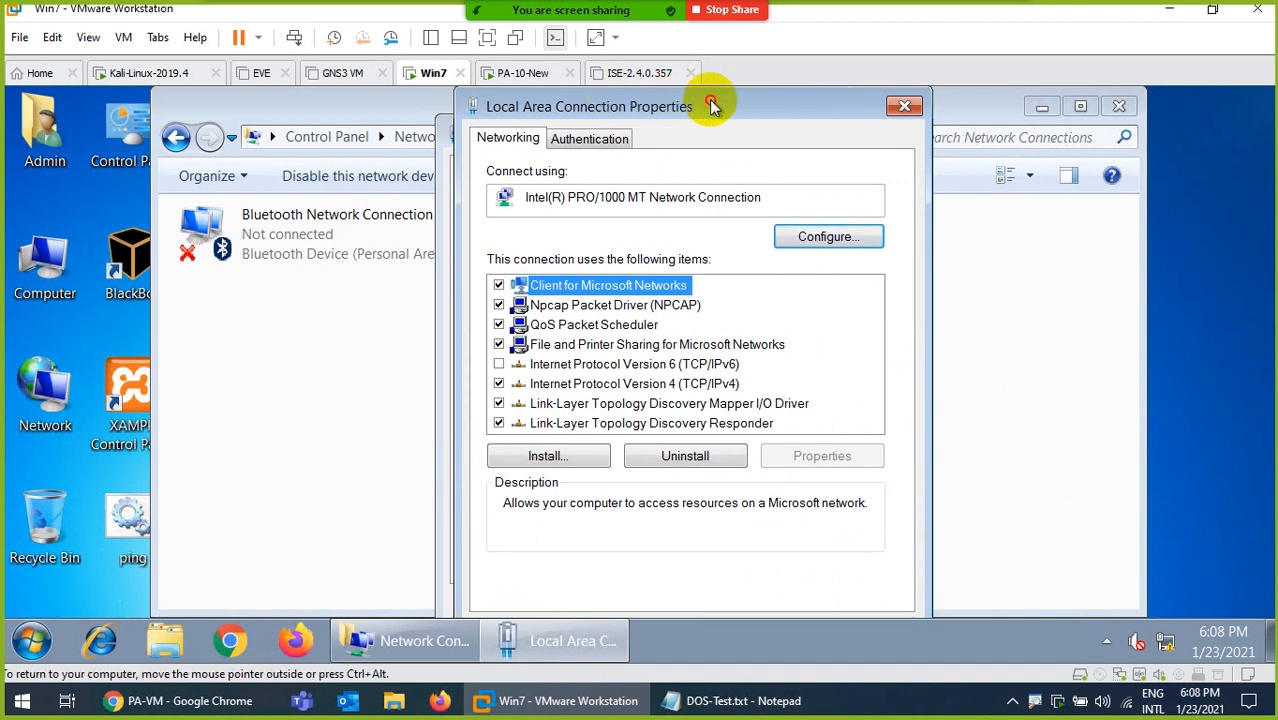
{"action": "mouse_move", "coordinate": [710, 103]}
{"action": "left_mouse_down"}
{"action": "mouse_move", "coordinate": [799, 106]}
{"action": "mouse_move", "coordinate": [818, 90]}
{"action": "mouse_move", "coordinate": [725, 86]}
{"action": "mouse_move", "coordinate": [700, 105]}
{"action": "left_mouse_up"}
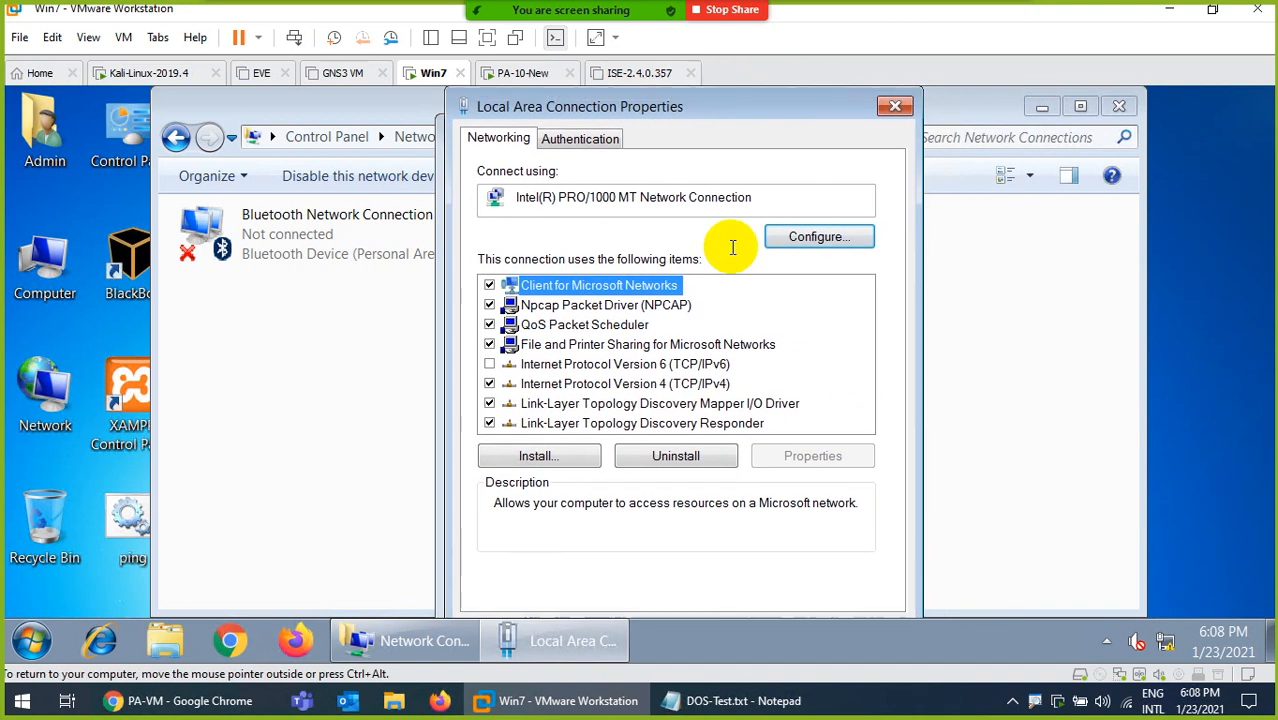
{"action": "key", "text": "Tab"}
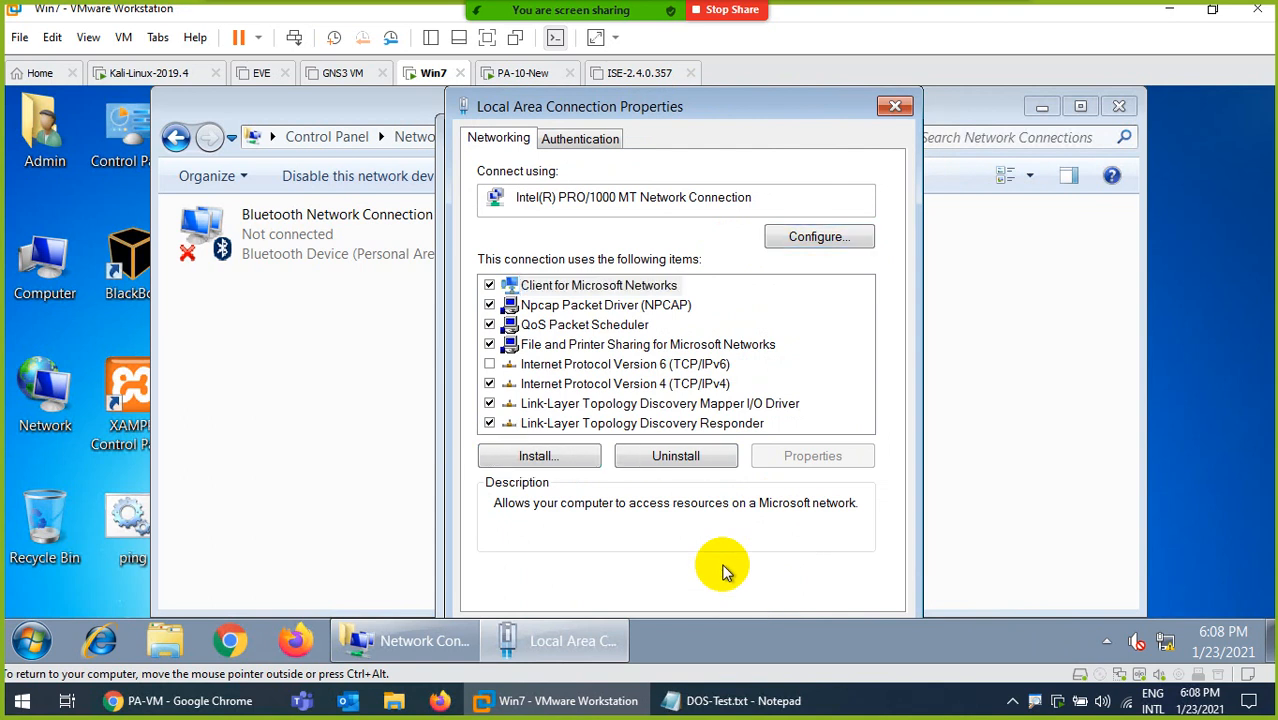
{"action": "key", "text": "Escape"}
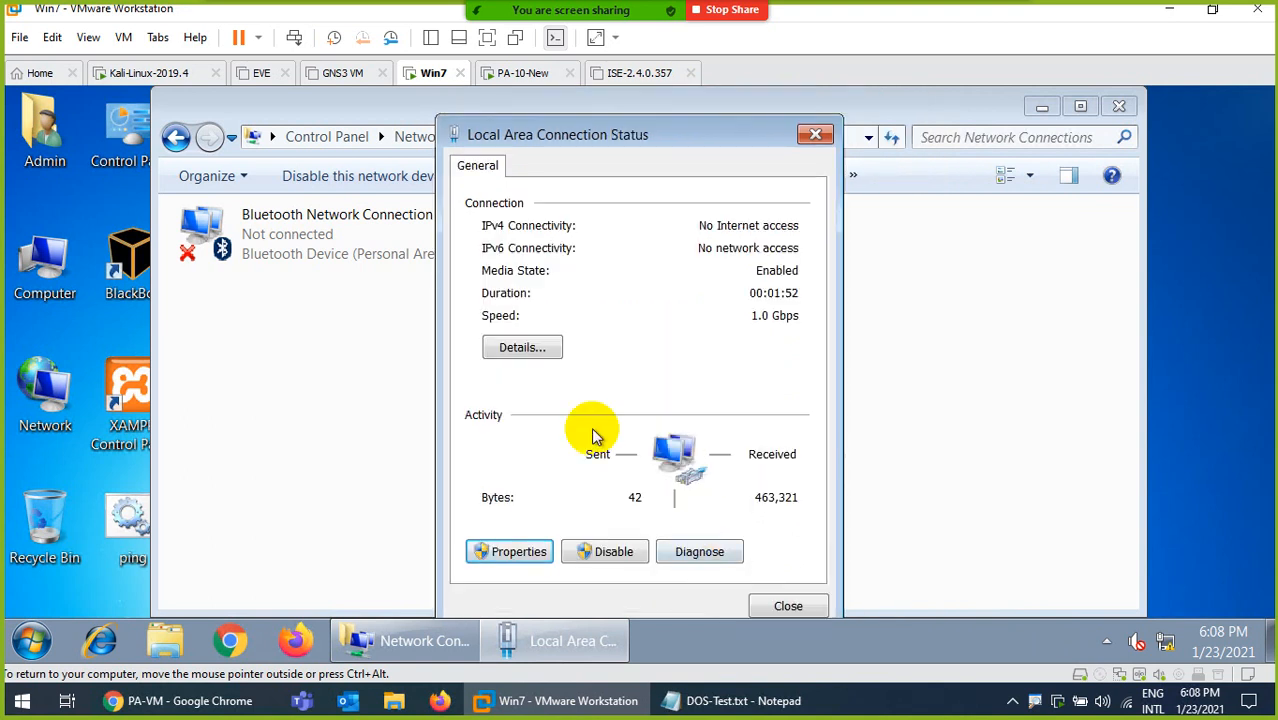
Check the IPv4 address and gateway in the network connection details of Local Area Connection.
{"action": "left_click", "coordinate": [522, 348]}
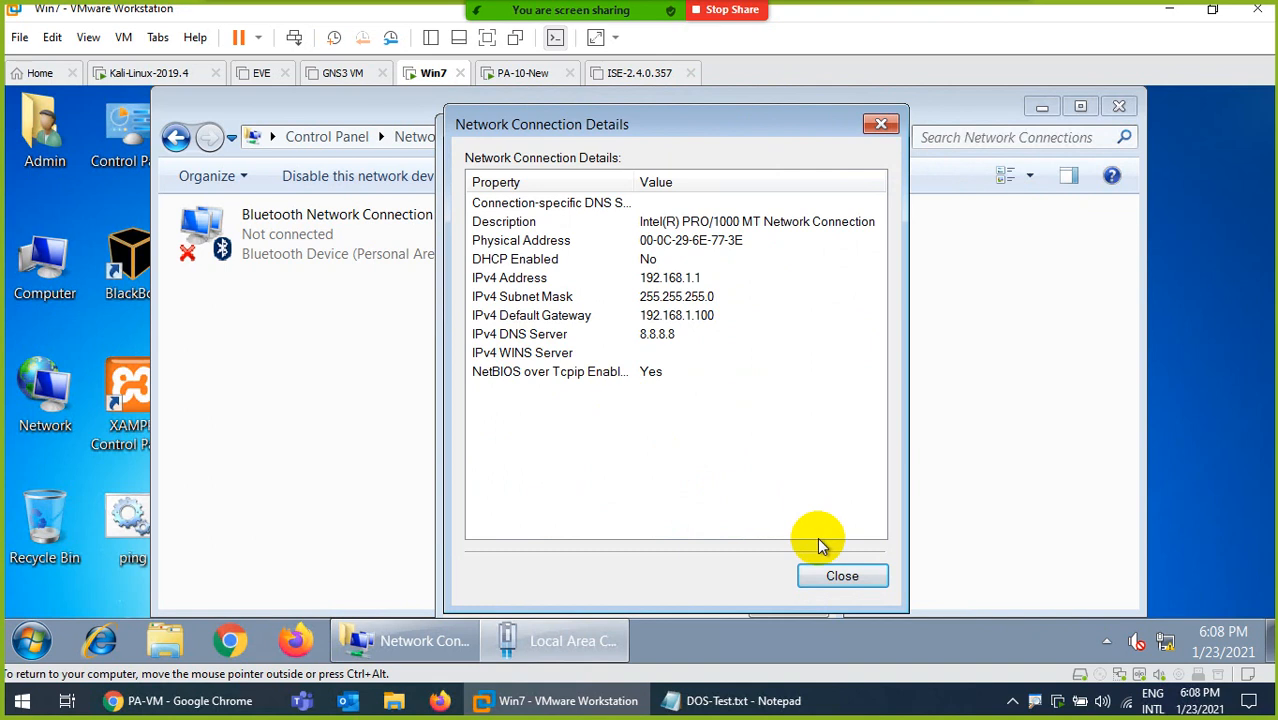
{"action": "left_click", "coordinate": [830, 578]}
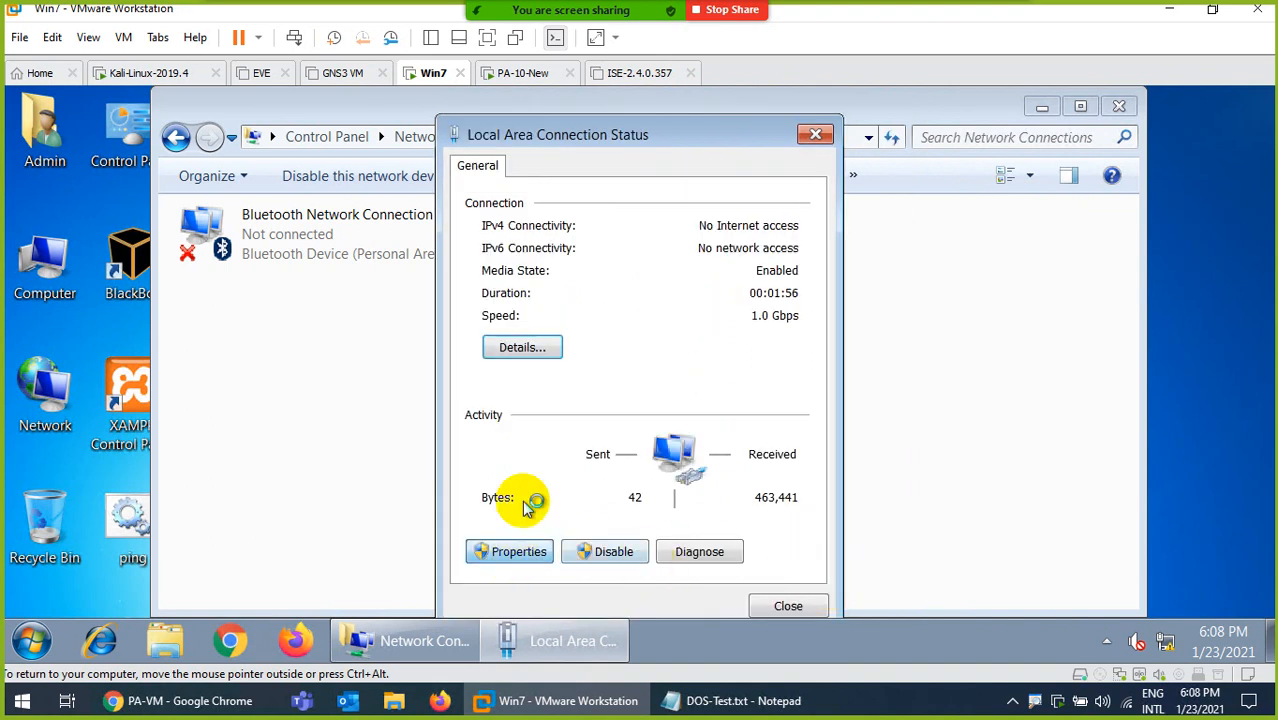
Set Local Area Connection's IPv4 address to 192.168.114.150 and default gateway to 192.168.114.100, and apply the connection properties.
{"action": "left_click", "coordinate": [515, 551]}
{"action": "double_click", "coordinate": [700, 384]}
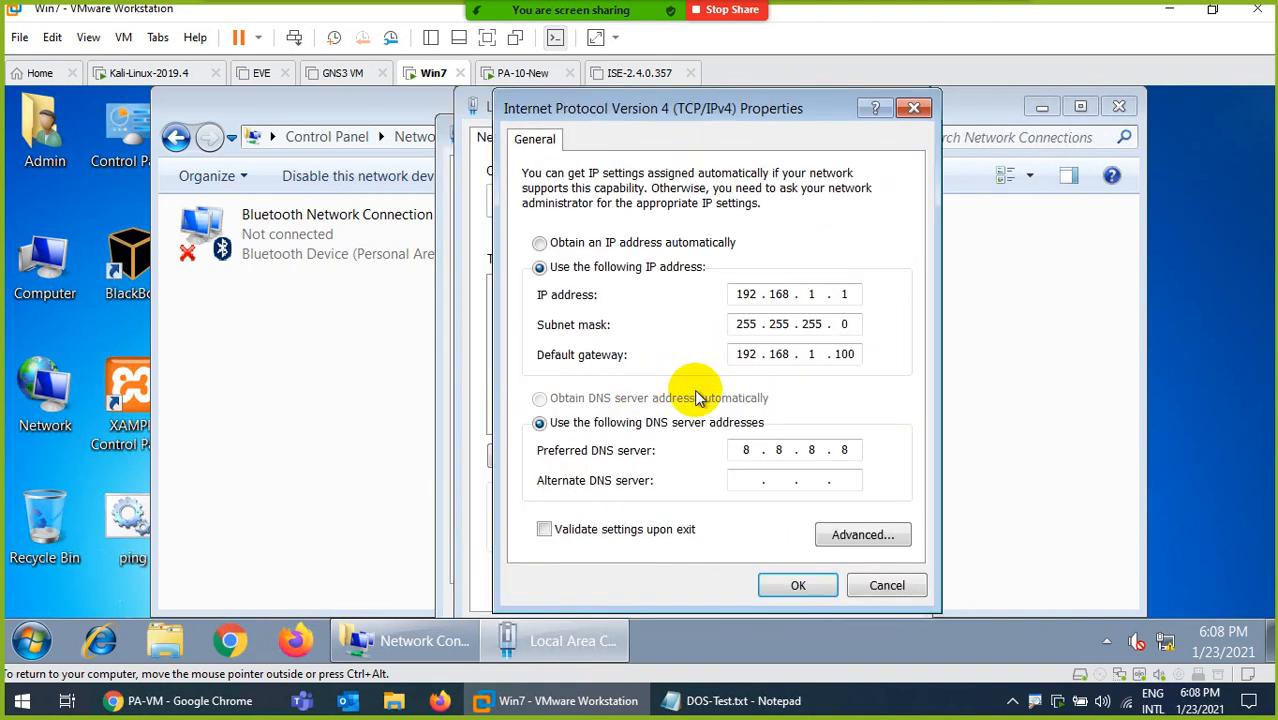
{"action": "left_click", "coordinate": [818, 294]}
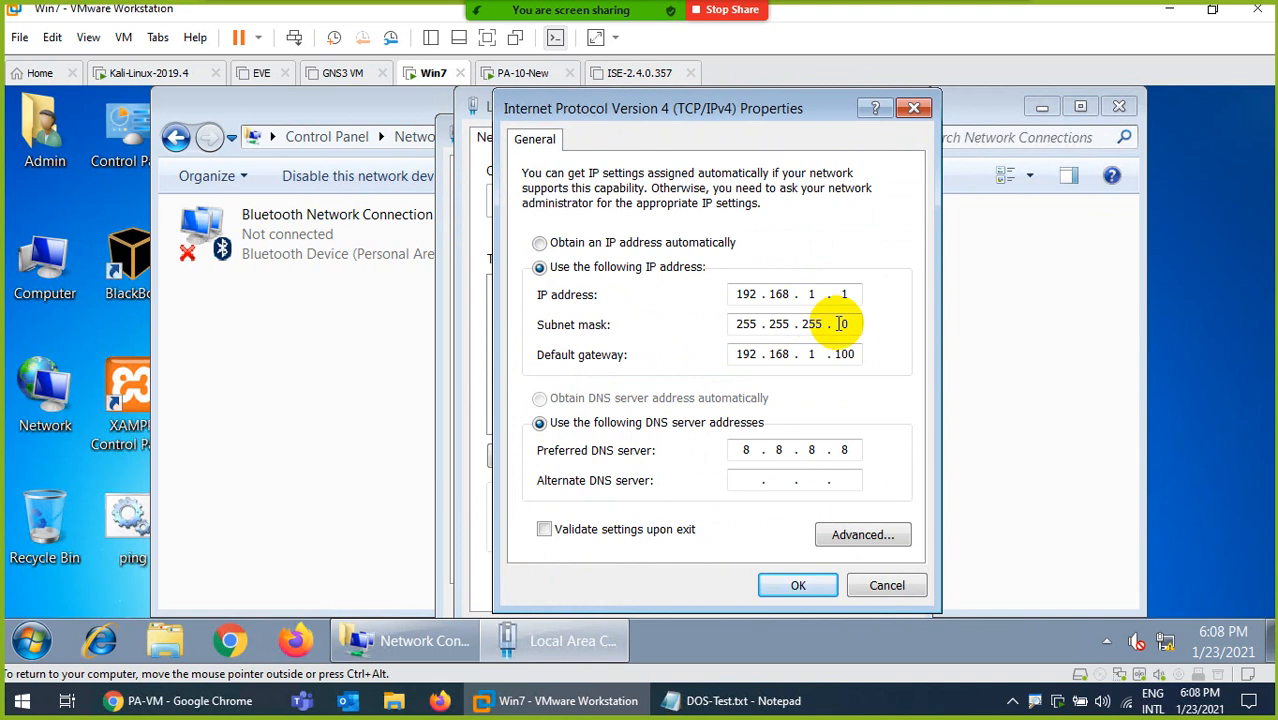
{"action": "type", "text": "14"}
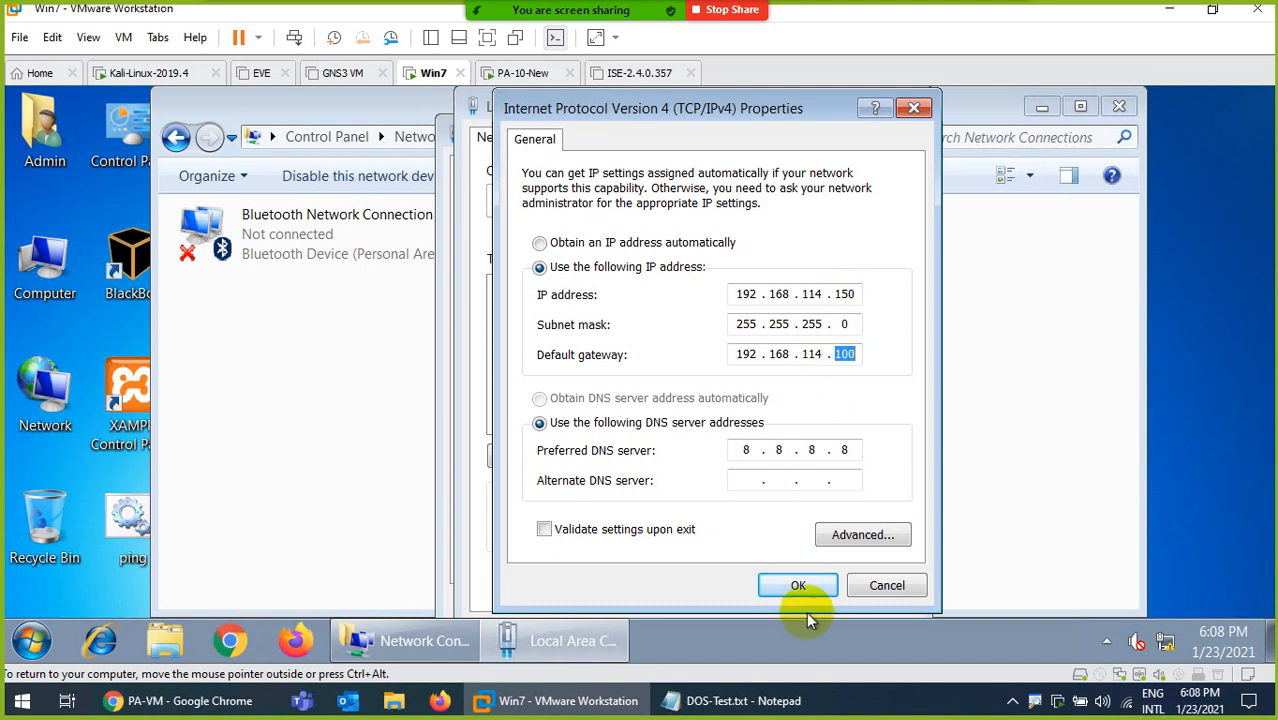
{"action": "left_click", "coordinate": [800, 585]}
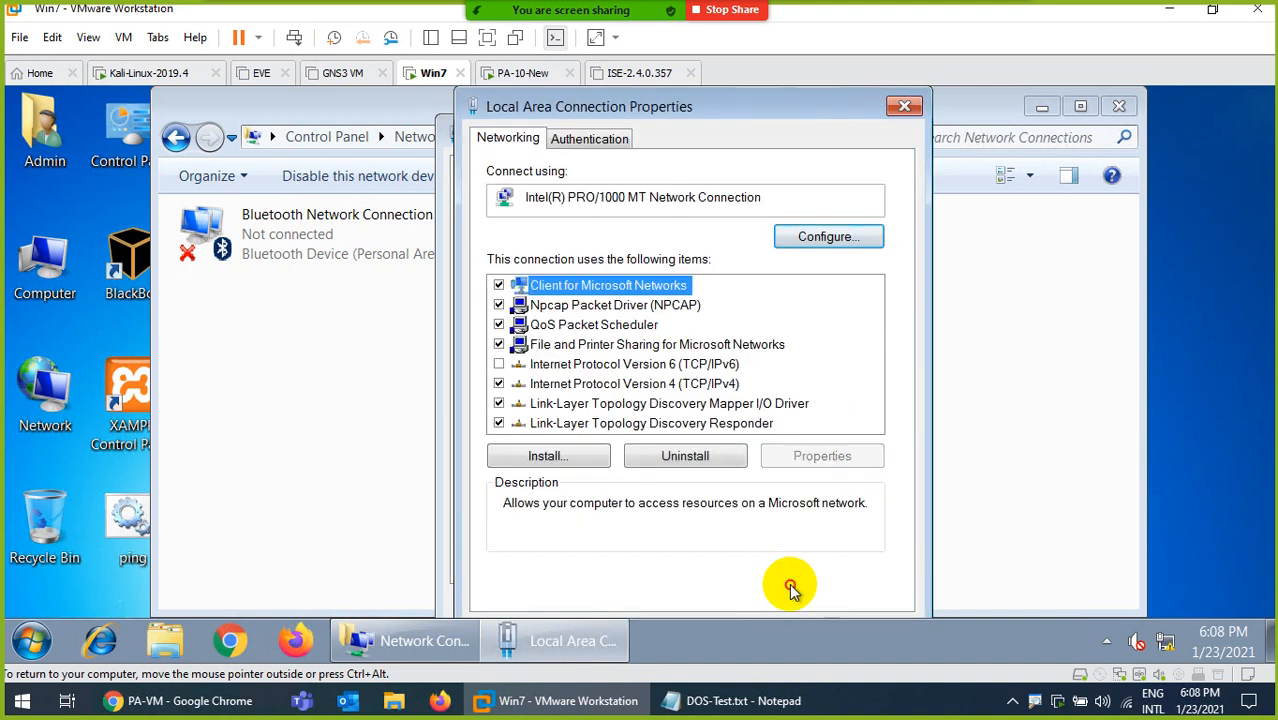
{"action": "key", "text": "Tab"}
{"action": "key", "text": "Tab"}
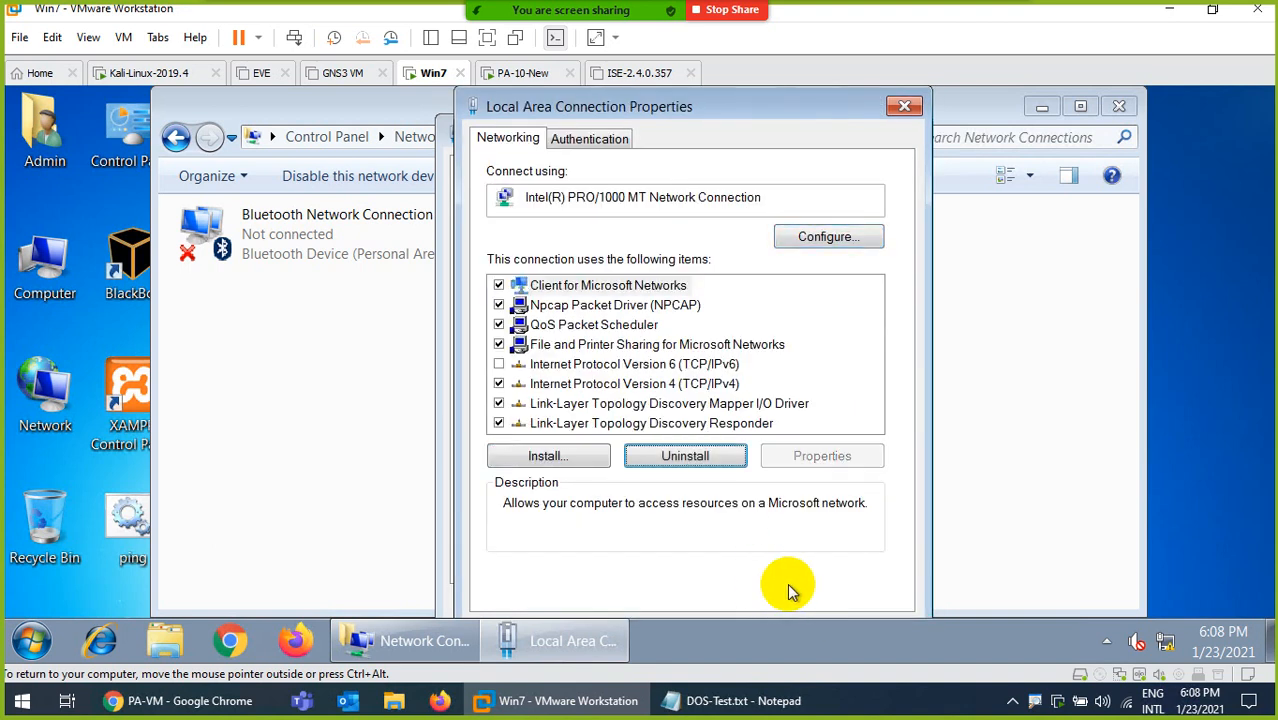
{"action": "key", "text": "Tab"}
{"action": "key", "text": "Return"}
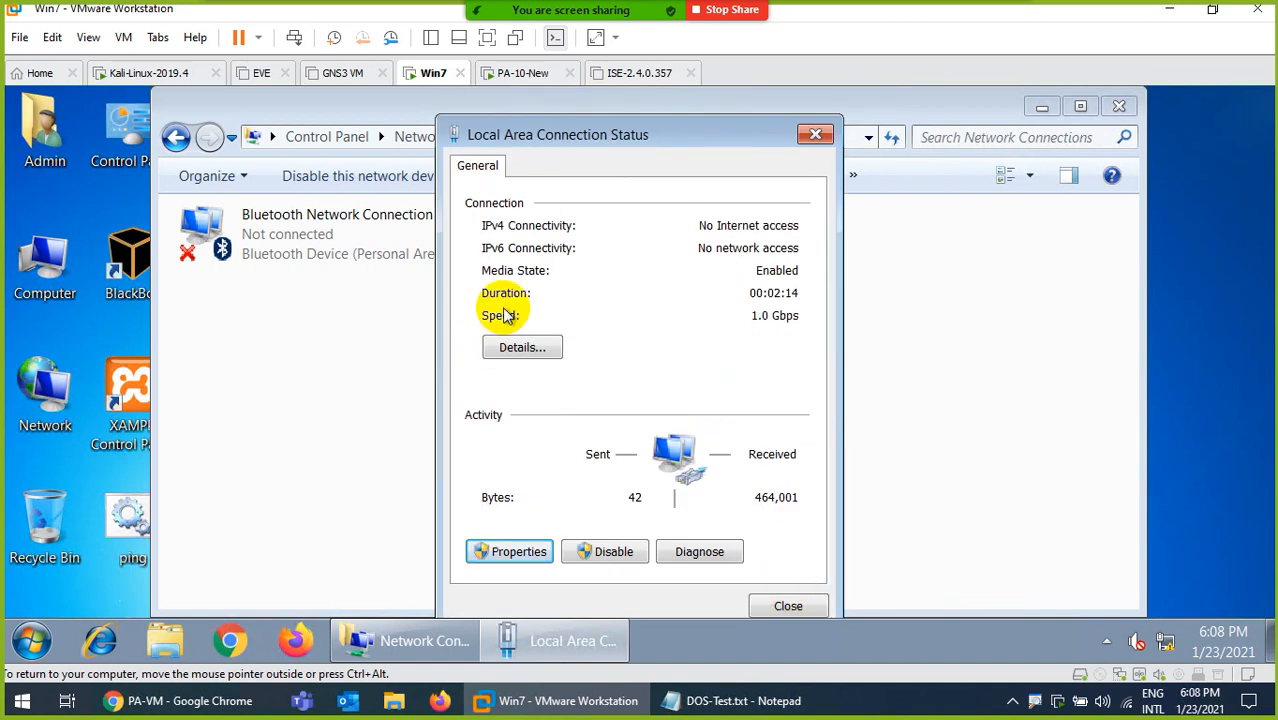
Check the IPv4 settings in the network connection details again, and dismiss the network location prompt without choosing a location.
{"action": "left_click", "coordinate": [510, 346]}
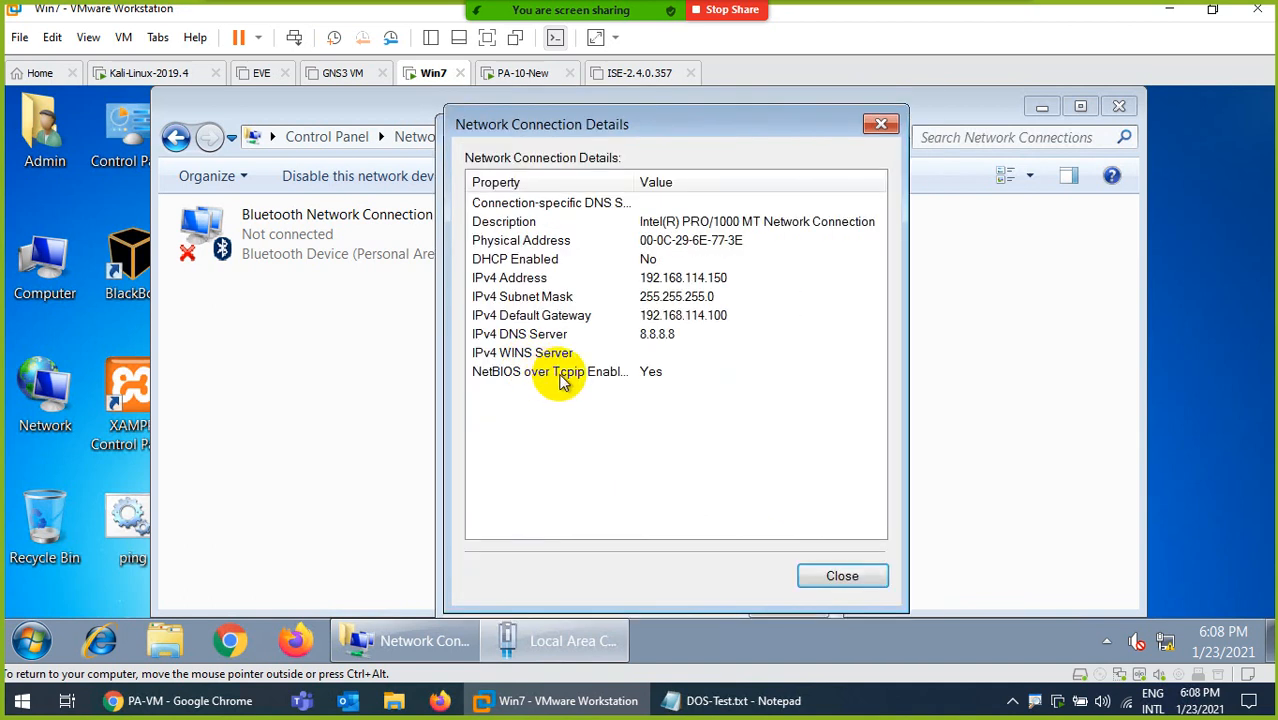
{"action": "left_click", "coordinate": [842, 578]}
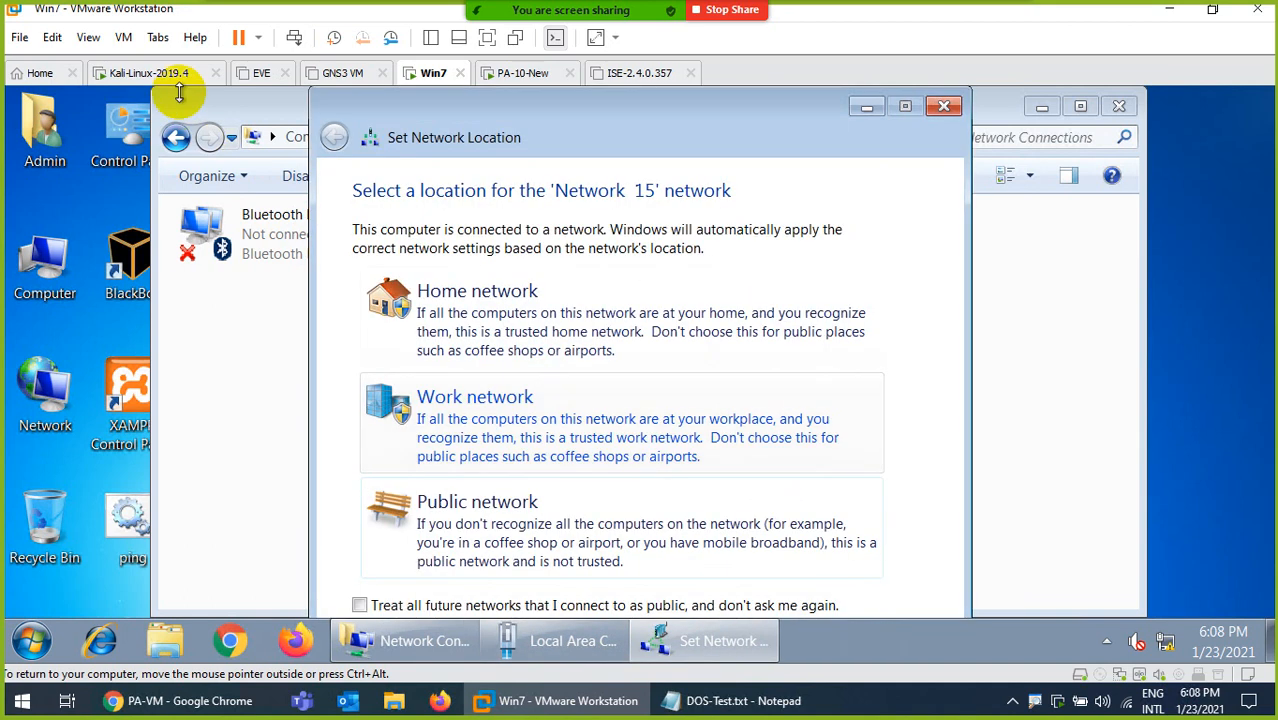
{"action": "left_click", "coordinate": [941, 107]}
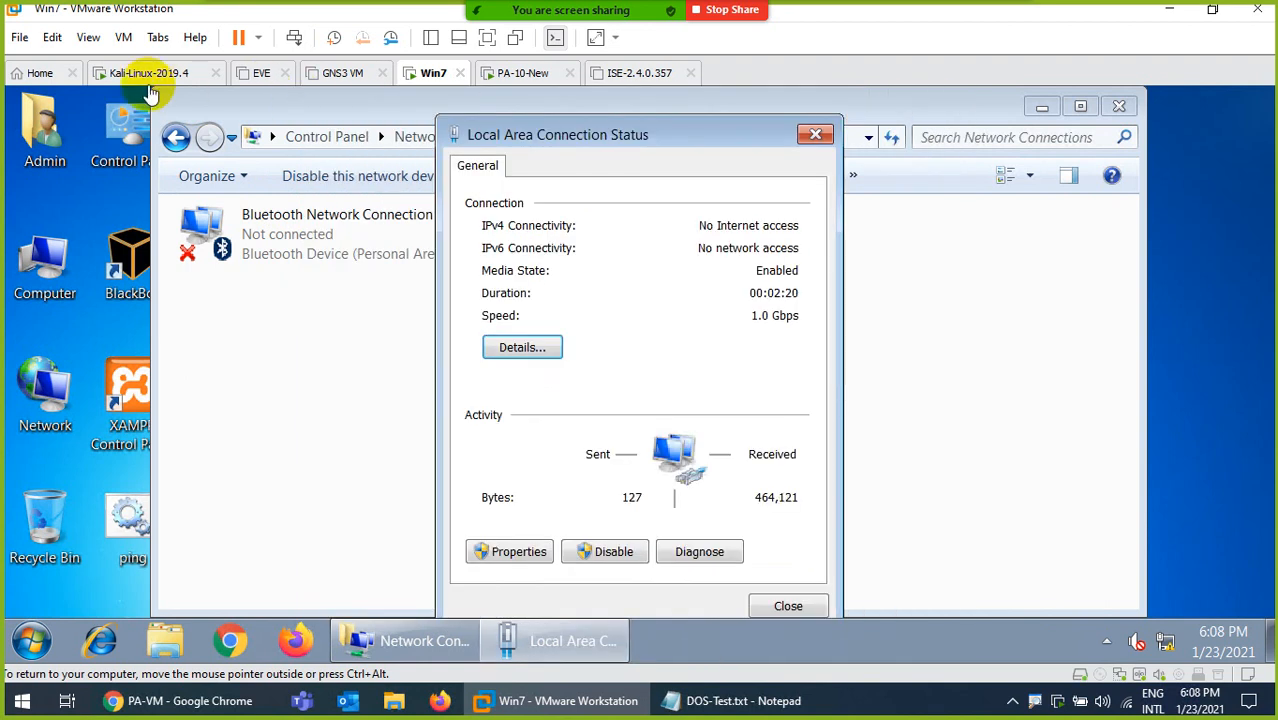
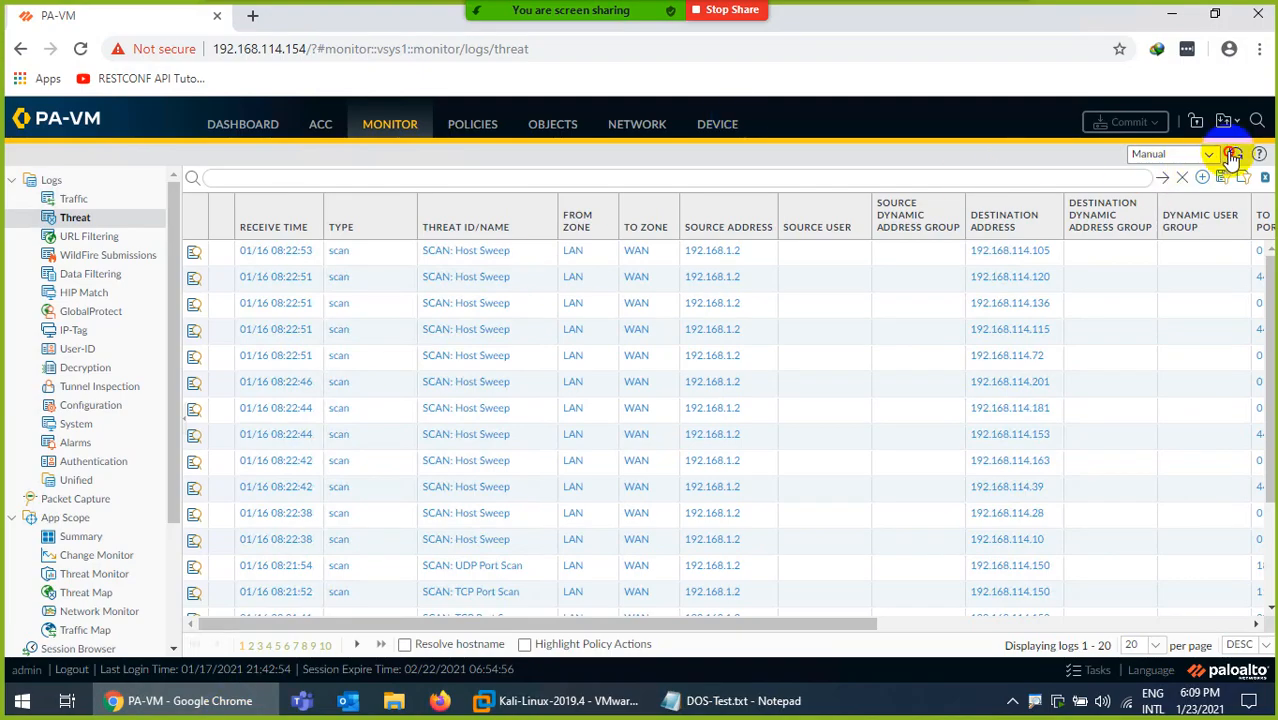
Refresh the firewall's threat log, and switch to the DOS-Test.txt notes in Notepad to view the attack commands.
{"action": "left_click", "coordinate": [1233, 157]}
{"action": "left_click", "coordinate": [1235, 158]}
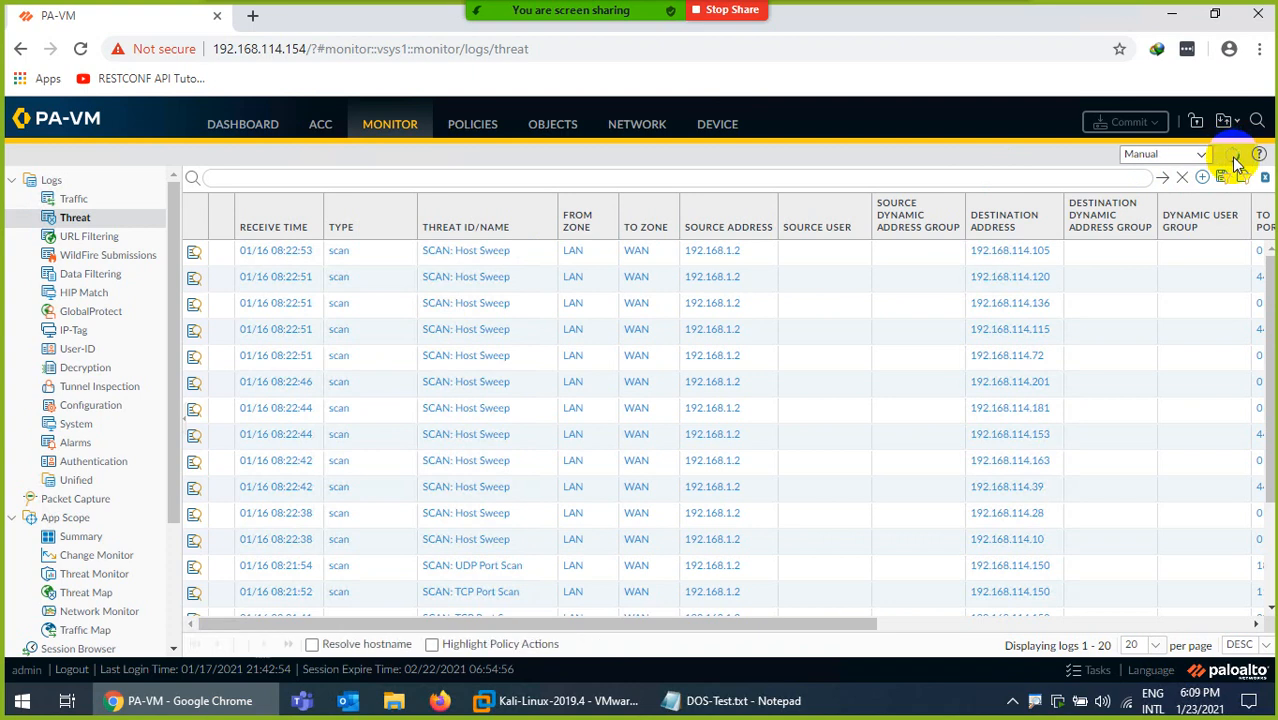
{"action": "left_click", "coordinate": [730, 705]}
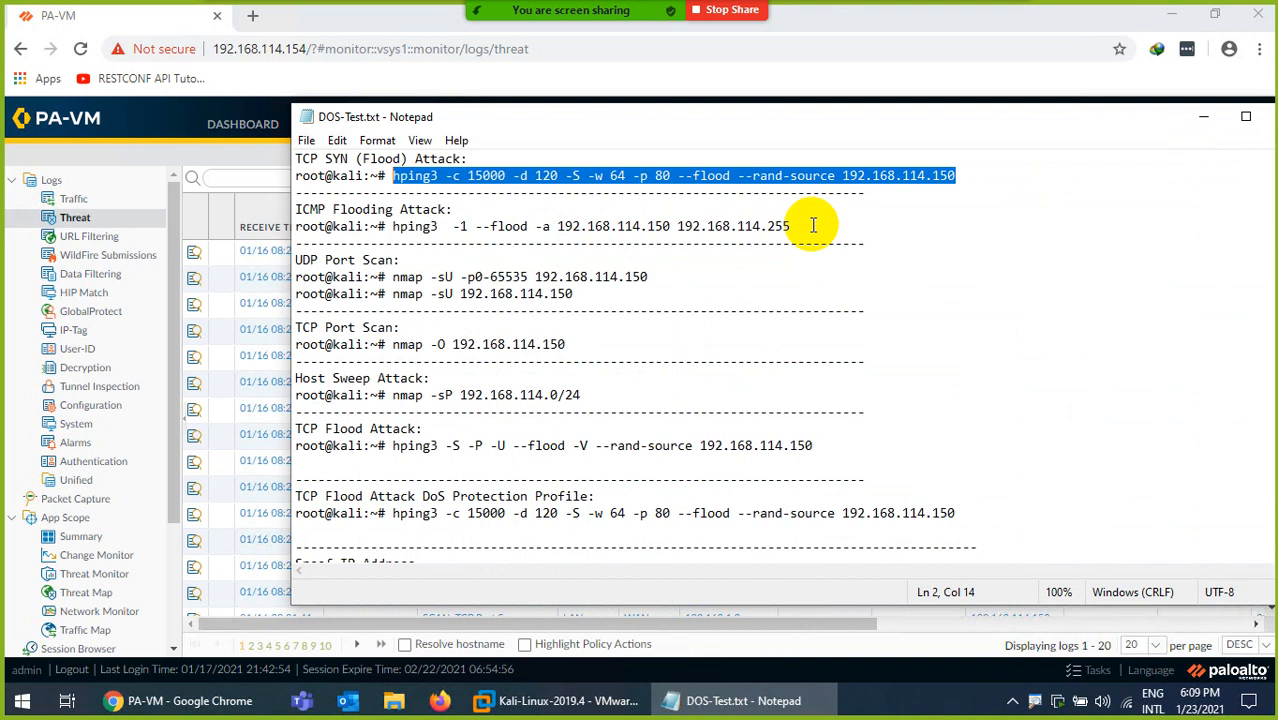
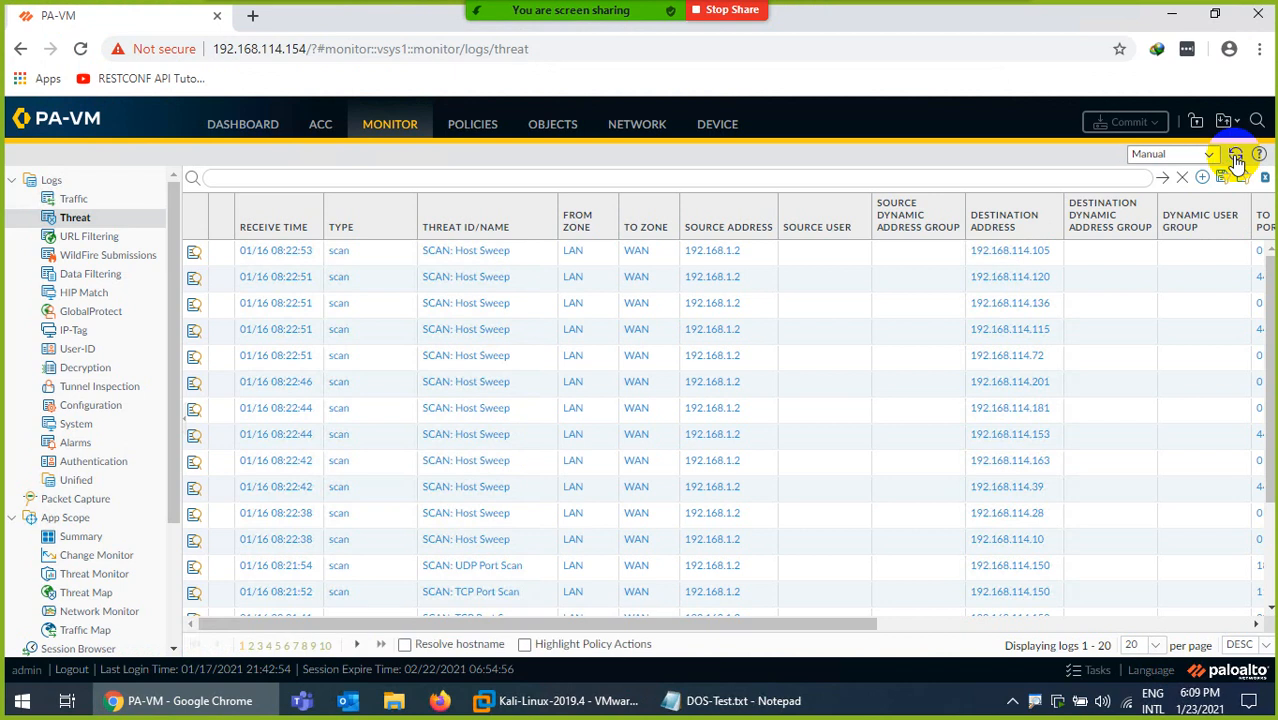
Reload the firewall's threat log entries to check for events from the flood attacks.
{"action": "left_click", "coordinate": [1237, 157]}
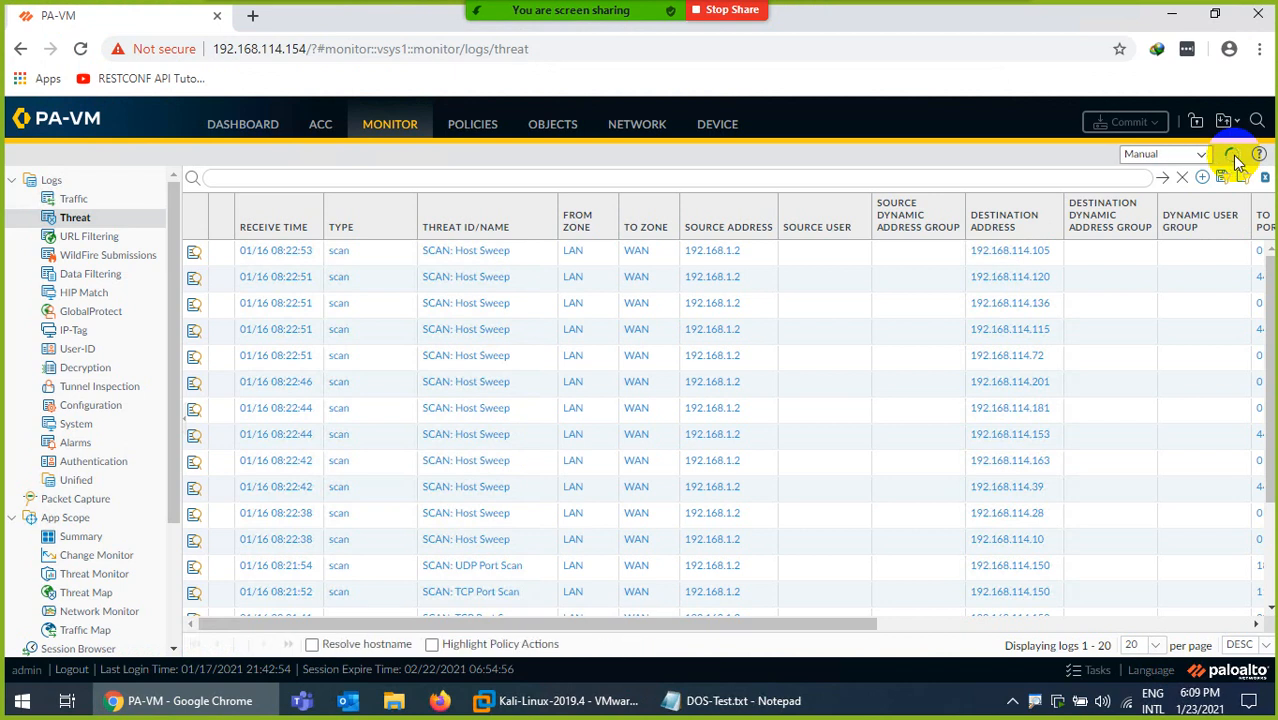
{"action": "left_click", "coordinate": [1237, 160]}
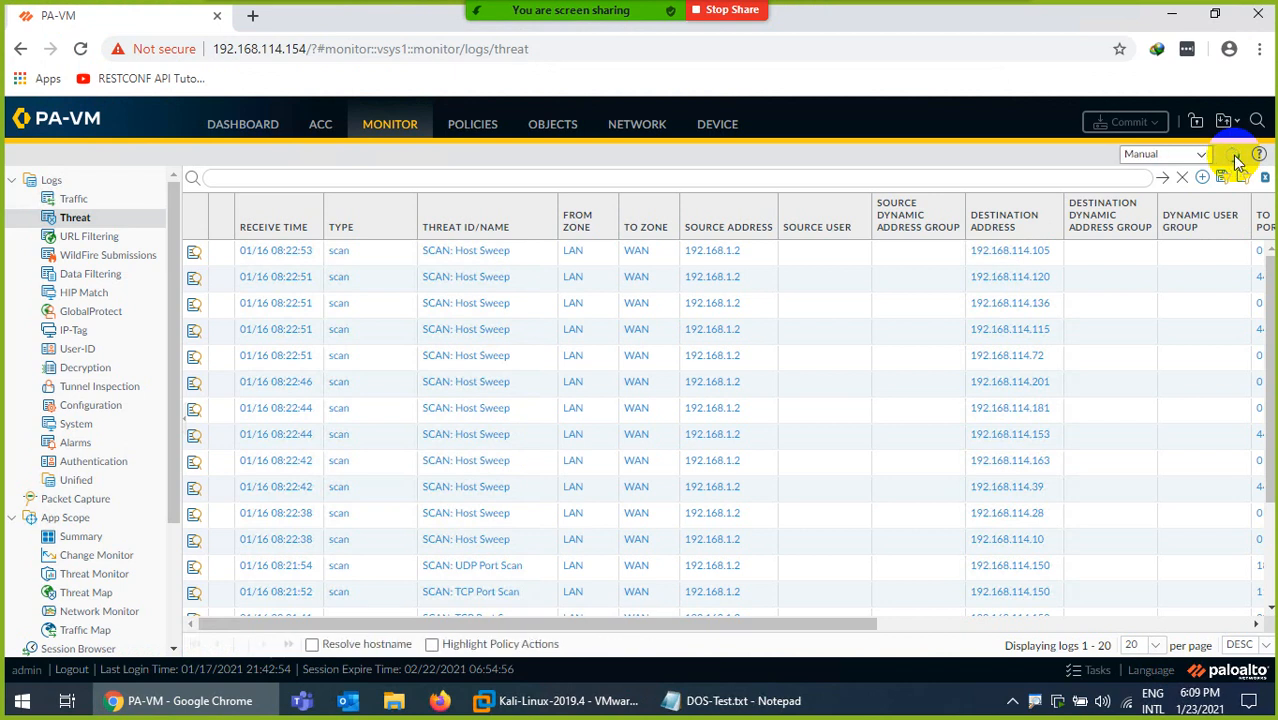
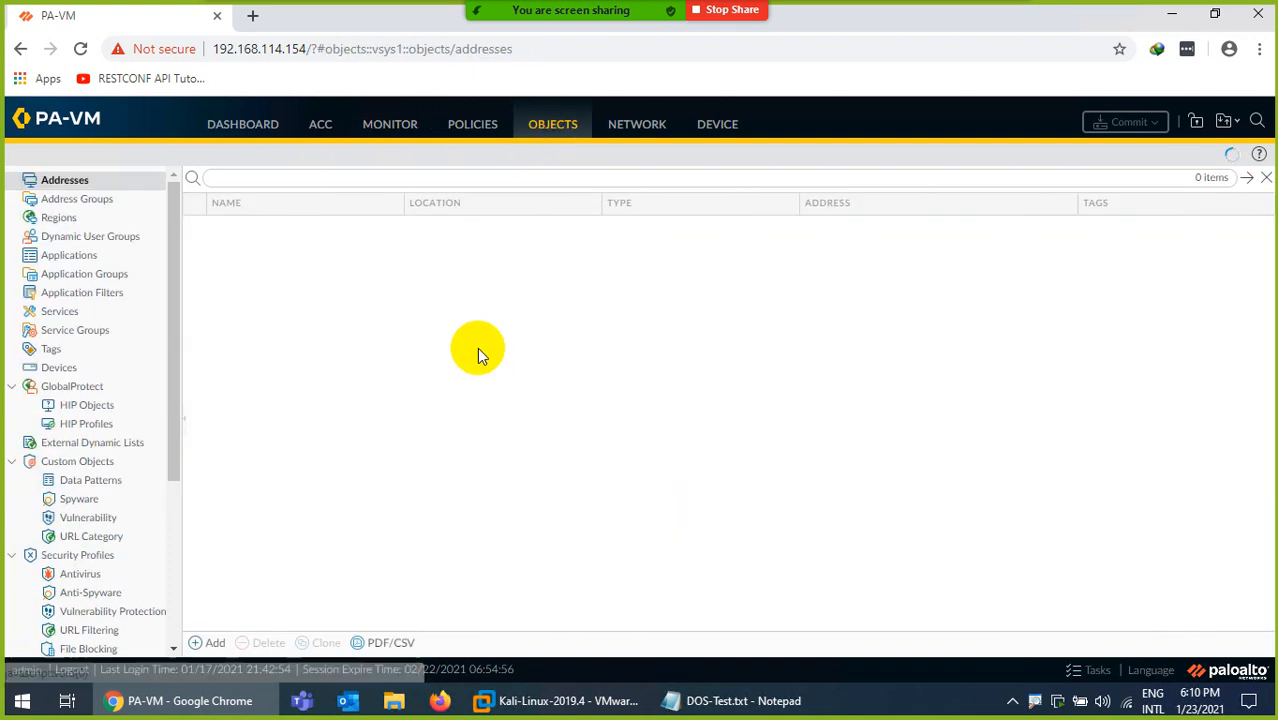
Check the DoS Protection profiles, and try to delete the Zone-Protection profile from the zone protection network profiles.
{"action": "scroll", "coordinate": [100, 610], "scroll_direction": "down", "scroll_amount": 3}
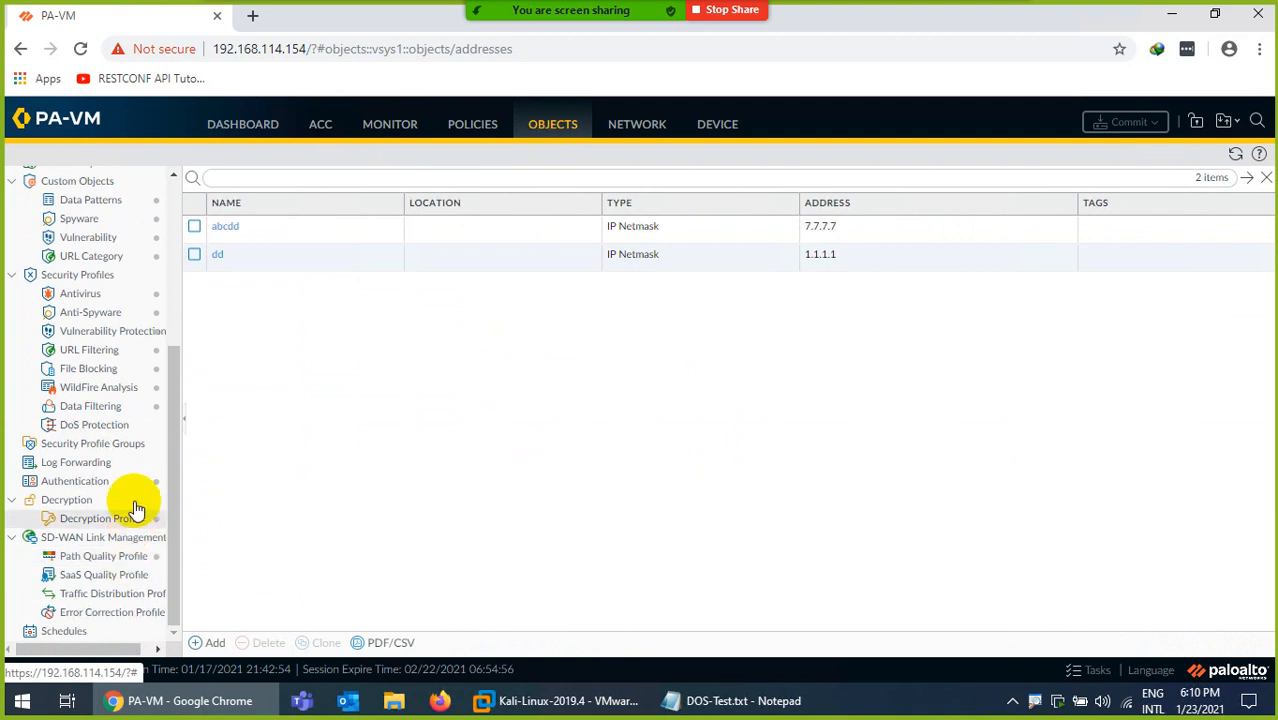
{"action": "left_click", "coordinate": [100, 425]}
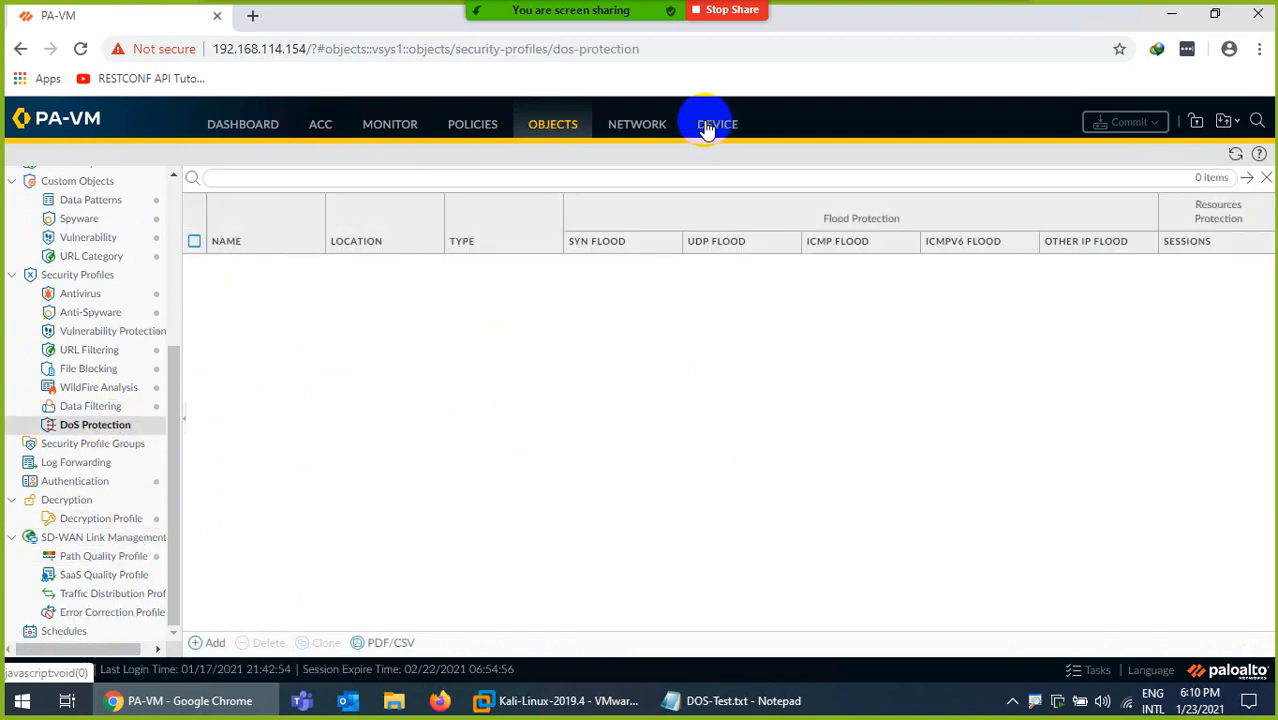
{"action": "left_click", "coordinate": [634, 142]}
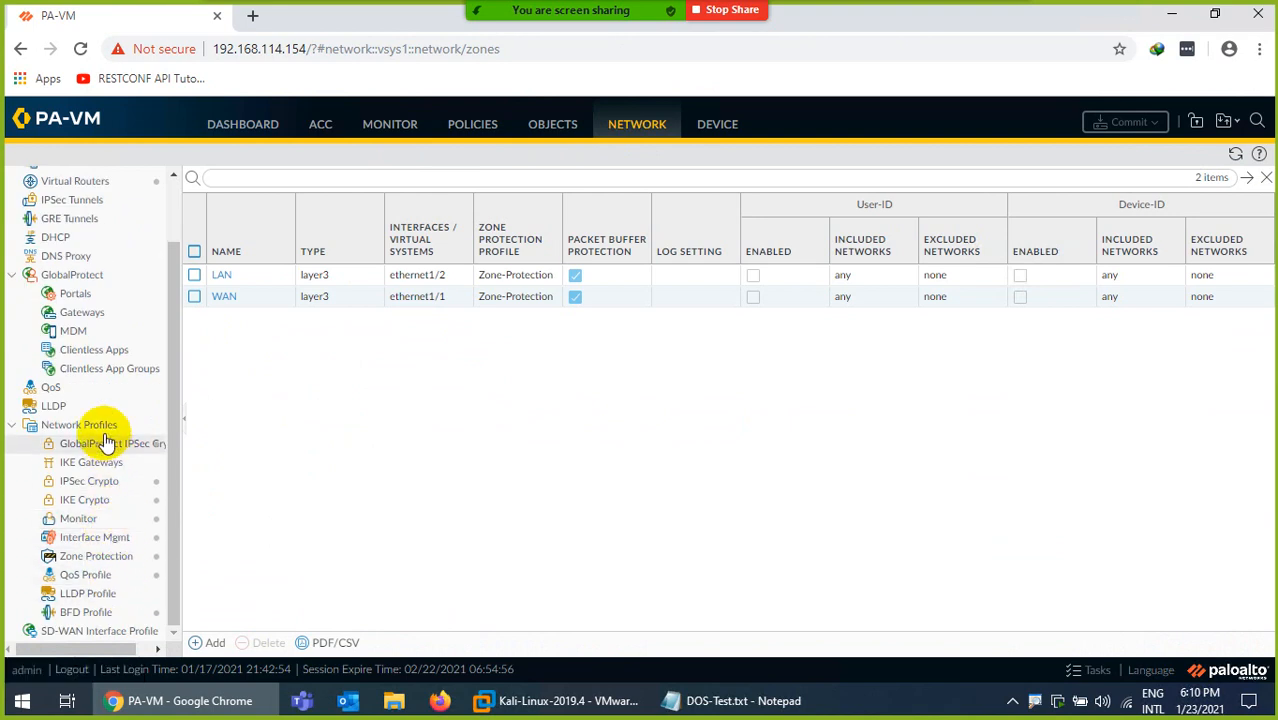
{"action": "left_click", "coordinate": [112, 556]}
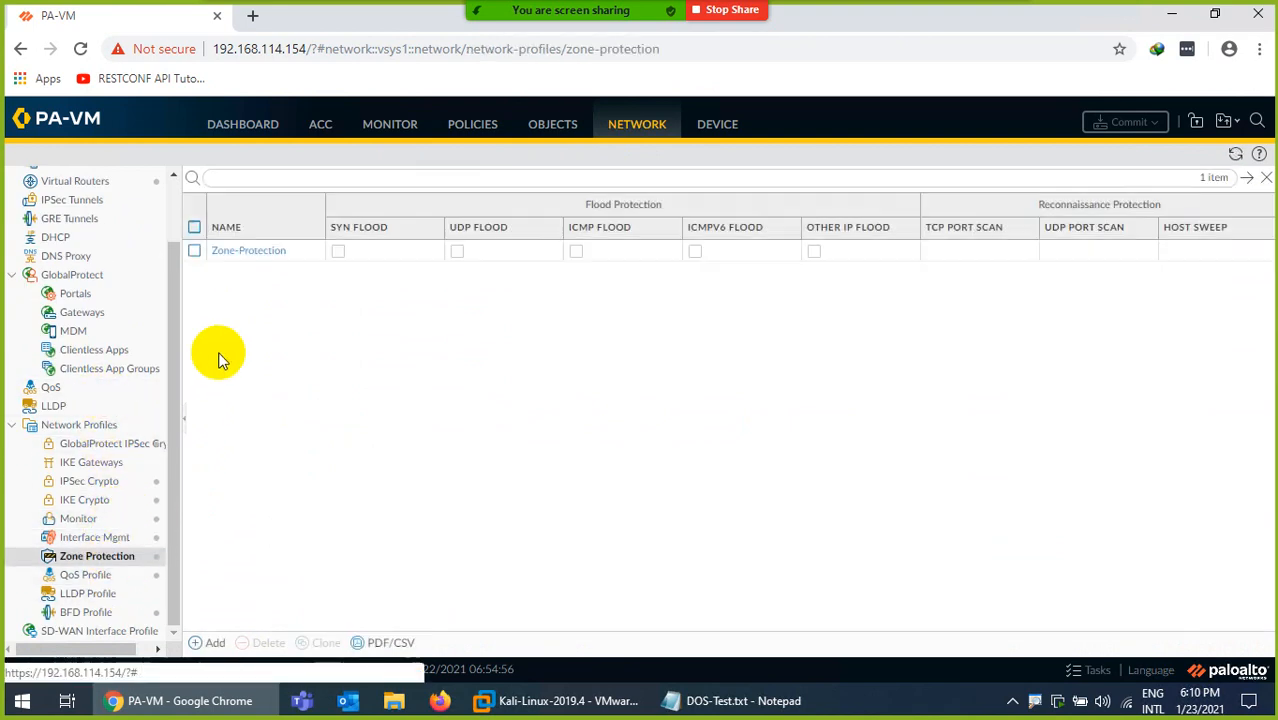
{"action": "left_click", "coordinate": [194, 250]}
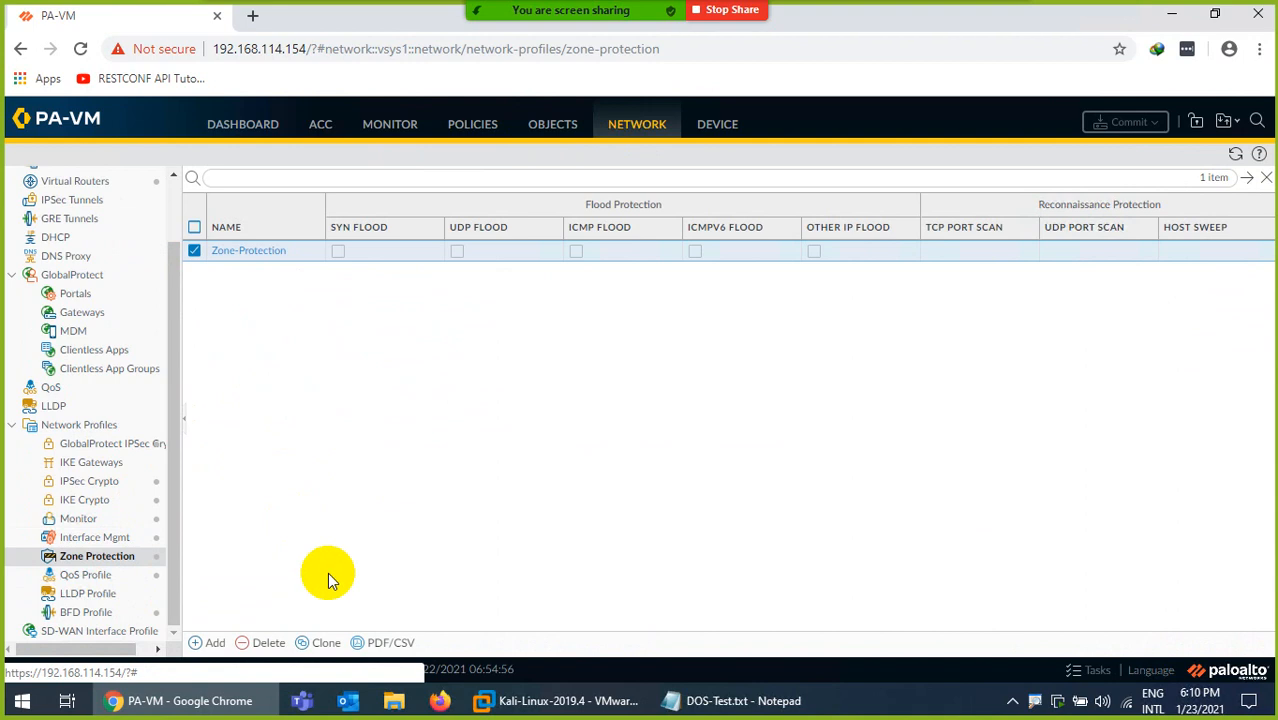
{"action": "left_click", "coordinate": [262, 642]}
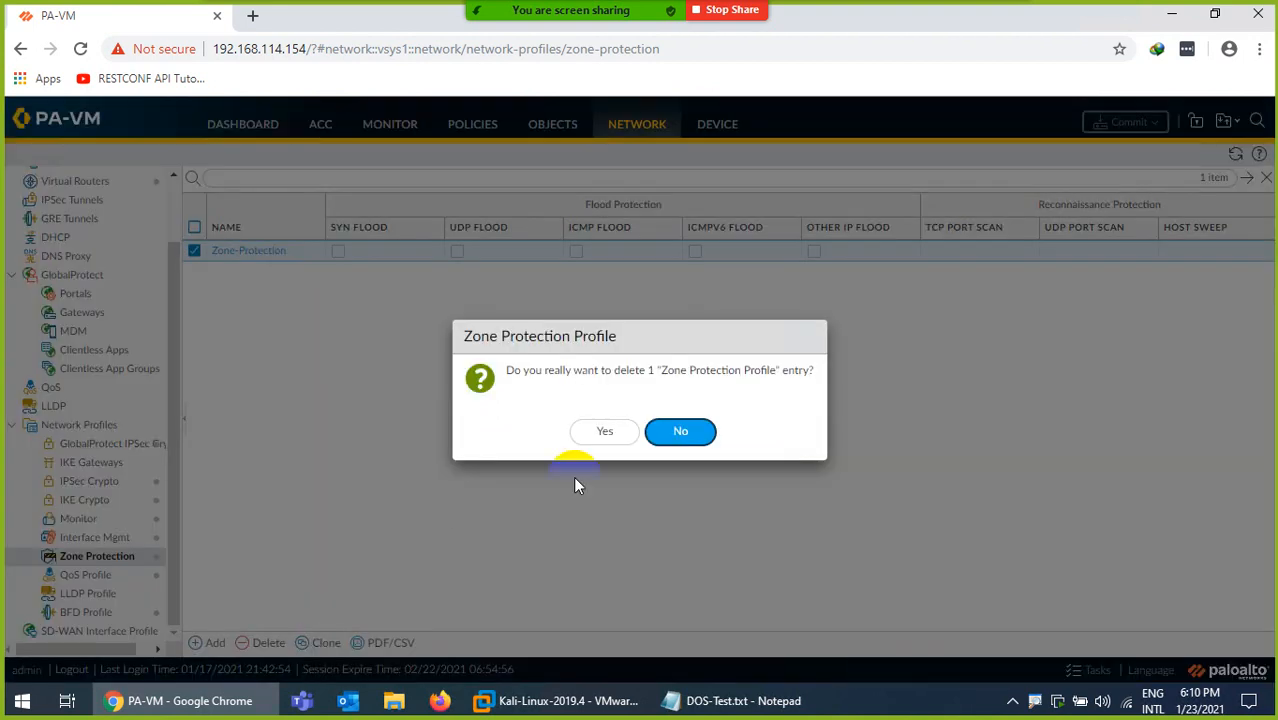
{"action": "left_click", "coordinate": [608, 432]}
{"action": "left_click", "coordinate": [645, 463]}
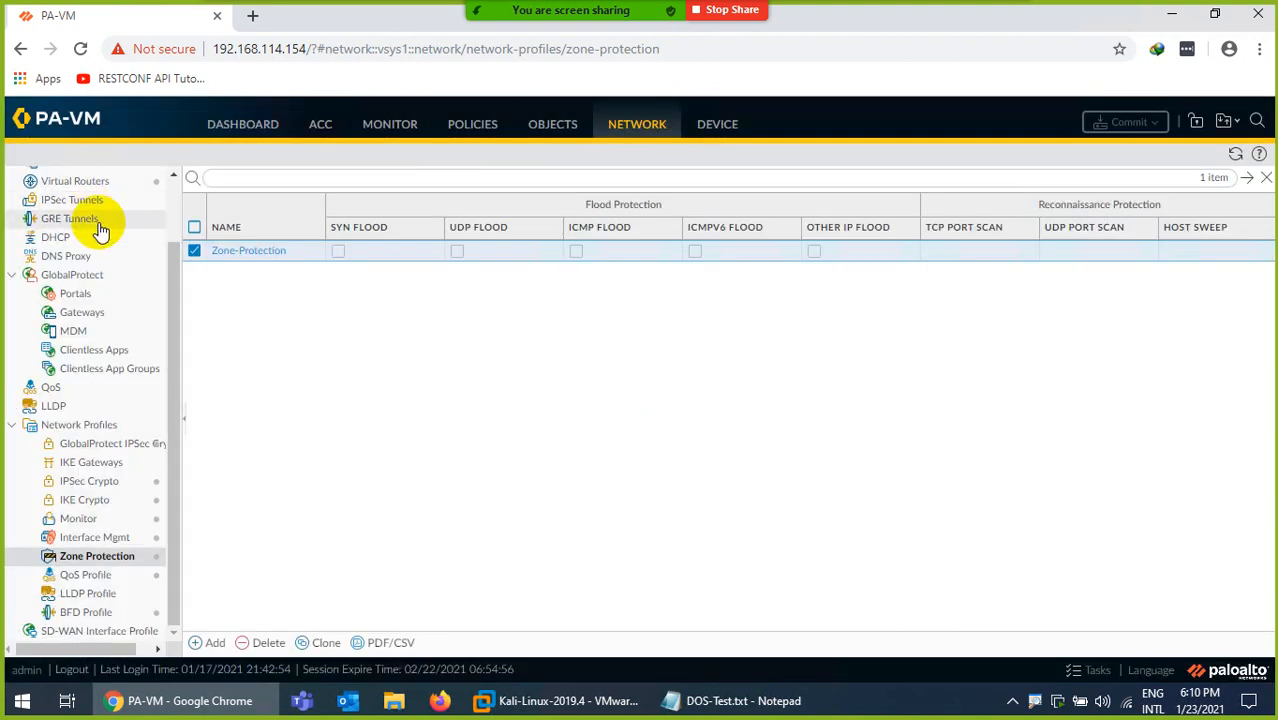
Set the LAN zone's Zone Protection Profile to None and save the zone.
{"action": "scroll", "coordinate": [100, 230], "scroll_direction": "up", "scroll_amount": 2}
{"action": "left_click", "coordinate": [63, 181]}
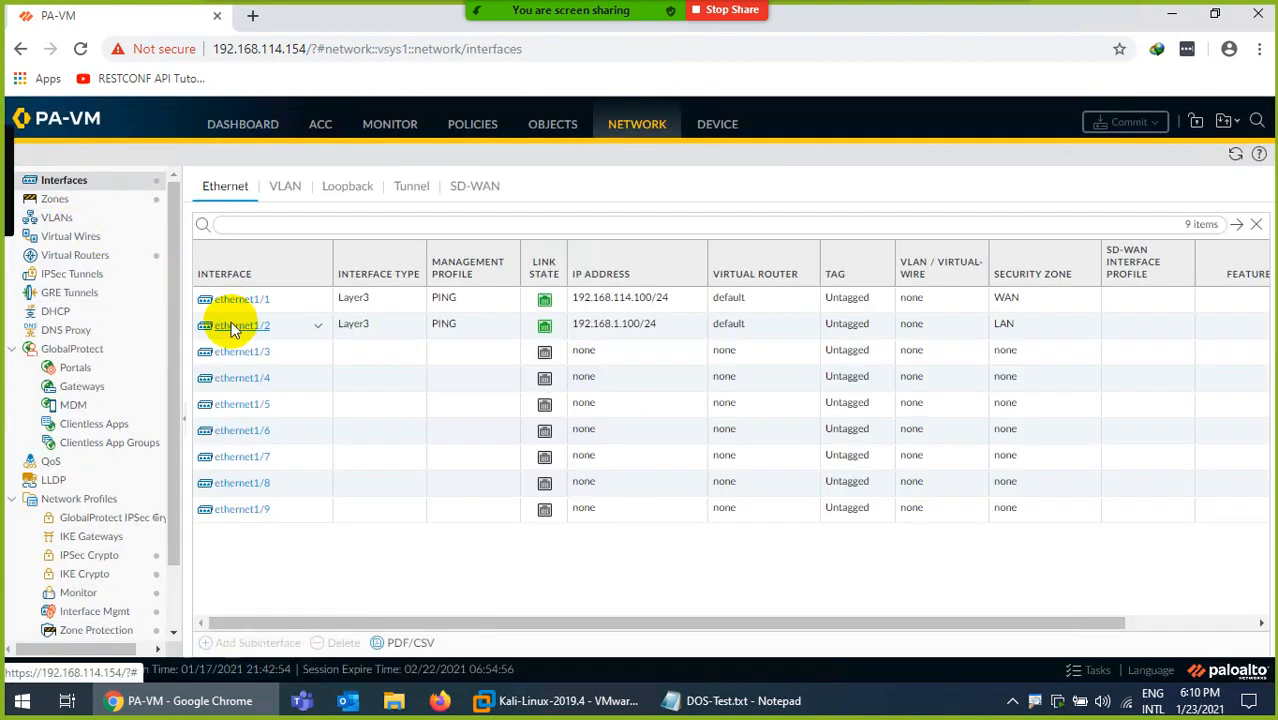
{"action": "left_click", "coordinate": [55, 198]}
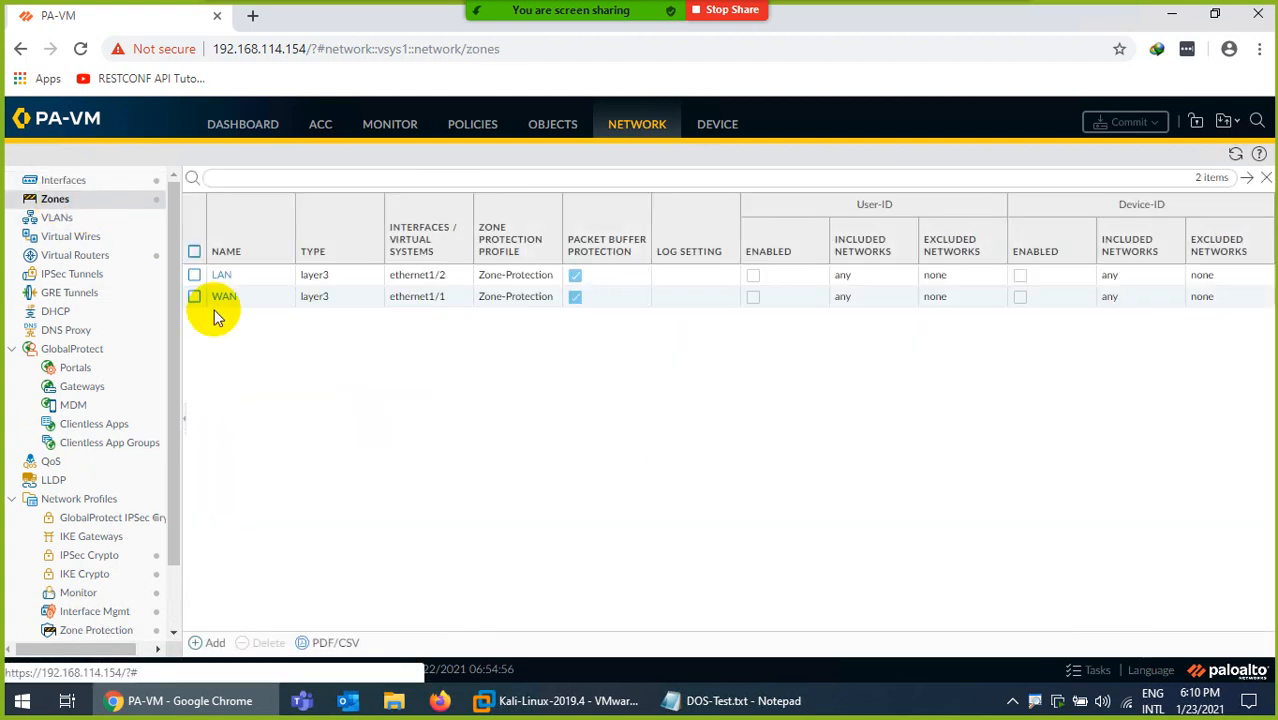
{"action": "left_click", "coordinate": [221, 275]}
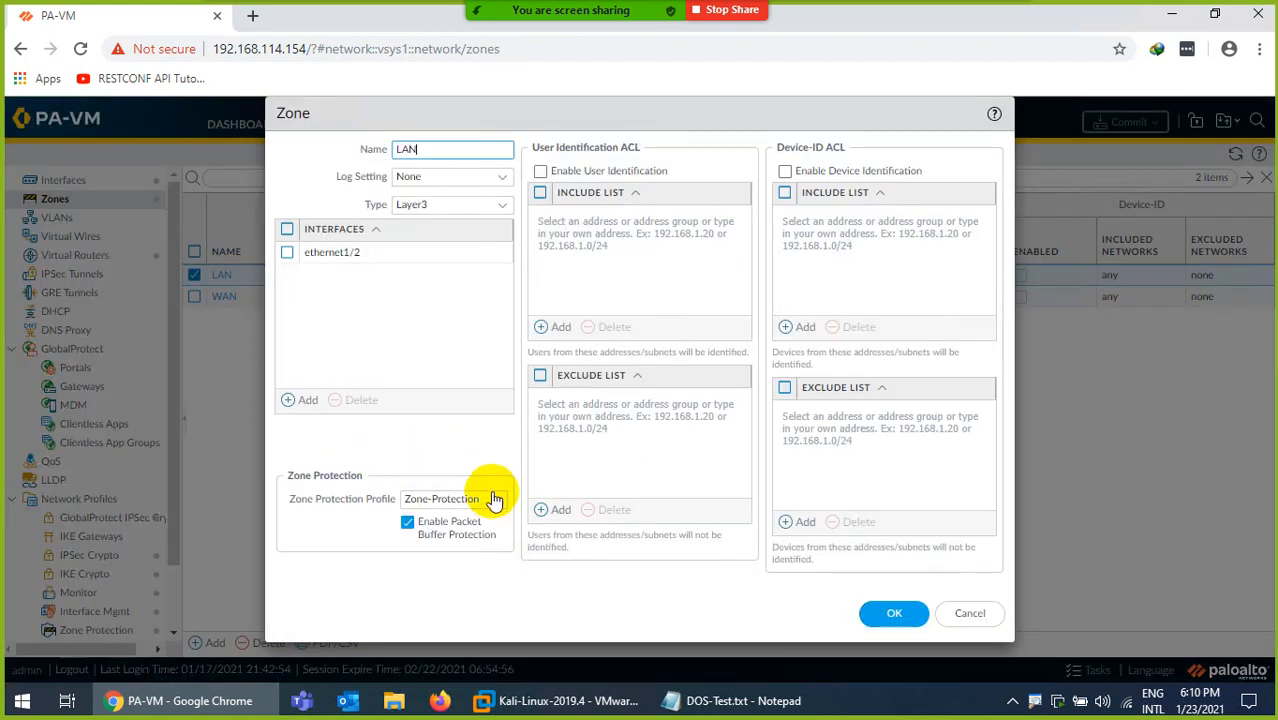
{"action": "left_click", "coordinate": [493, 500]}
{"action": "left_click", "coordinate": [424, 524]}
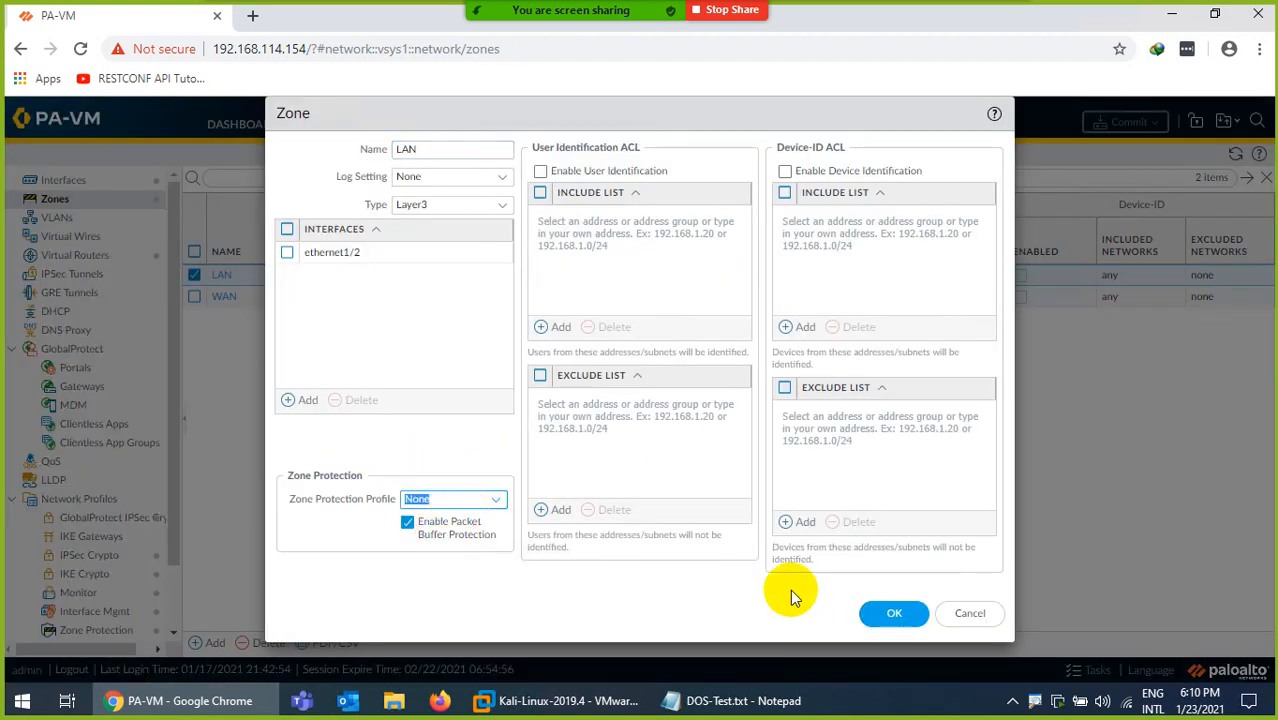
{"action": "left_click", "coordinate": [890, 612]}
Set the WAN zone's Zone Protection Profile to None and save the zone.
{"action": "left_click", "coordinate": [228, 306]}
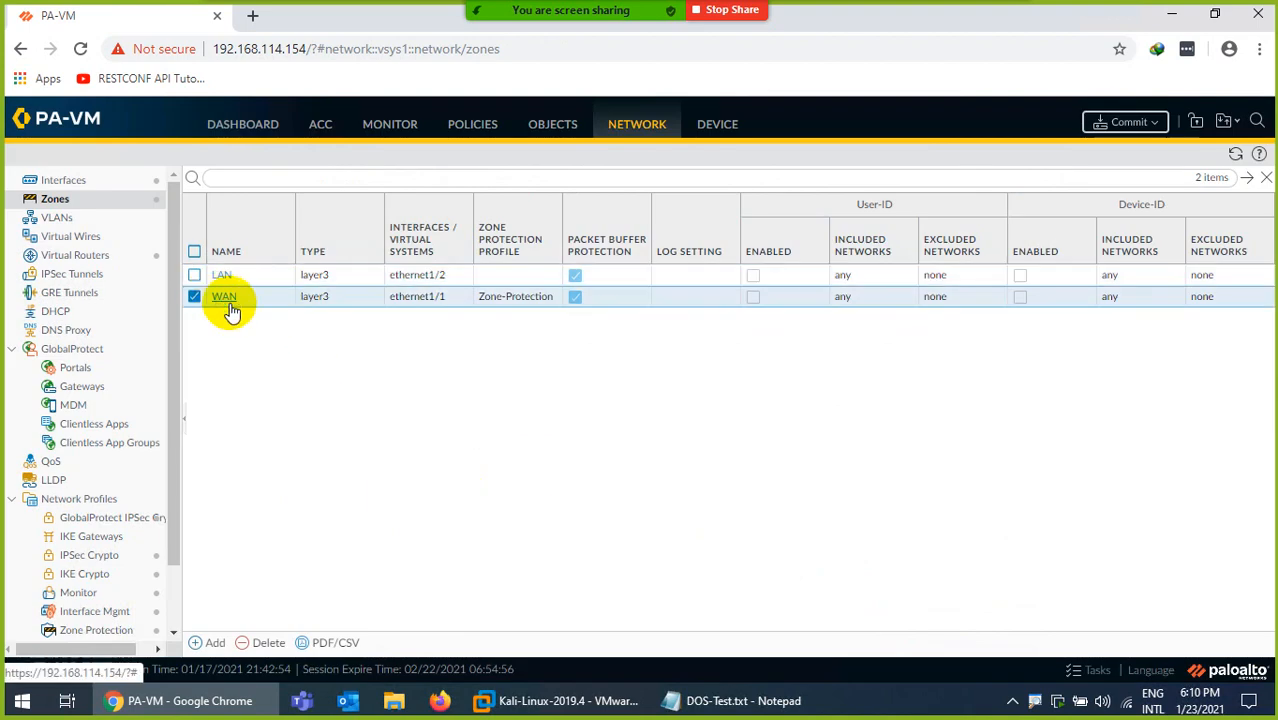
{"action": "left_click", "coordinate": [226, 300]}
{"action": "left_click", "coordinate": [495, 502]}
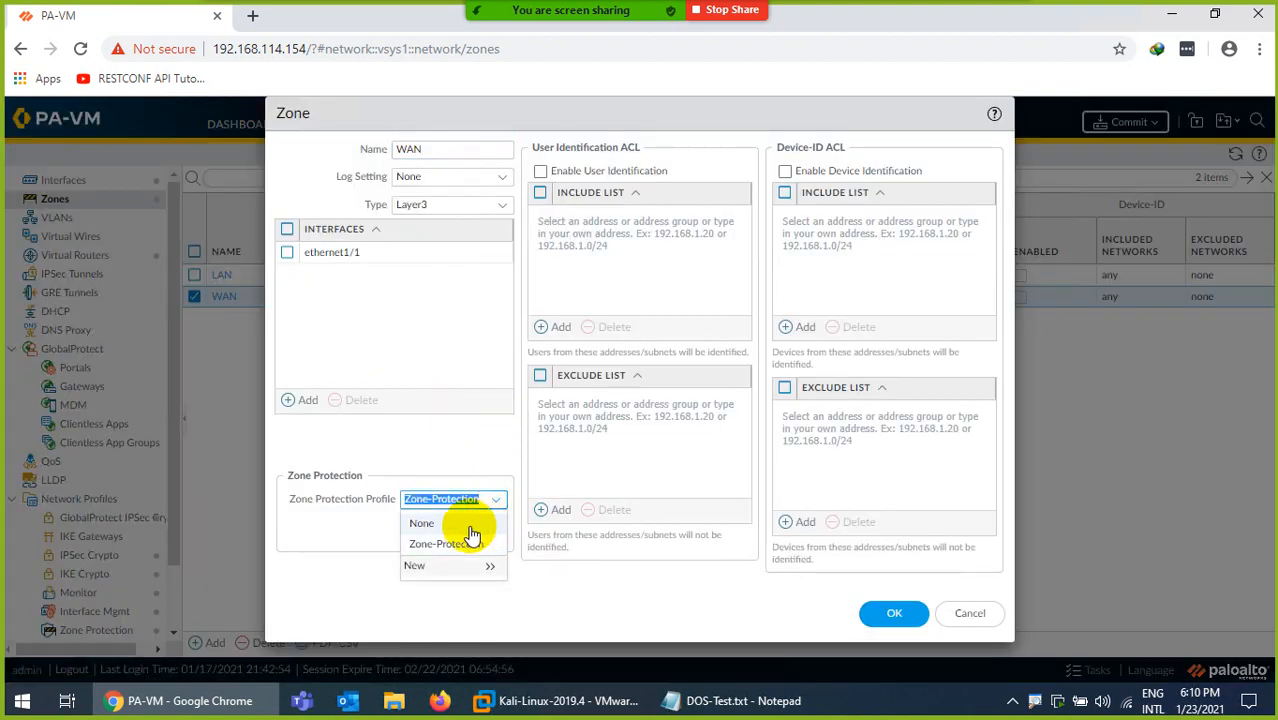
{"action": "left_click", "coordinate": [422, 523]}
{"action": "left_click", "coordinate": [884, 620]}
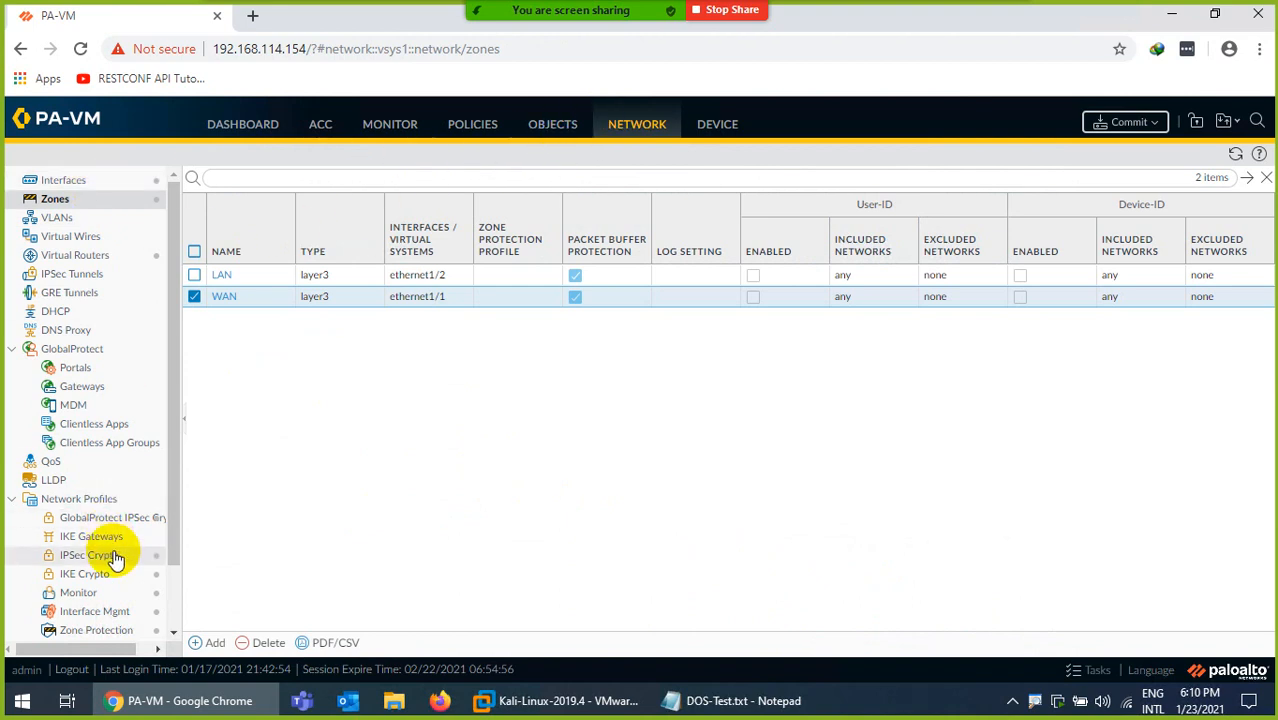
Delete the Zone-Protection profile from the zone protection network profiles and confirm the deletion.
{"action": "scroll", "coordinate": [125, 572], "scroll_direction": "down", "scroll_amount": 2}
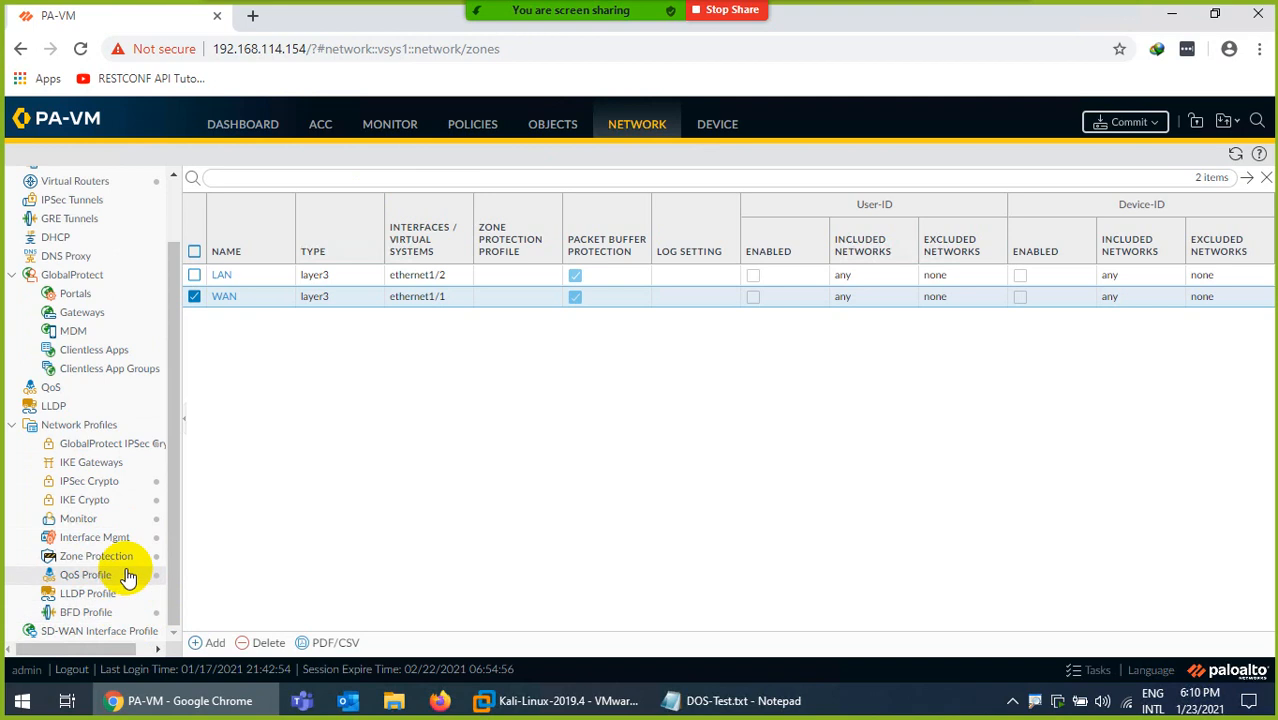
{"action": "scroll", "coordinate": [127, 560], "scroll_direction": "up", "scroll_amount": 2}
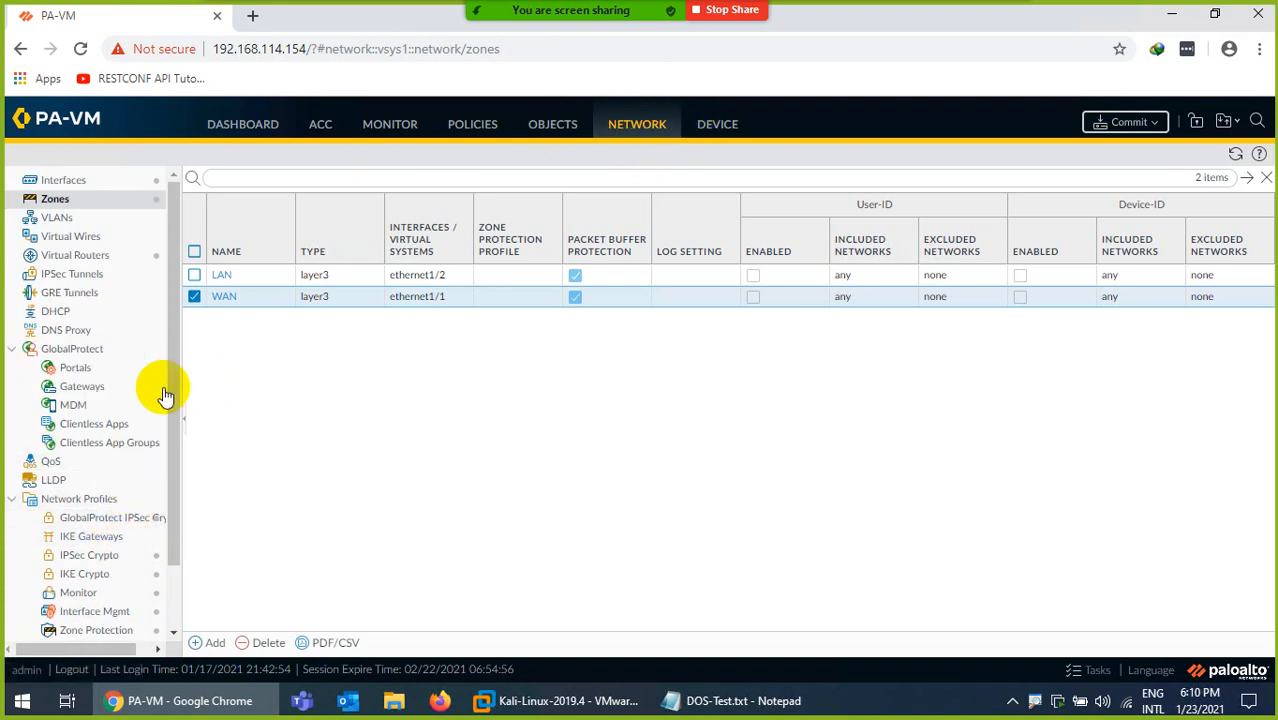
{"action": "scroll", "coordinate": [165, 395], "scroll_direction": "down", "scroll_amount": 2}
{"action": "left_click", "coordinate": [157, 557]}
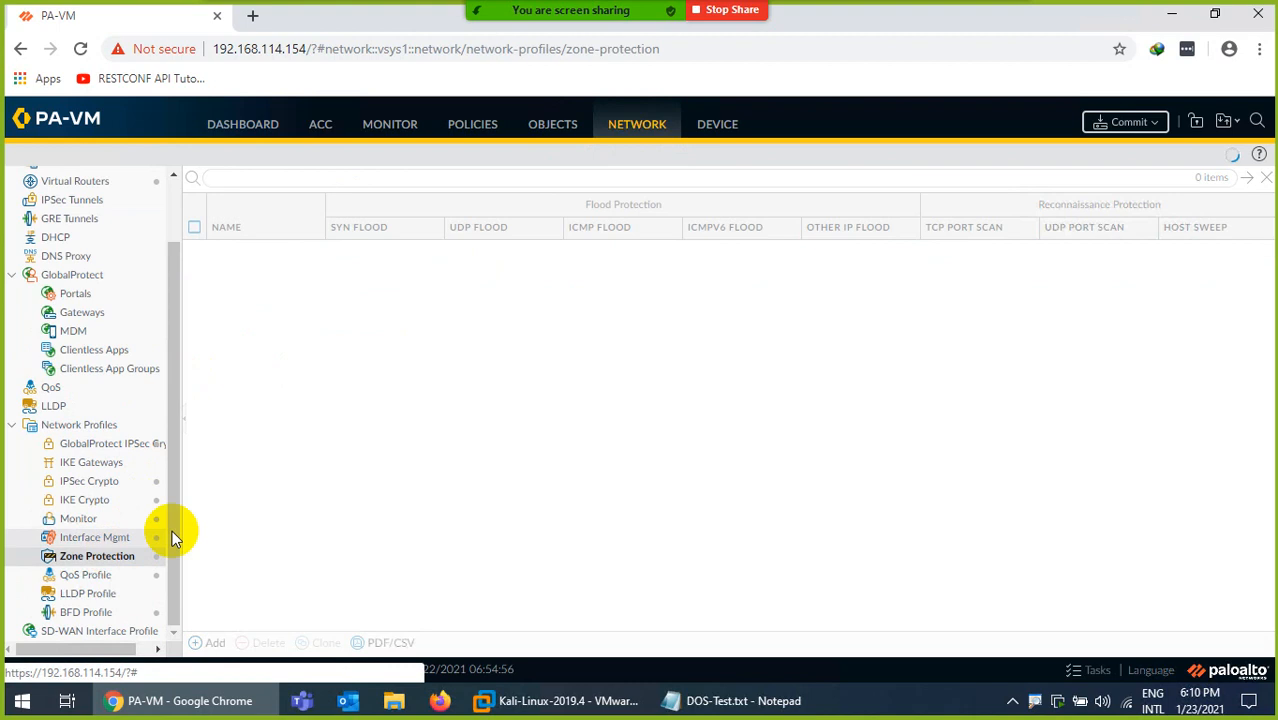
{"action": "left_click", "coordinate": [194, 251]}
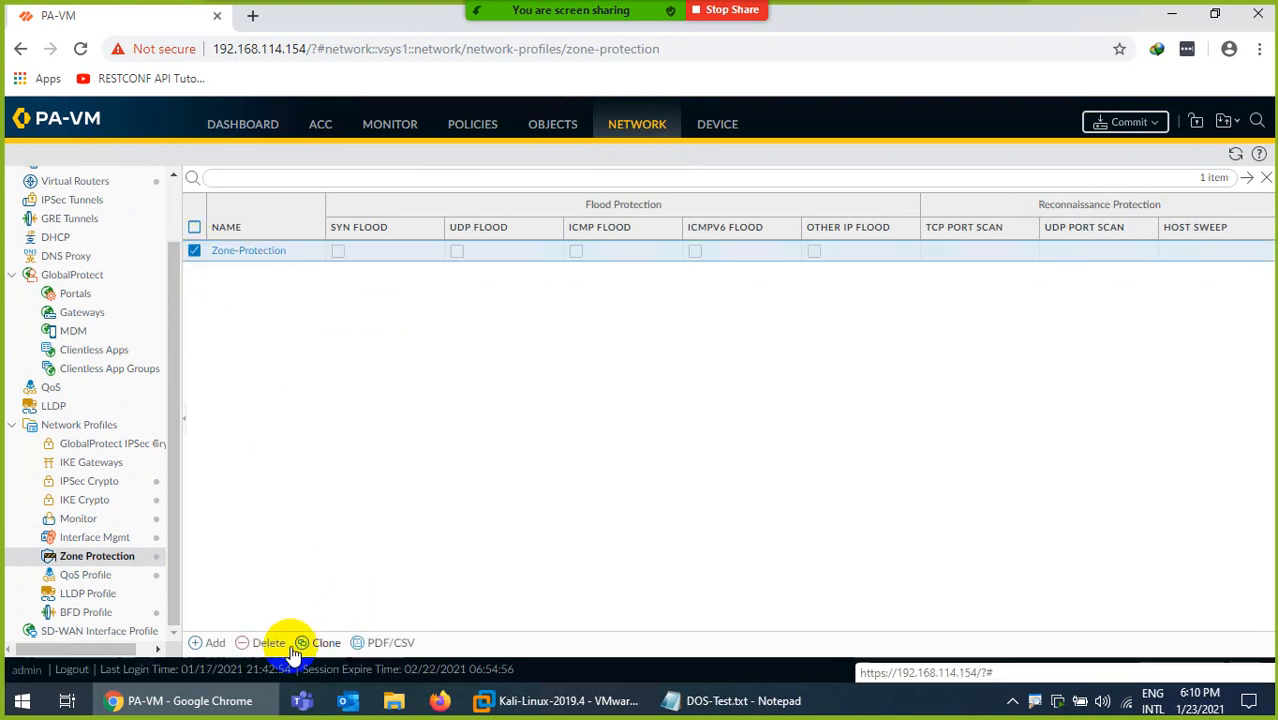
{"action": "left_click", "coordinate": [262, 642]}
{"action": "left_click", "coordinate": [609, 433]}
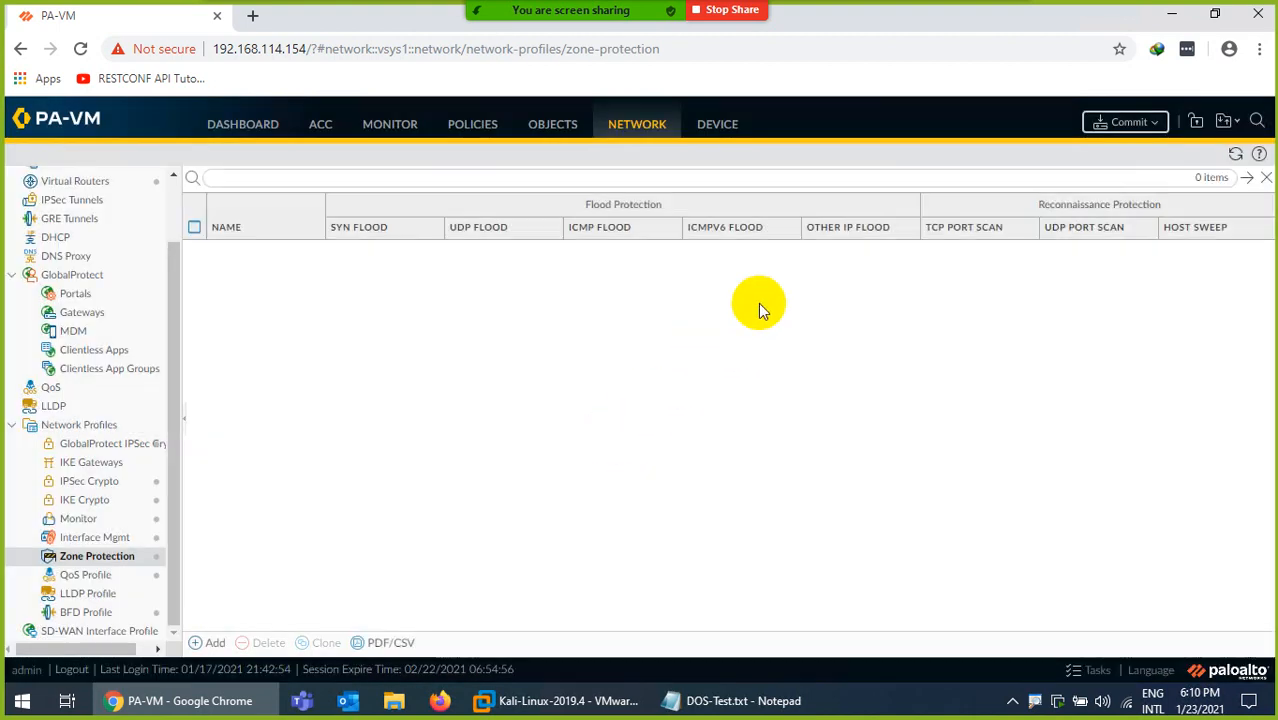
Commit all configuration changes and display the threat log, dismissing the commit status window.
{"action": "left_click", "coordinate": [1123, 122]}
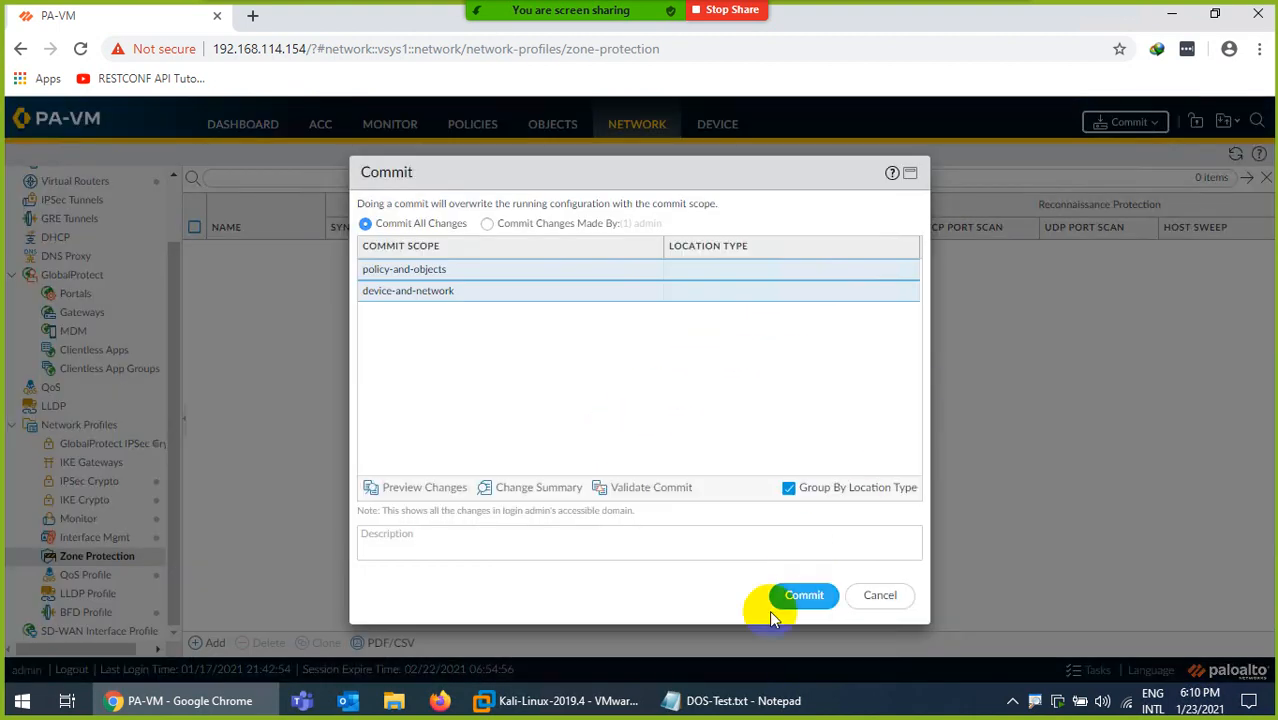
{"action": "left_click", "coordinate": [802, 598]}
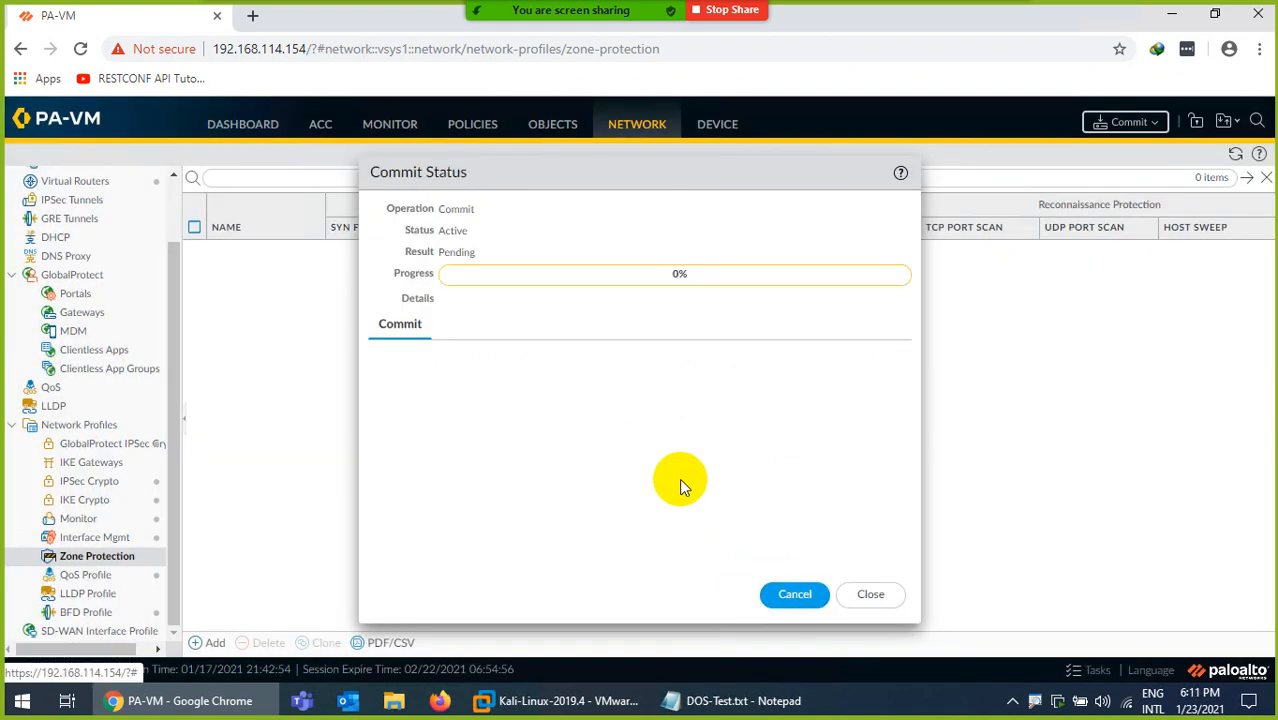
{"action": "left_click", "coordinate": [385, 123]}
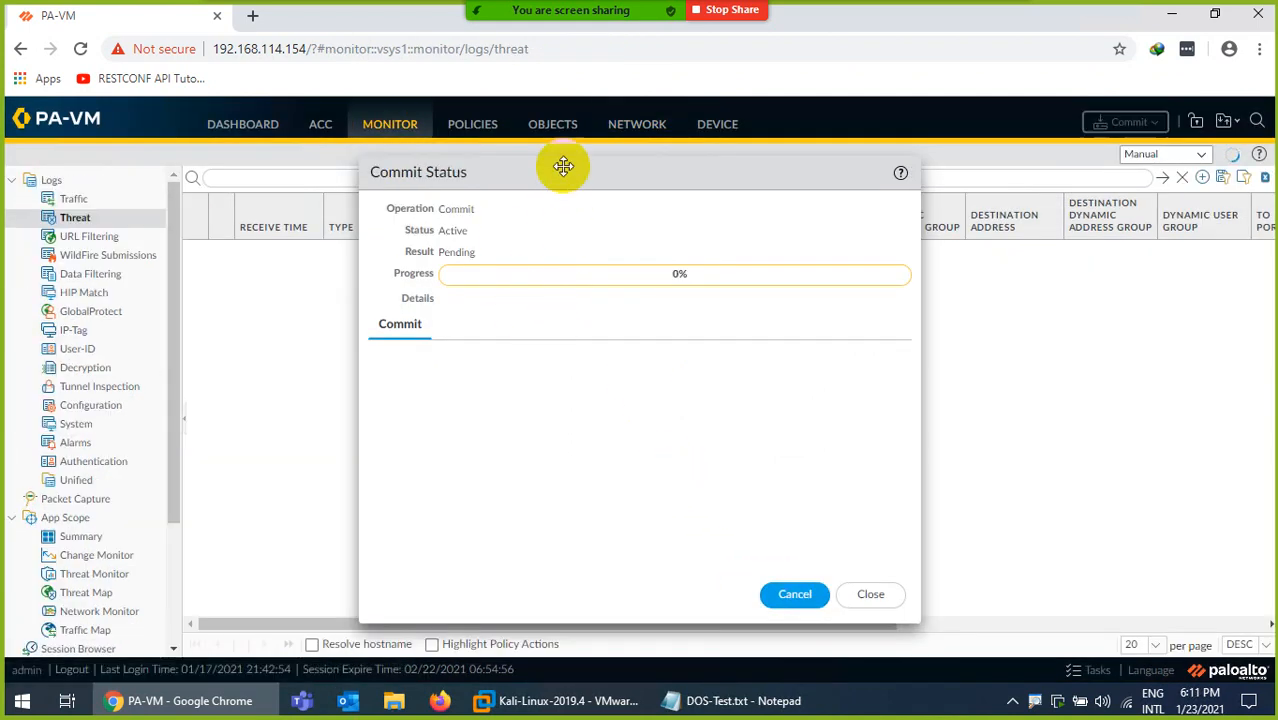
{"action": "left_click_drag", "start_coordinate": [562, 165], "coordinate": [846, 198]}
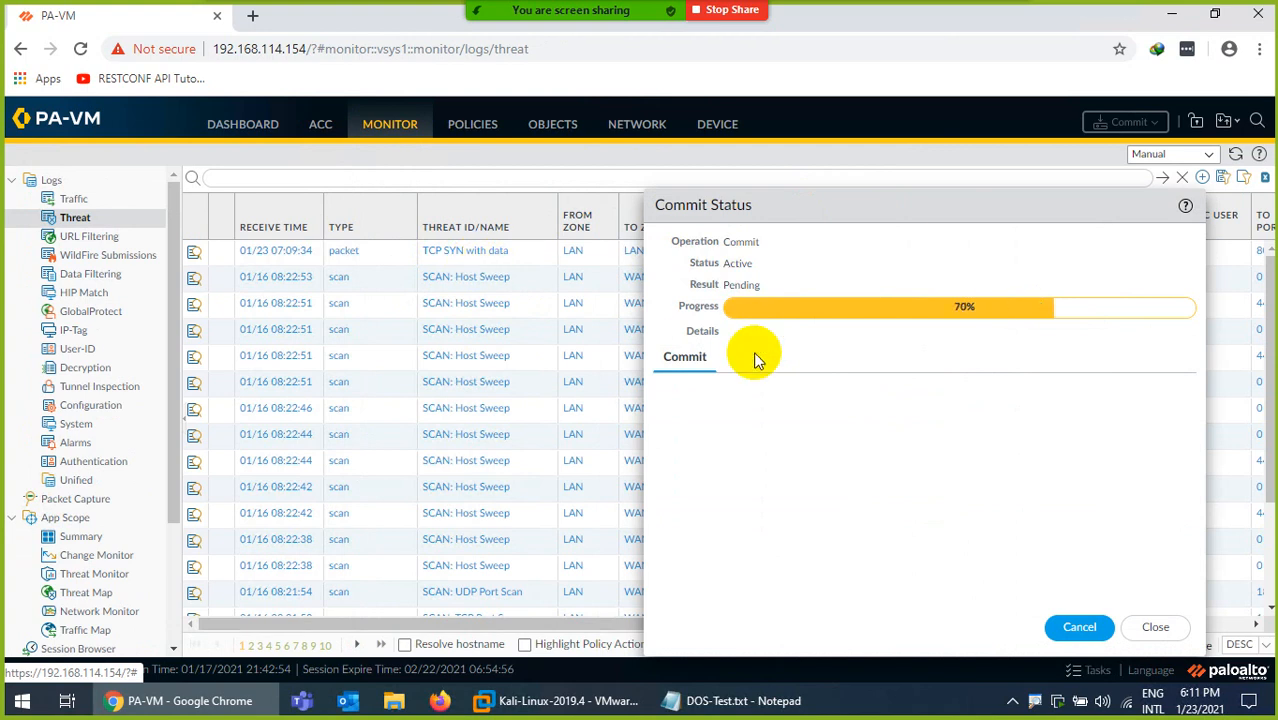
{"action": "left_click", "coordinate": [1156, 628]}
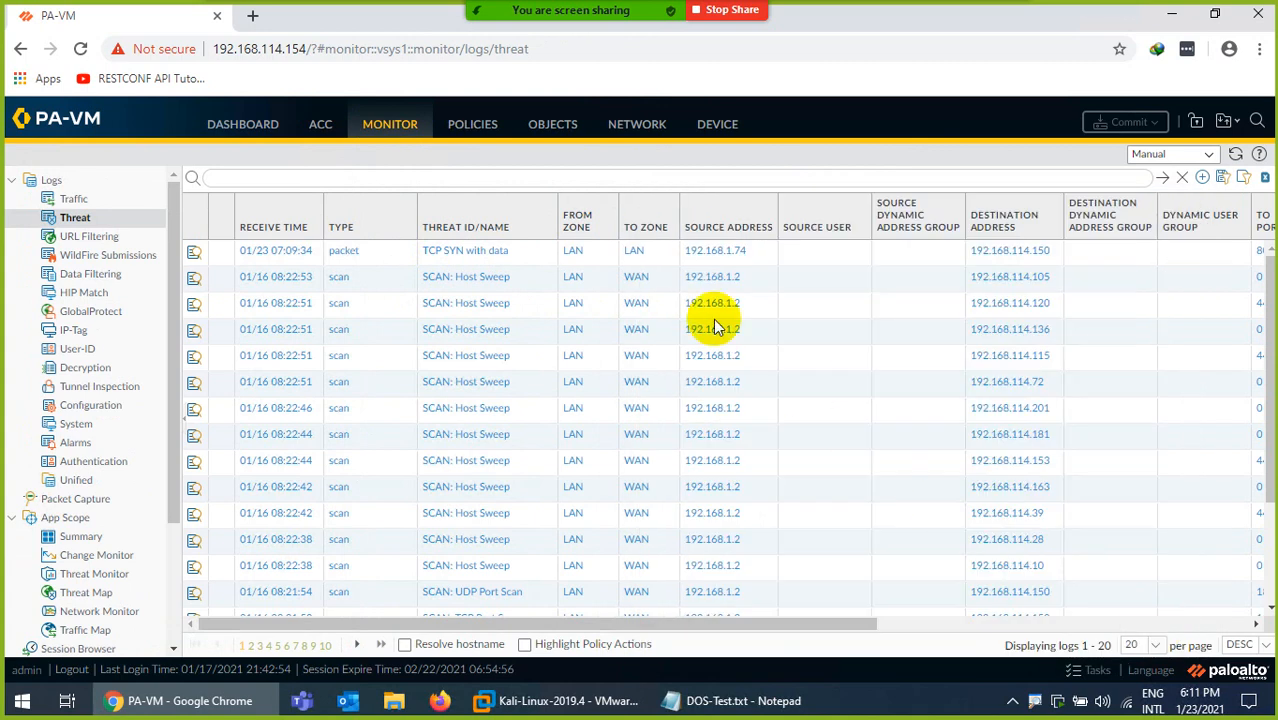
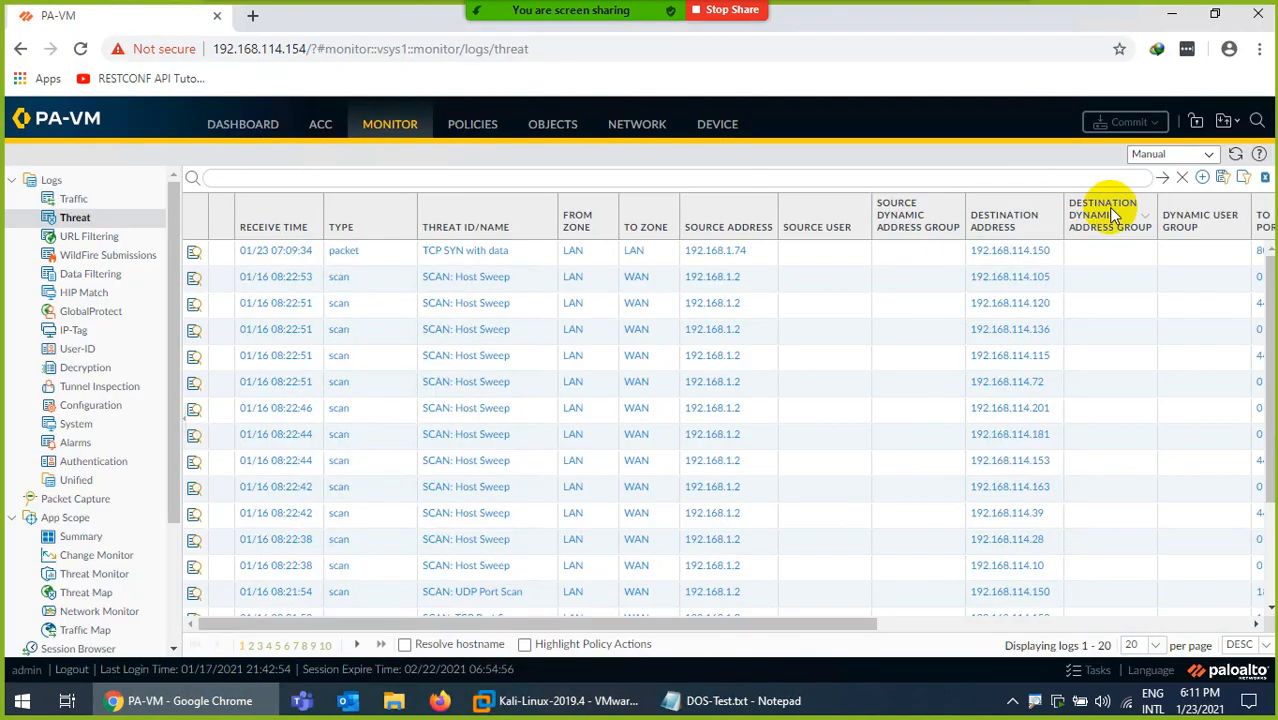
Refresh the threat log several times and examine its newest entries and further columns for Packet Buffer Protection events.
{"action": "left_click", "coordinate": [1234, 156]}
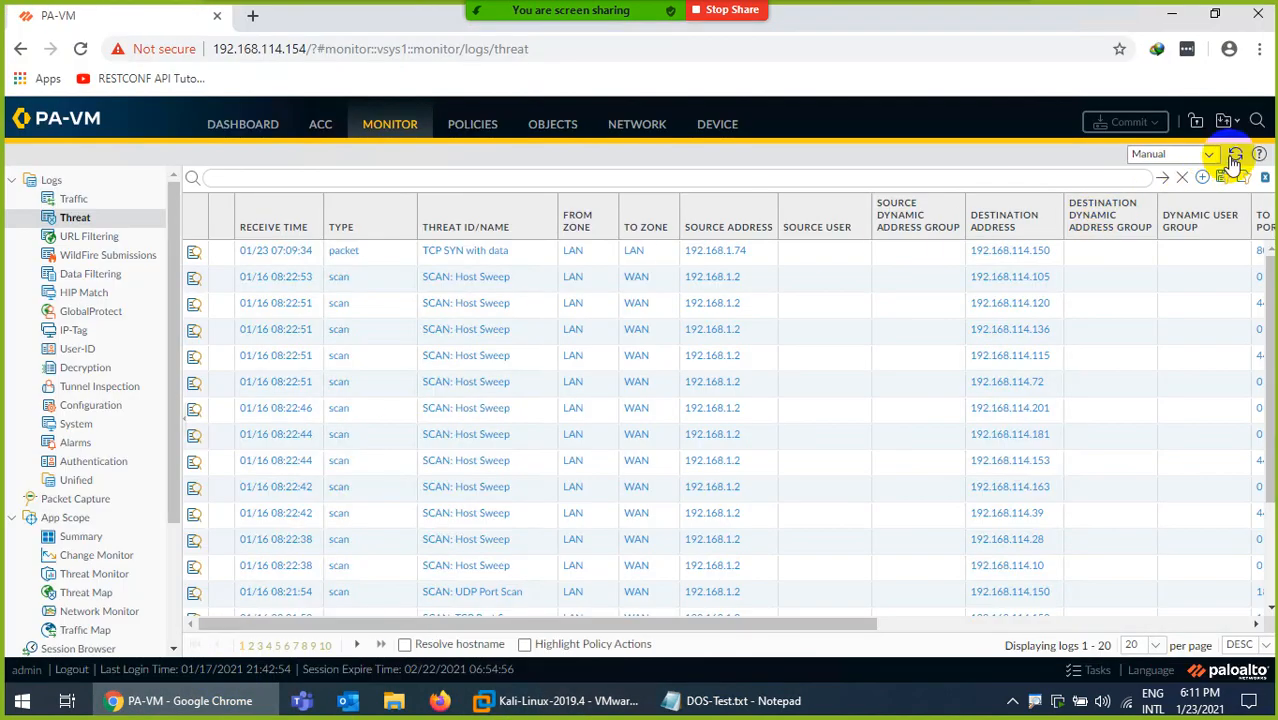
{"action": "left_click", "coordinate": [1234, 160]}
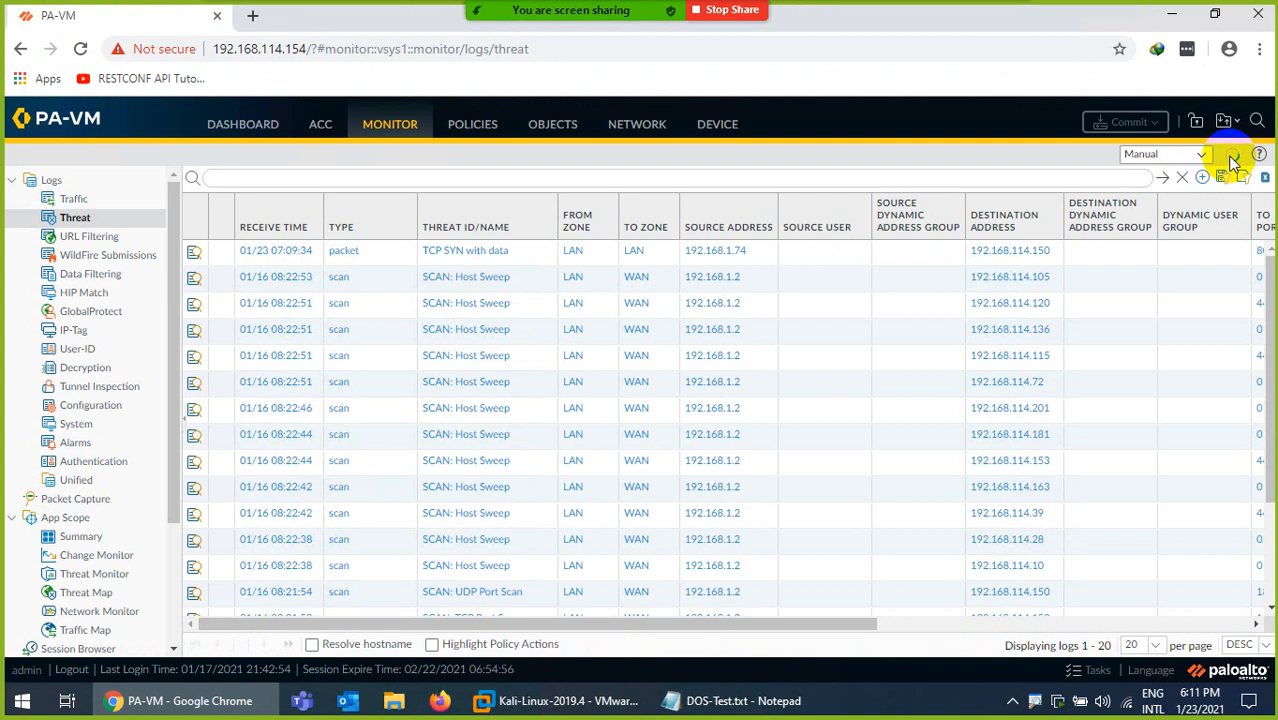
{"action": "left_click", "coordinate": [1232, 160]}
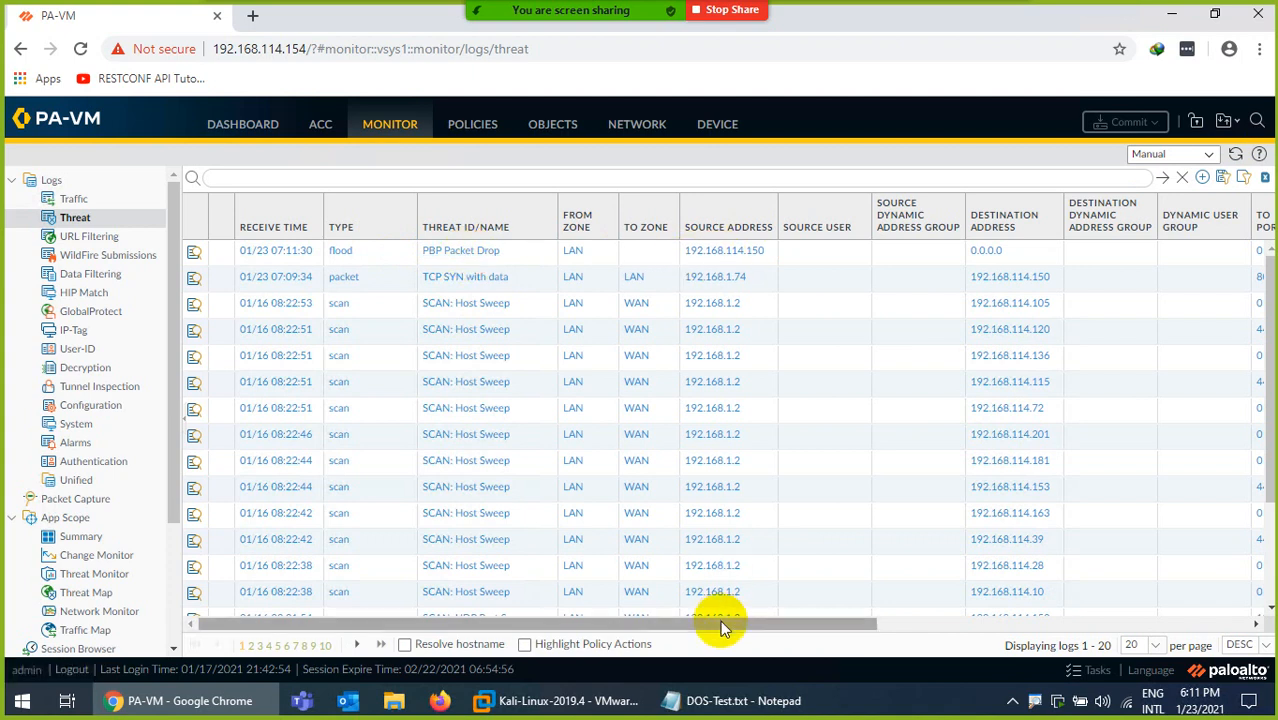
{"action": "left_click_drag", "start_coordinate": [722, 622], "coordinate": [640, 603]}
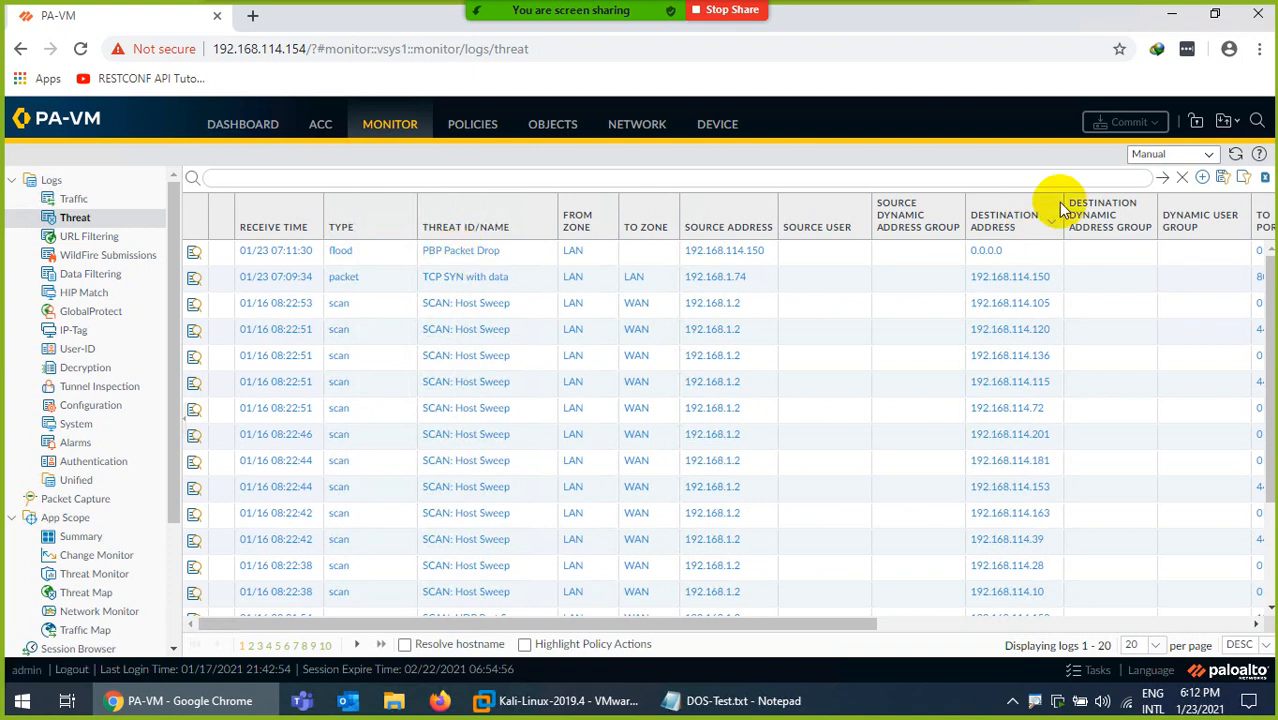
{"action": "left_click", "coordinate": [1237, 160]}
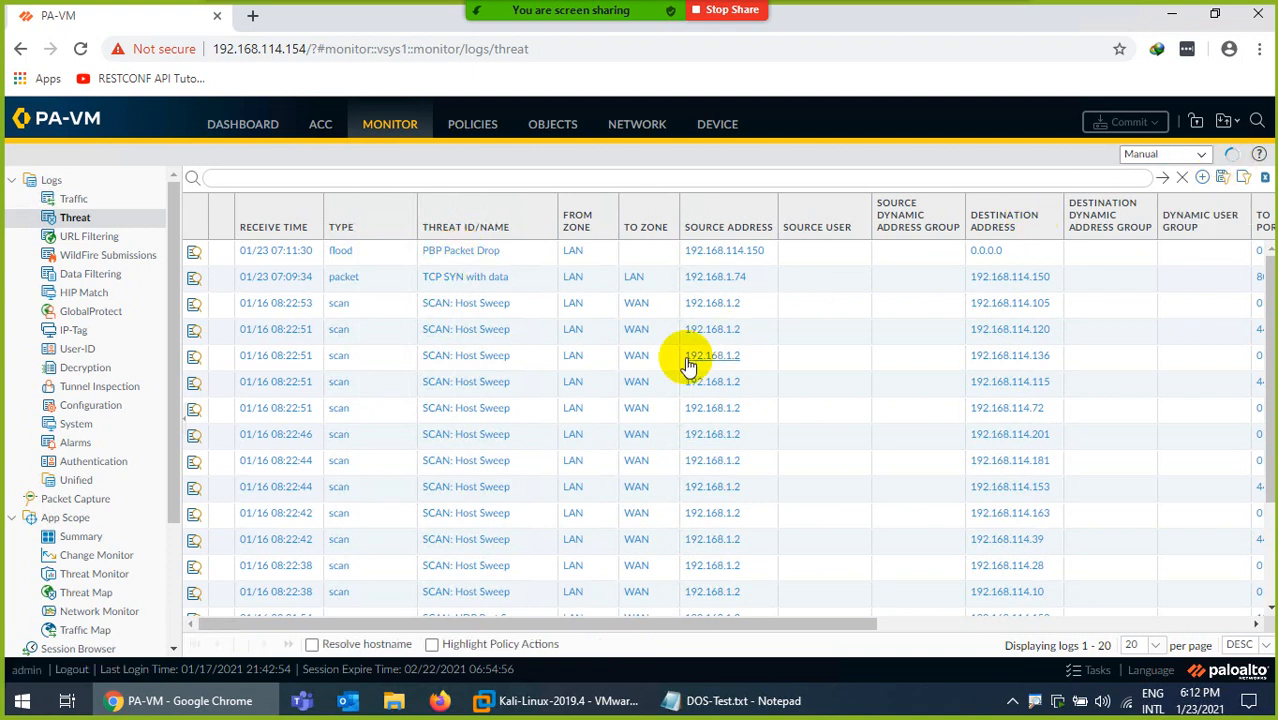
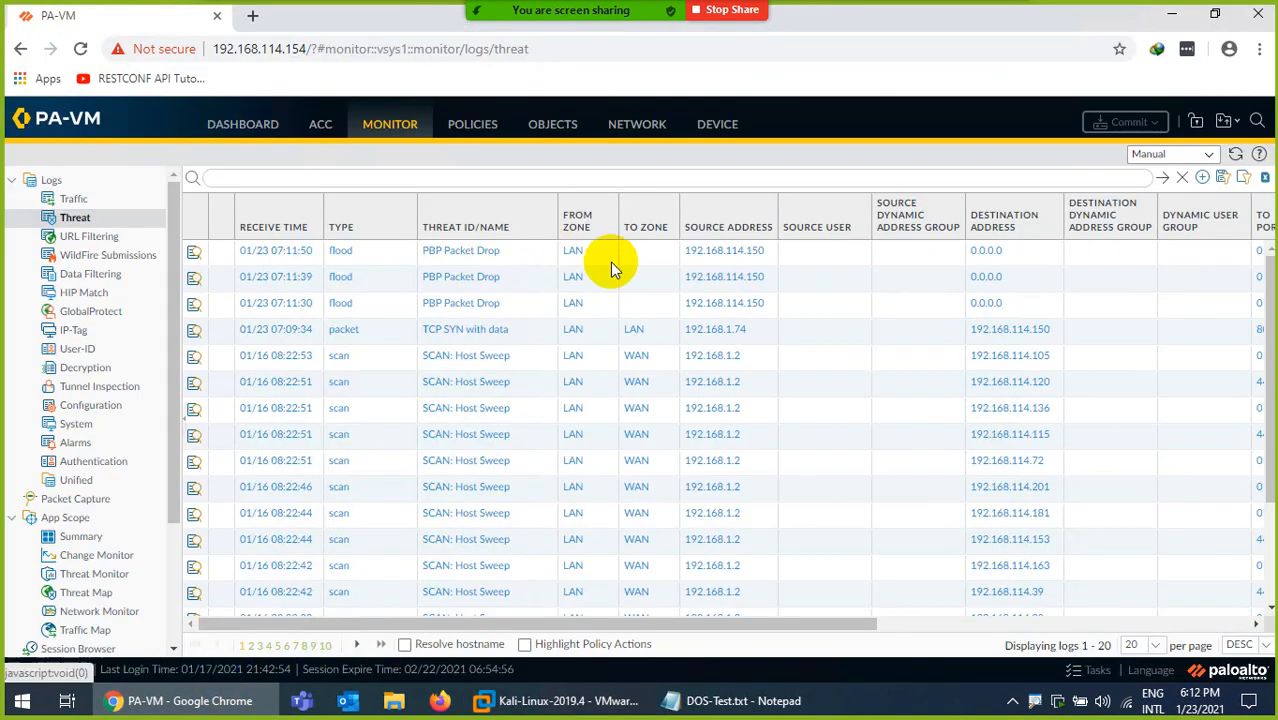
Switch to the Kali Linux virtual machine in VMware Workstation and review the hping3 flood attack output in its terminal.
{"action": "left_click", "coordinate": [566, 700]}
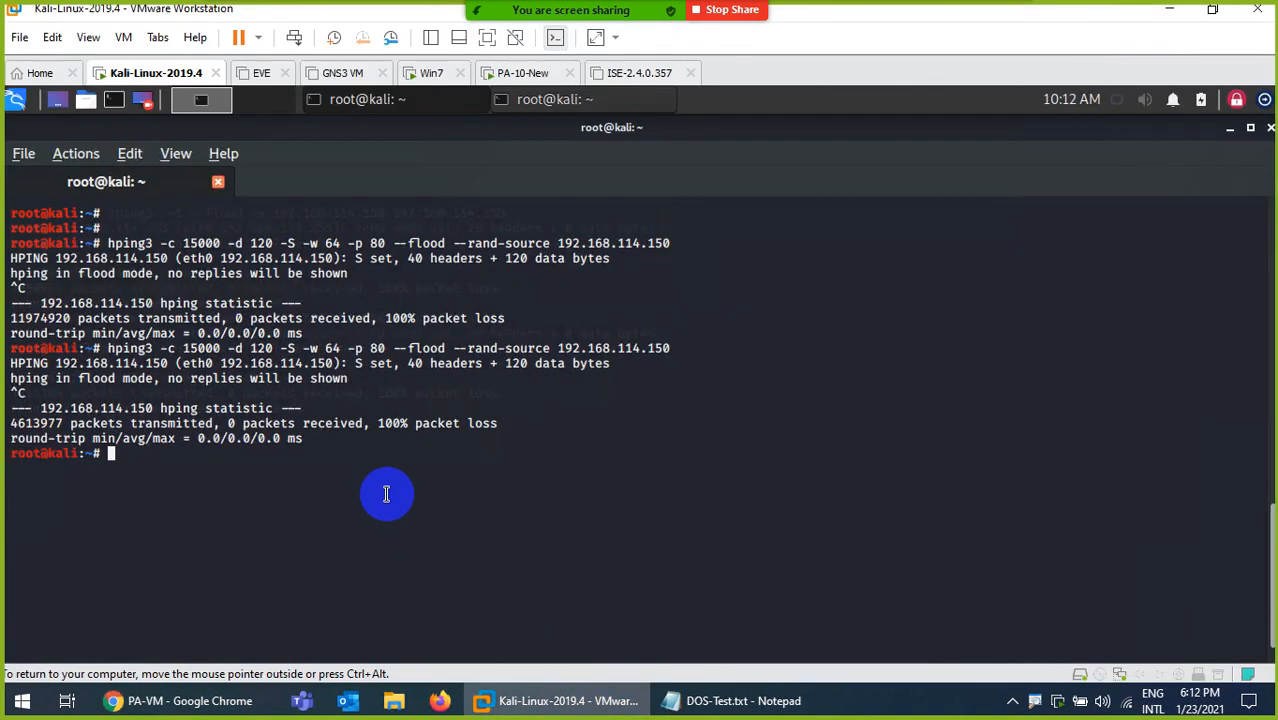
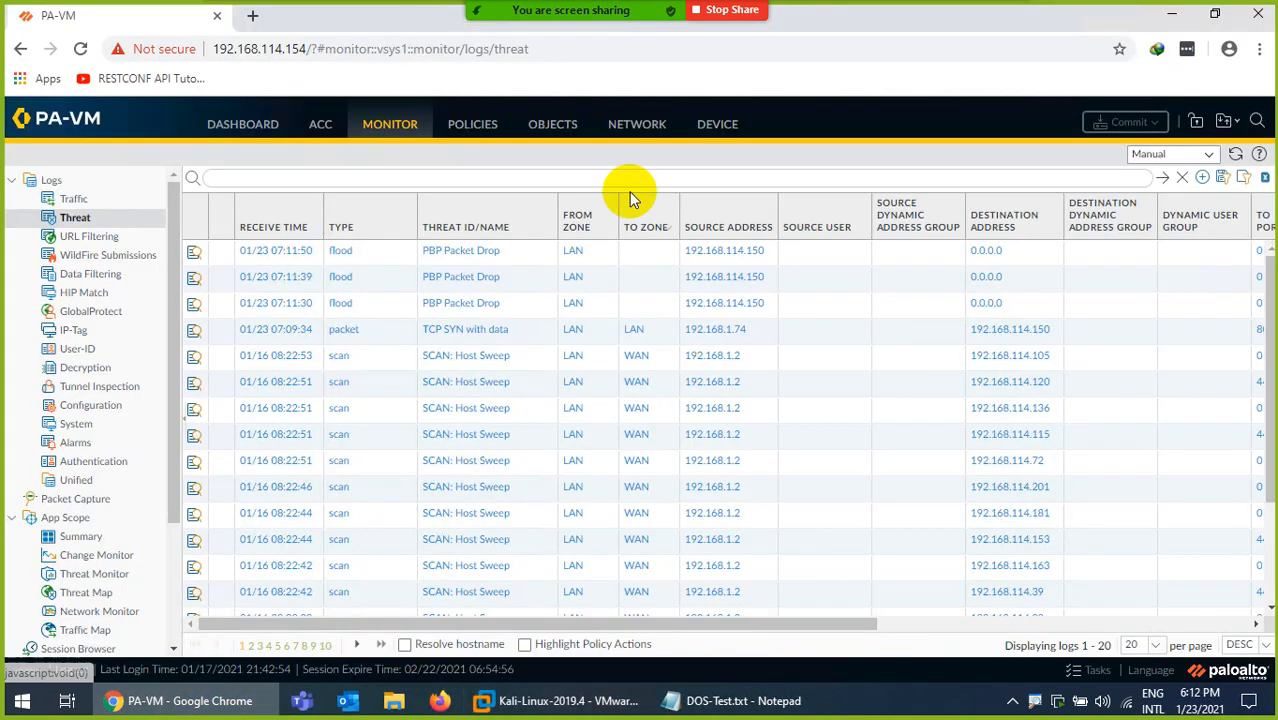
Review the Packet Buffer Protection thresholds in the firewall device's Session Settings and close them without changes.
{"action": "left_click", "coordinate": [710, 124]}
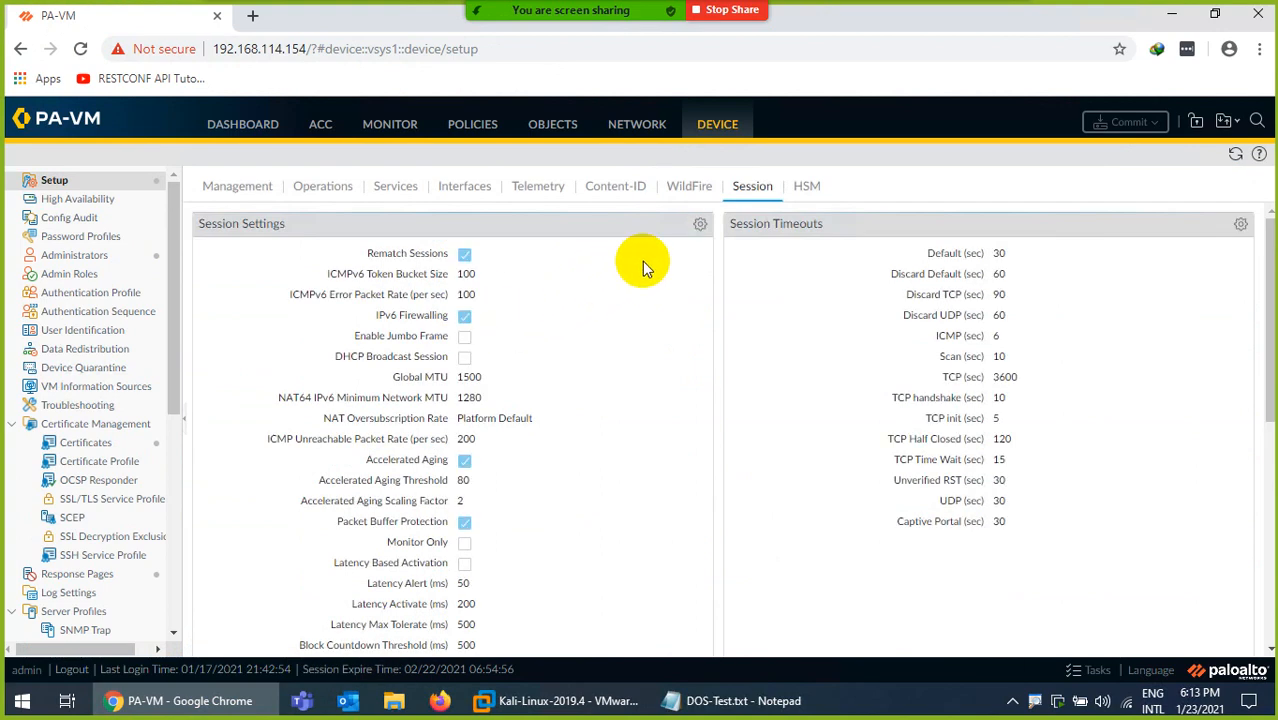
{"action": "left_click", "coordinate": [700, 224]}
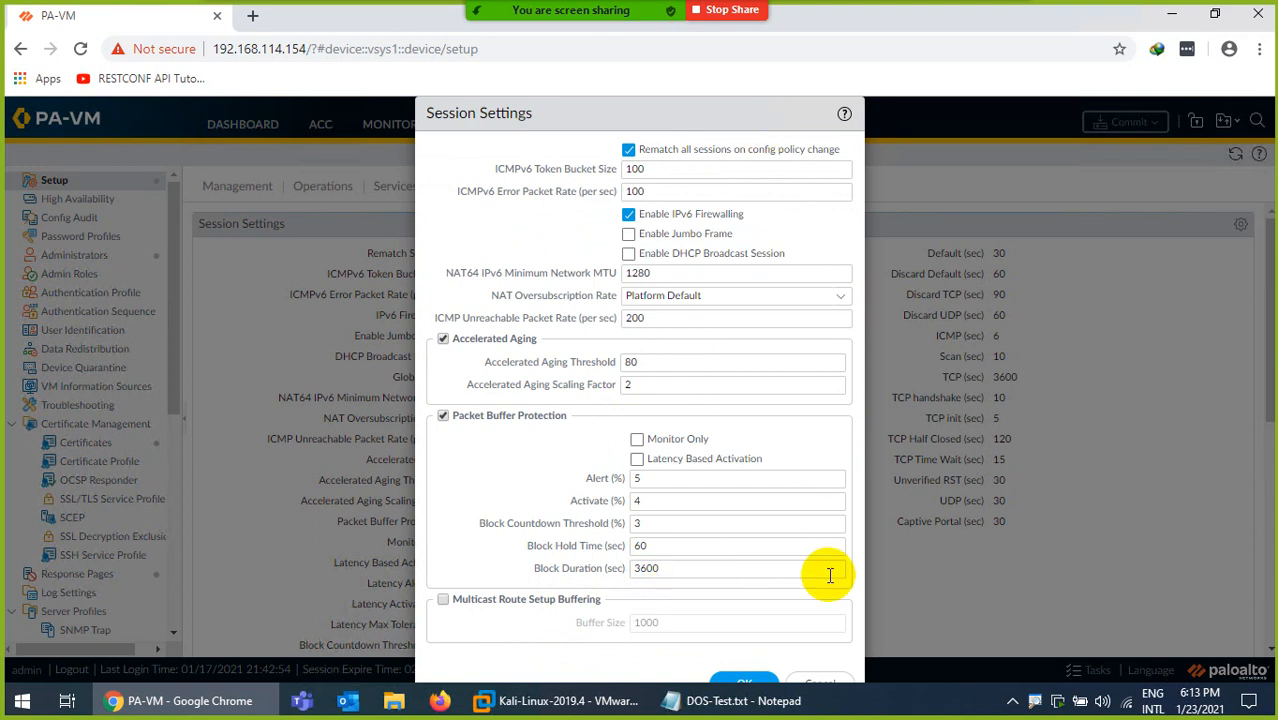
{"action": "left_click", "coordinate": [818, 681]}
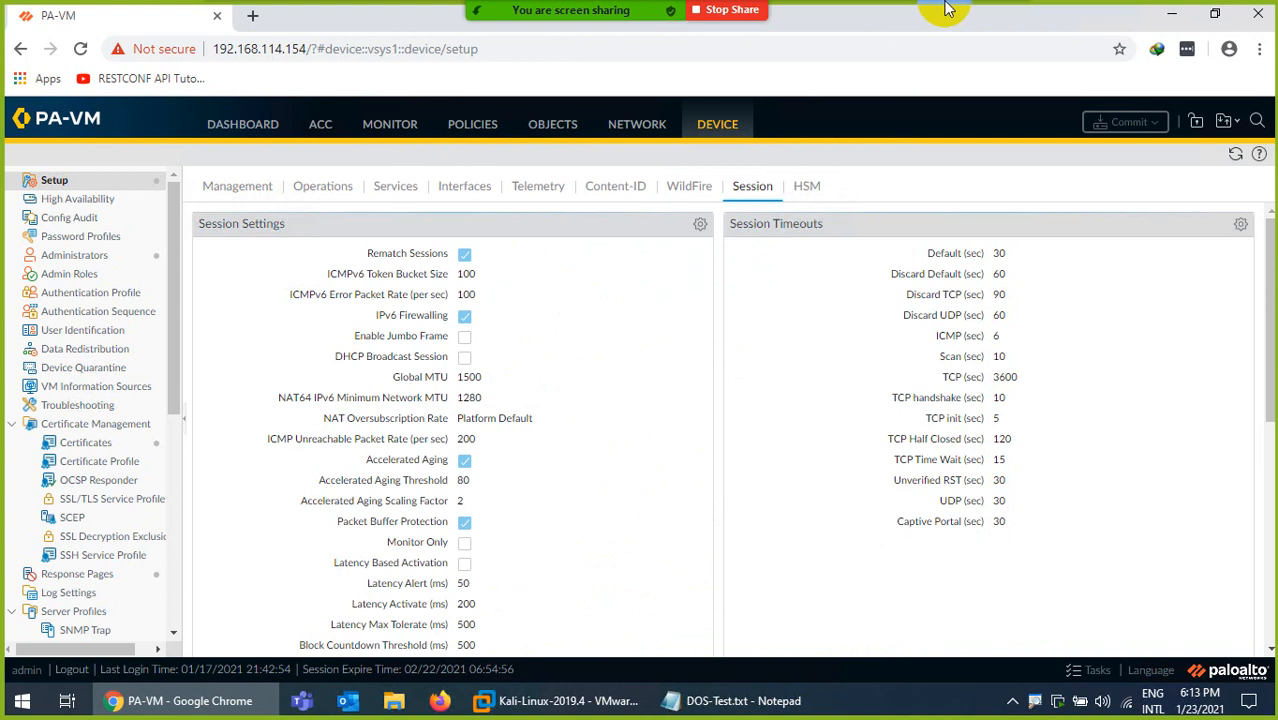
Switch from the remote desktop to the Packet Buffer Protection guide in Foxit PhantomPDF and review its Session Settings instructions.
{"action": "mouse_move", "coordinate": [909, 3]}
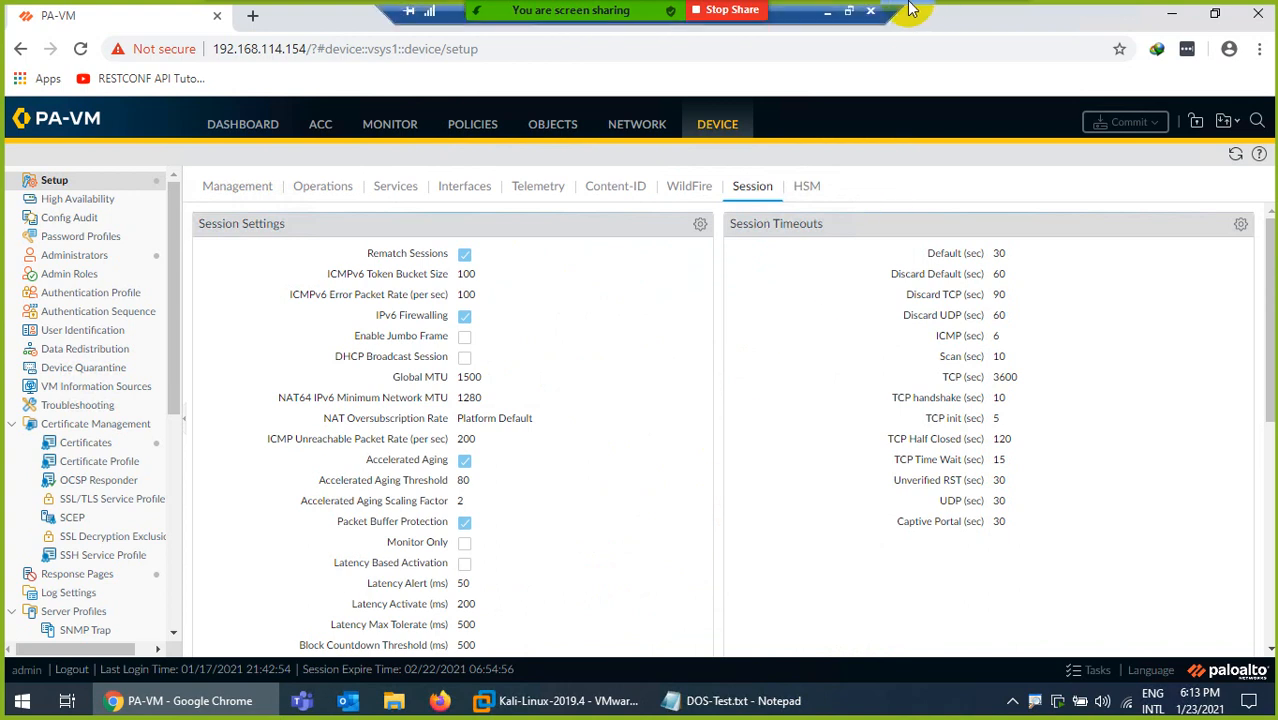
{"action": "left_click", "coordinate": [829, 12]}
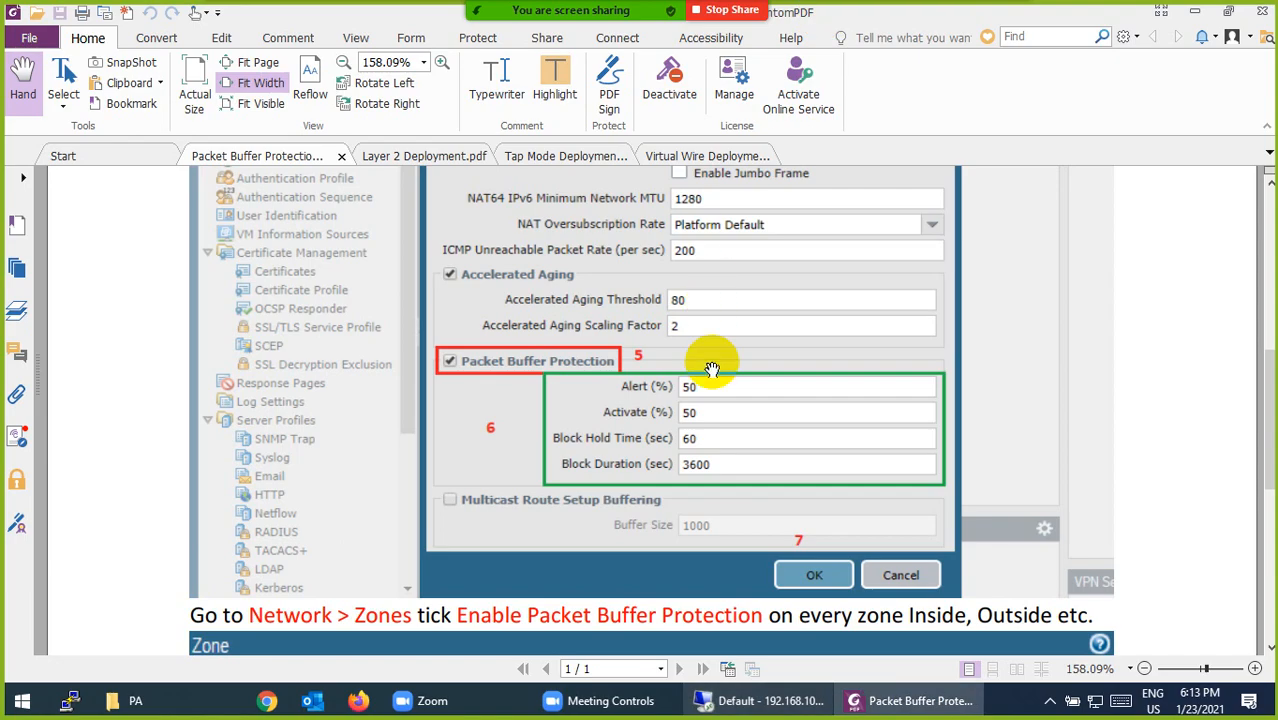
{"action": "scroll", "coordinate": [711, 370], "scroll_direction": "up", "scroll_amount": 5}
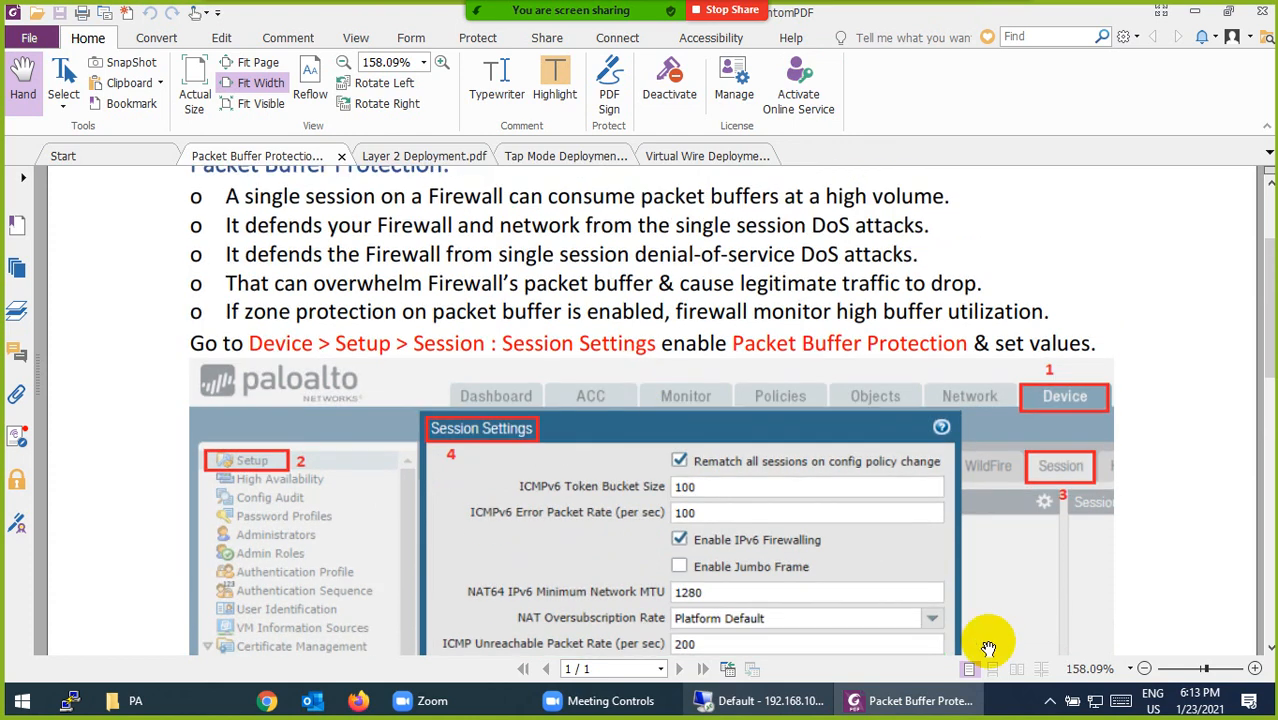
{"action": "left_click", "coordinate": [1050, 700]}
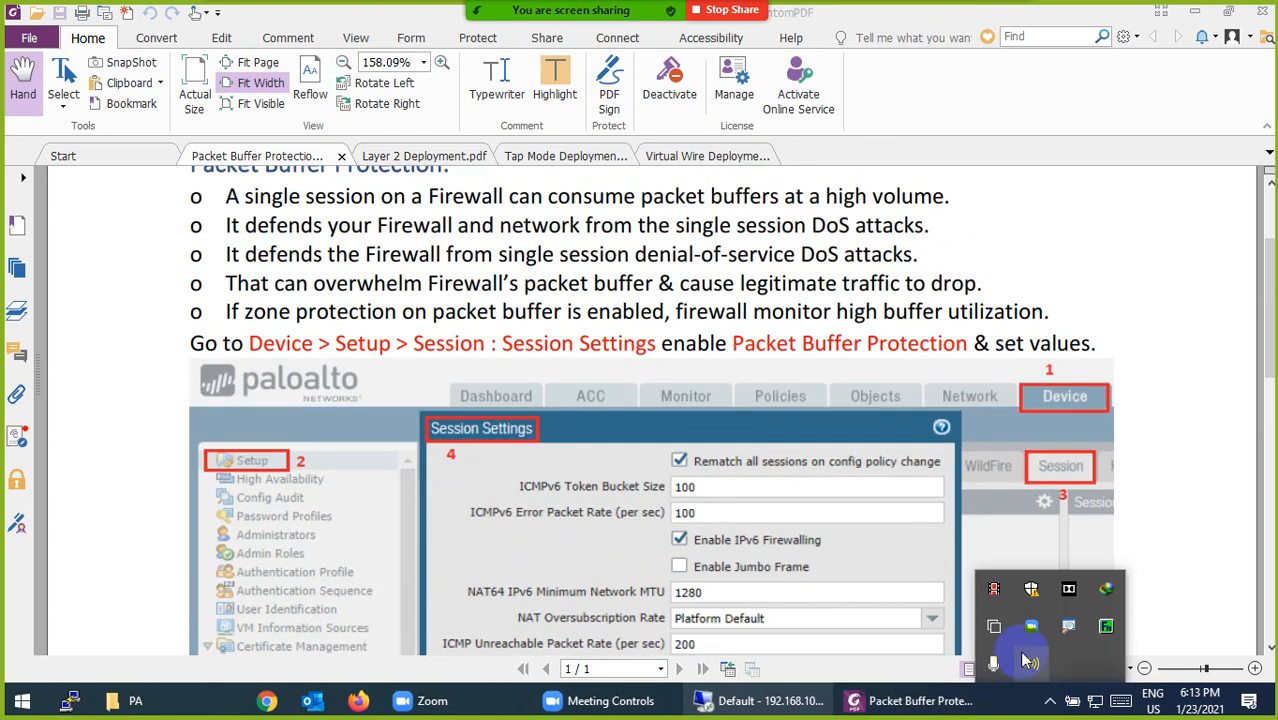